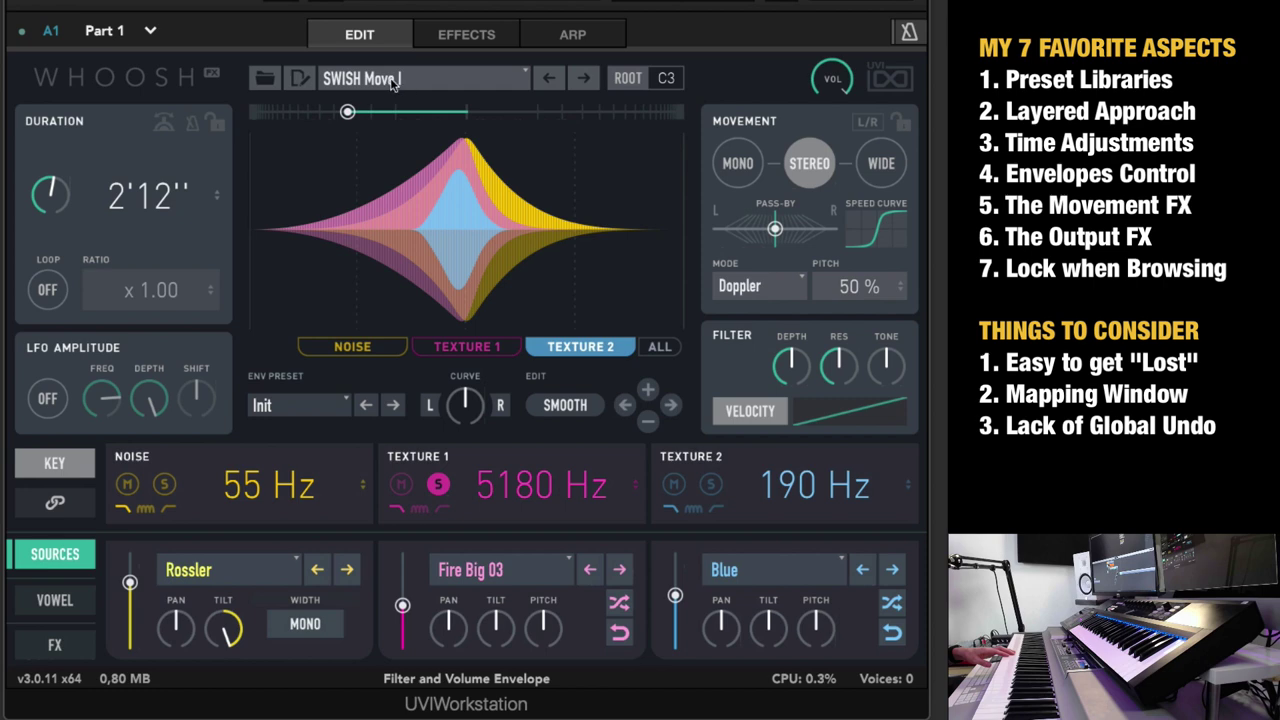
- Load the INIT Whoosh preset, then step on to INIT Swoosh
click(391, 80)
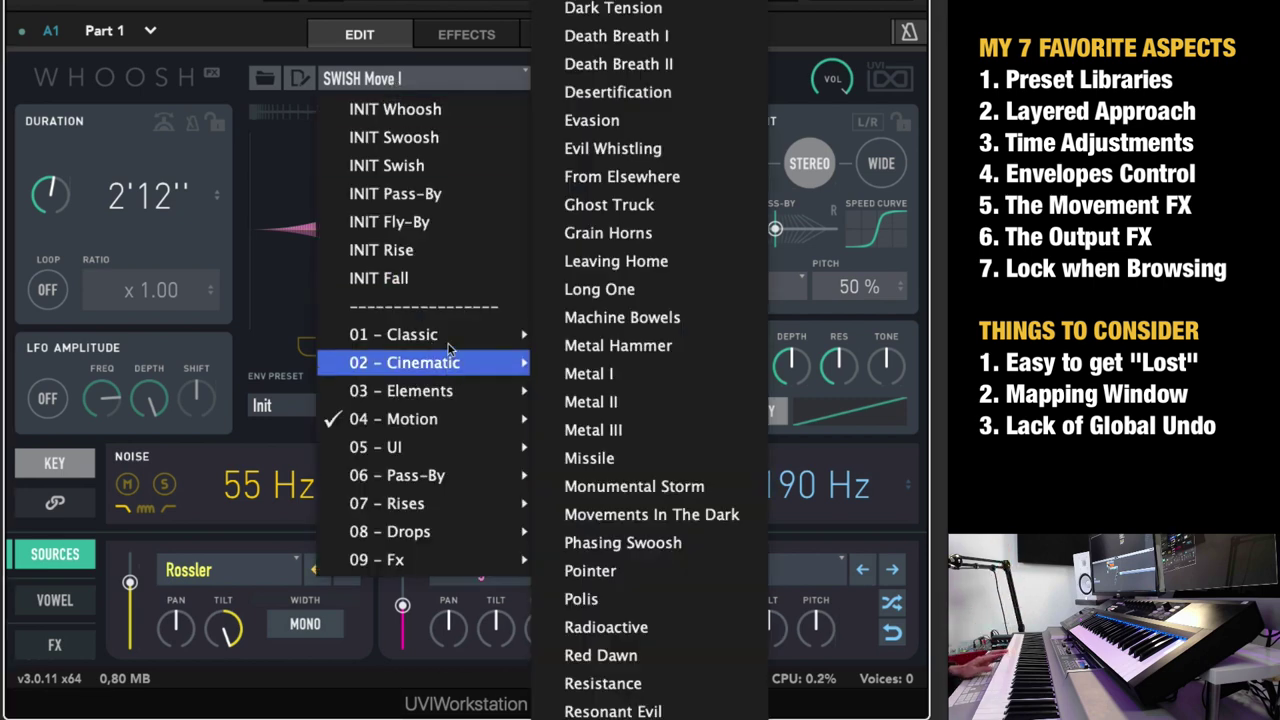
mouse_move(449, 342)
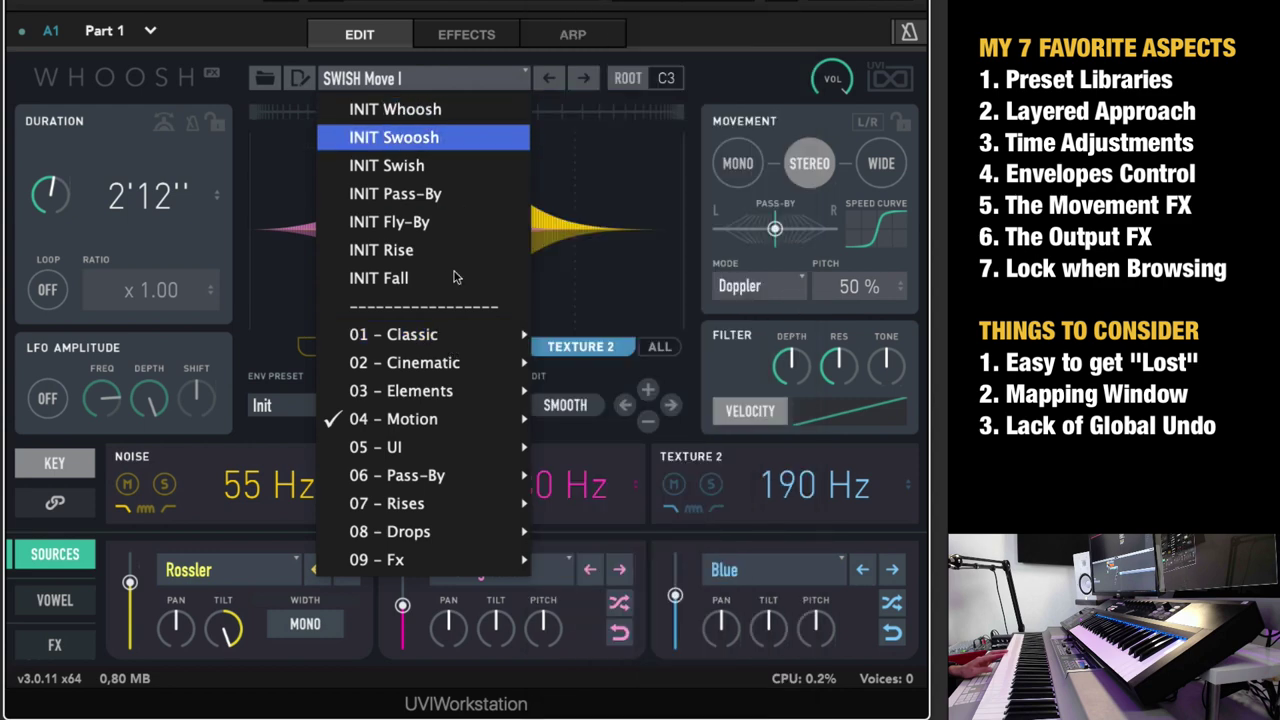
mouse_move(462, 370)
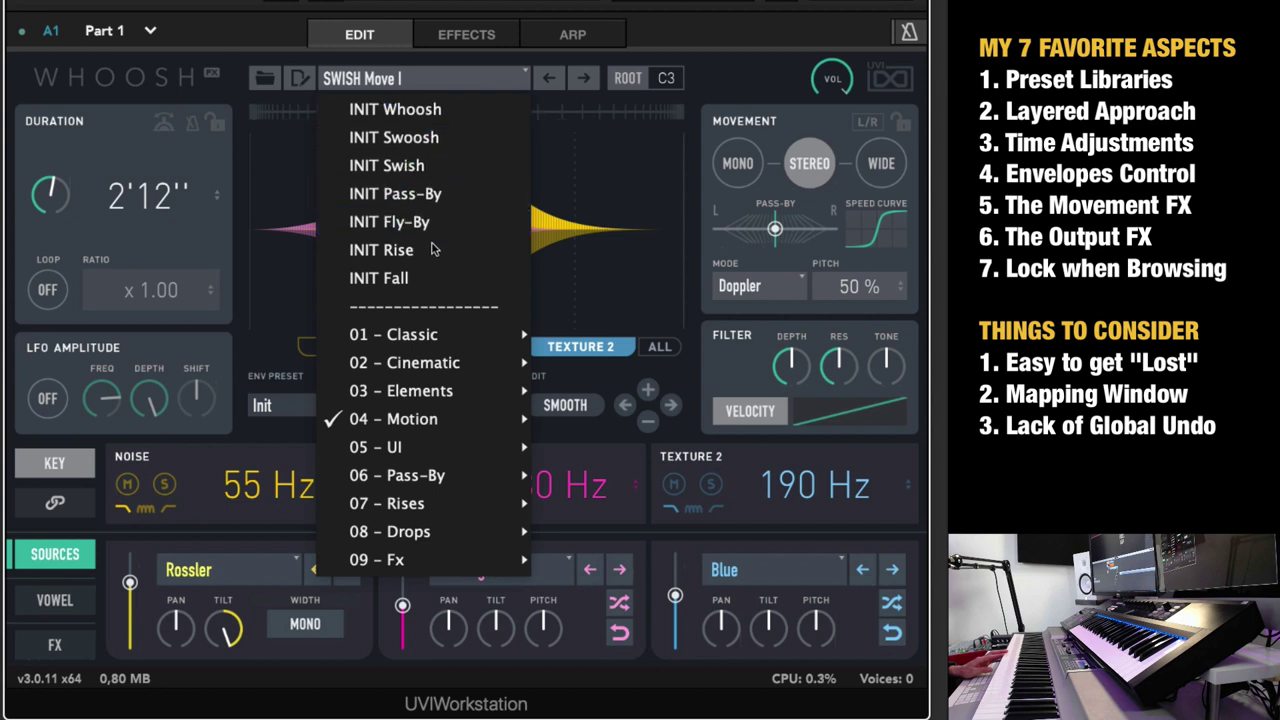
click(443, 108)
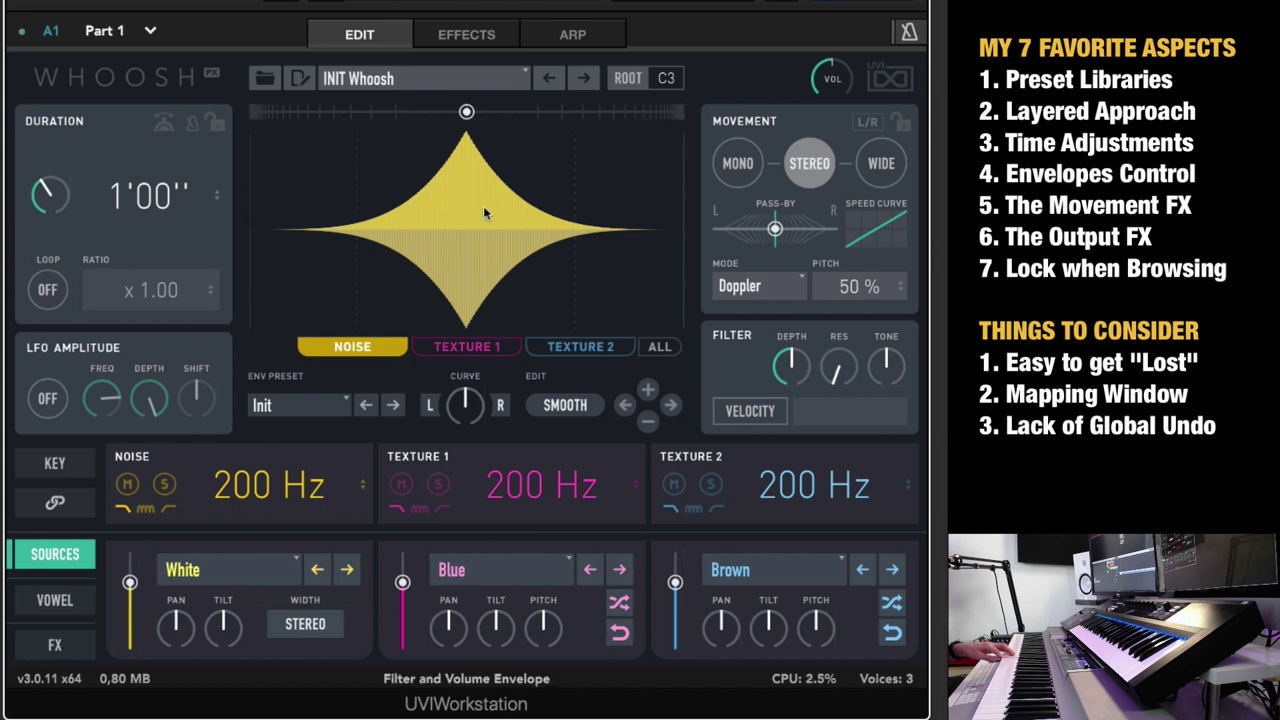
click(570, 82)
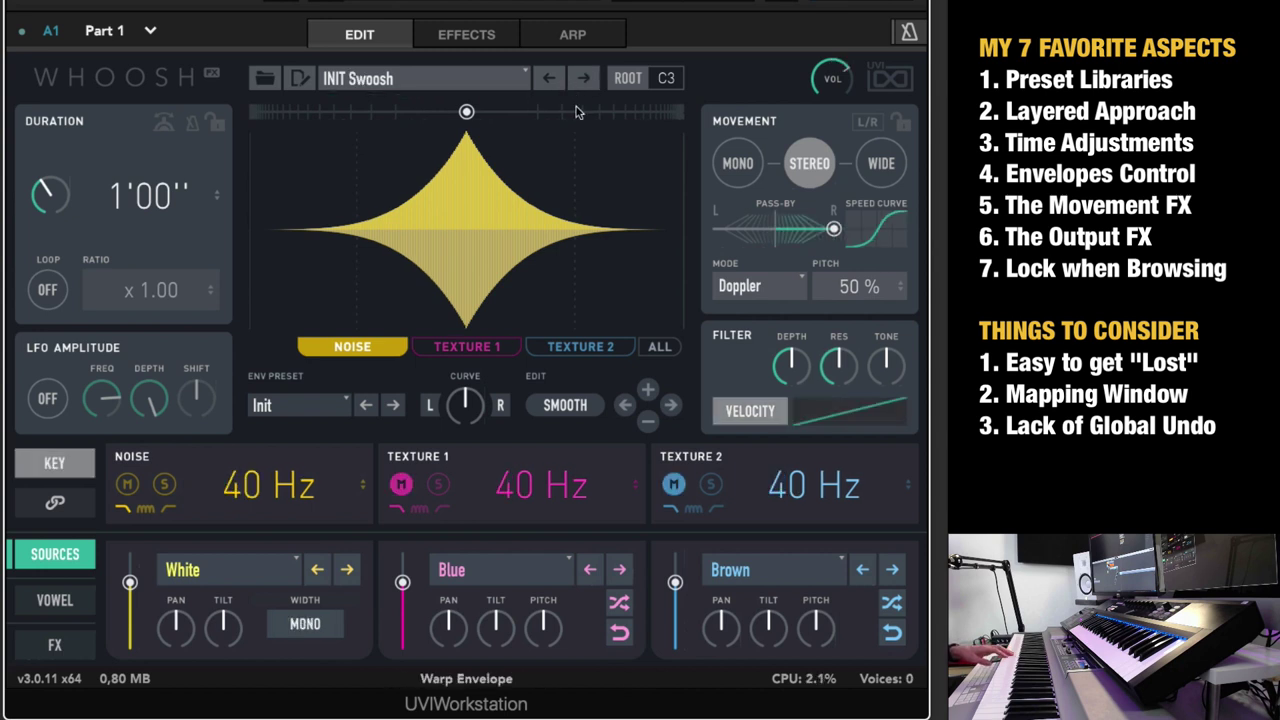
- Audition the INIT Swish, INIT Pass-By and INIT Fly-By presets
click(450, 80)
click(424, 160)
click(420, 78)
click(426, 188)
click(450, 80)
click(435, 220)
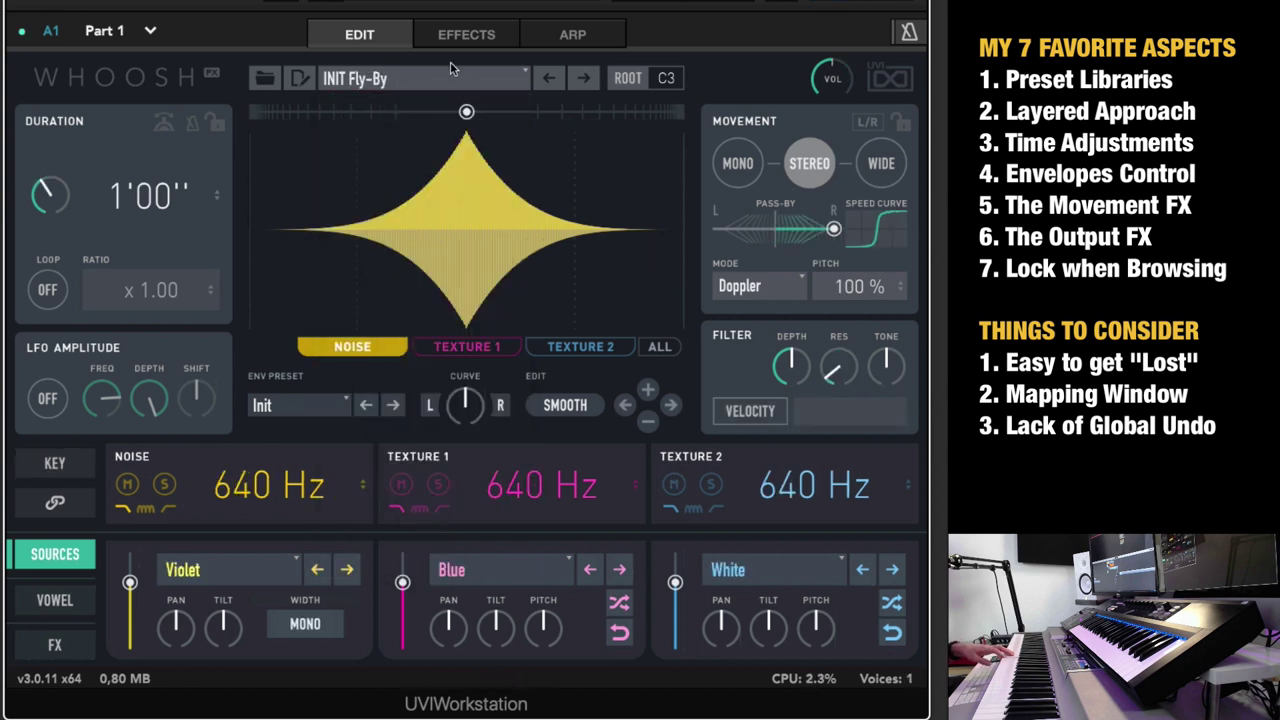
- Load INIT Rise, then finish on the INIT Fall preset
click(450, 78)
click(427, 249)
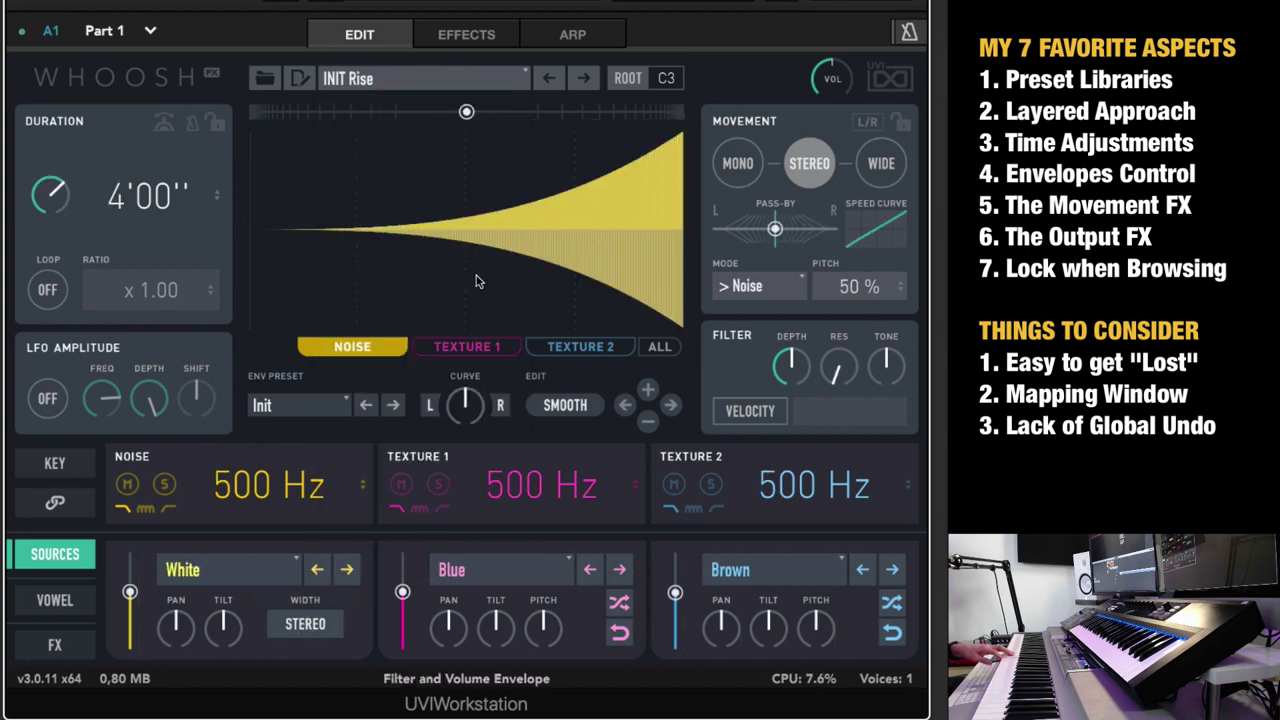
click(460, 78)
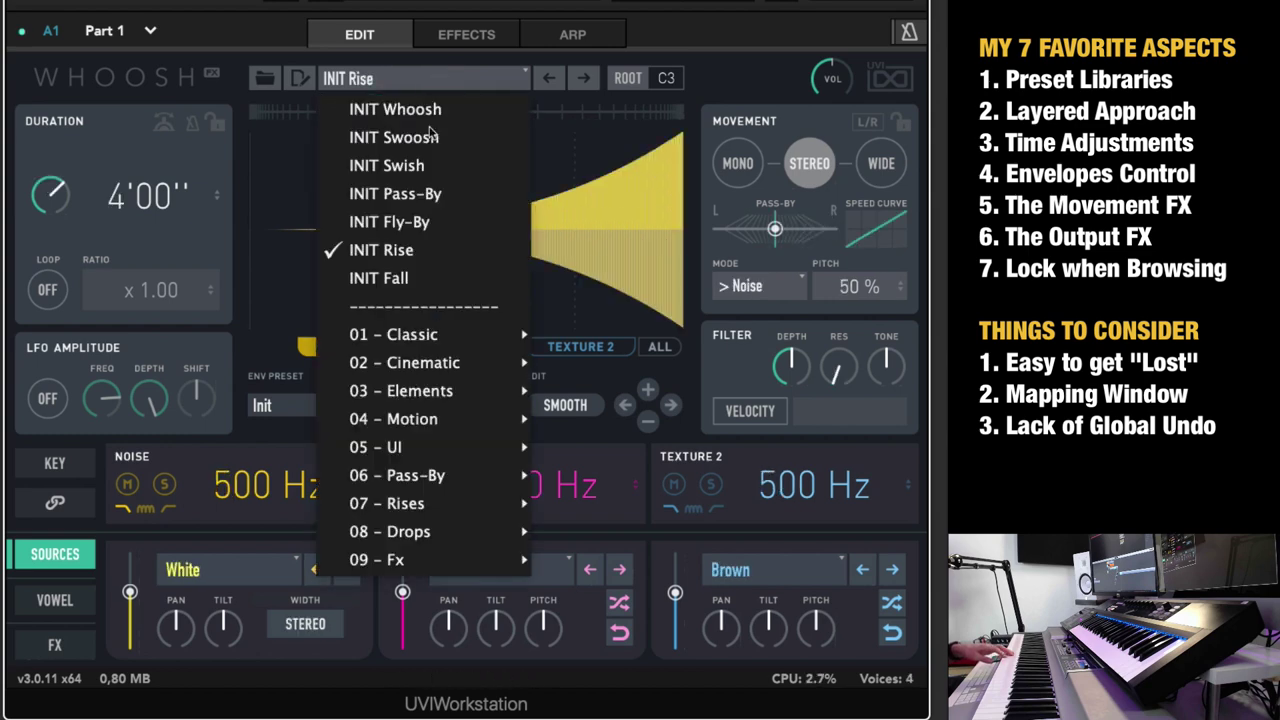
click(430, 280)
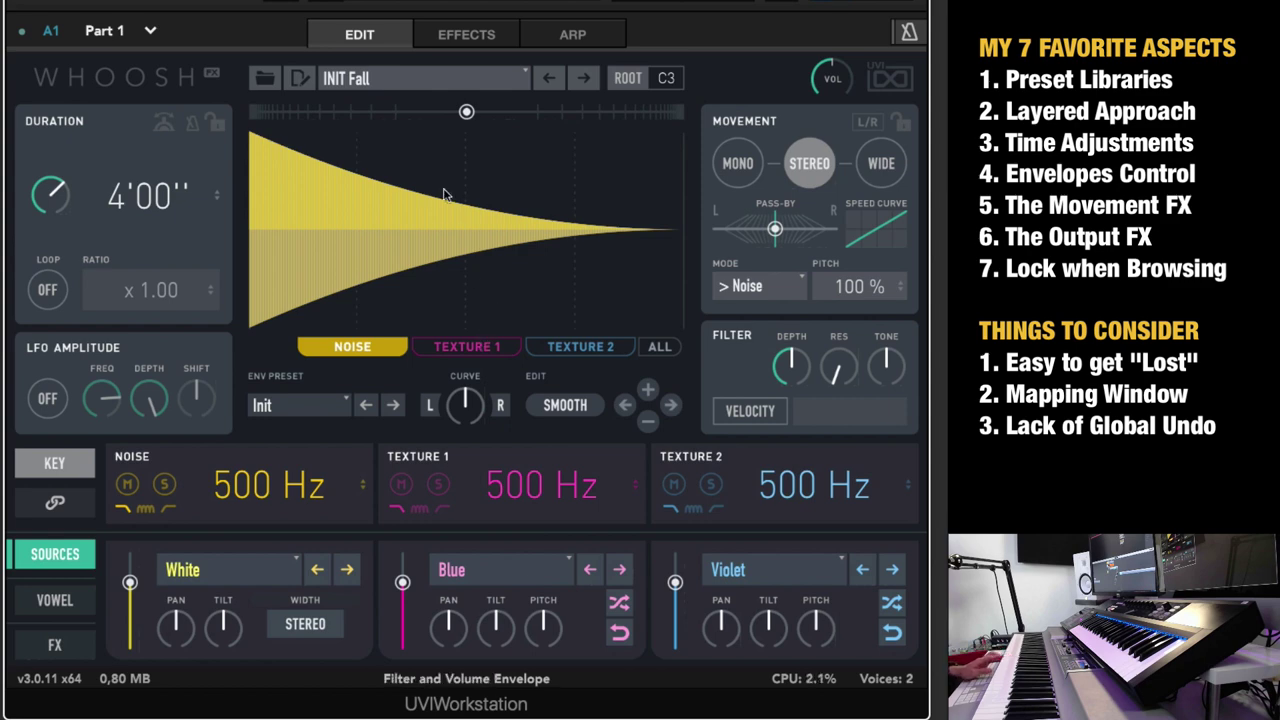
- Load the Desertification preset from the 02 - Cinematic library
click(395, 82)
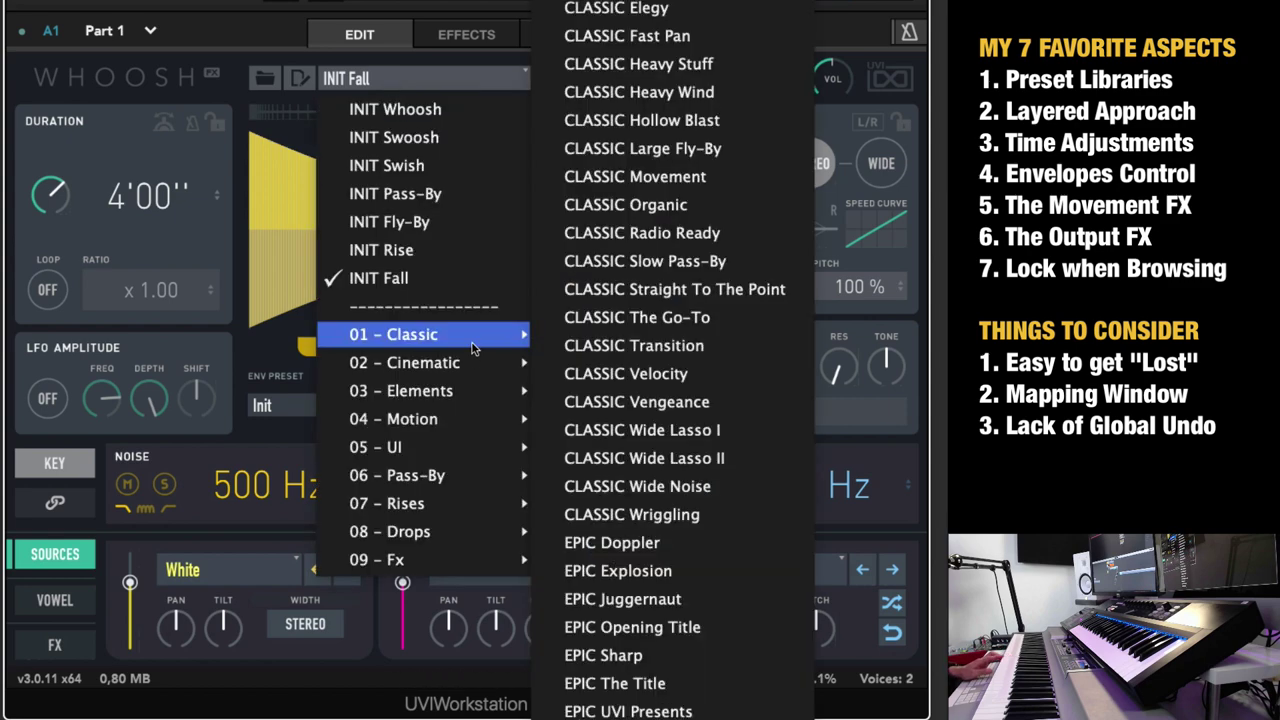
mouse_move(404, 352)
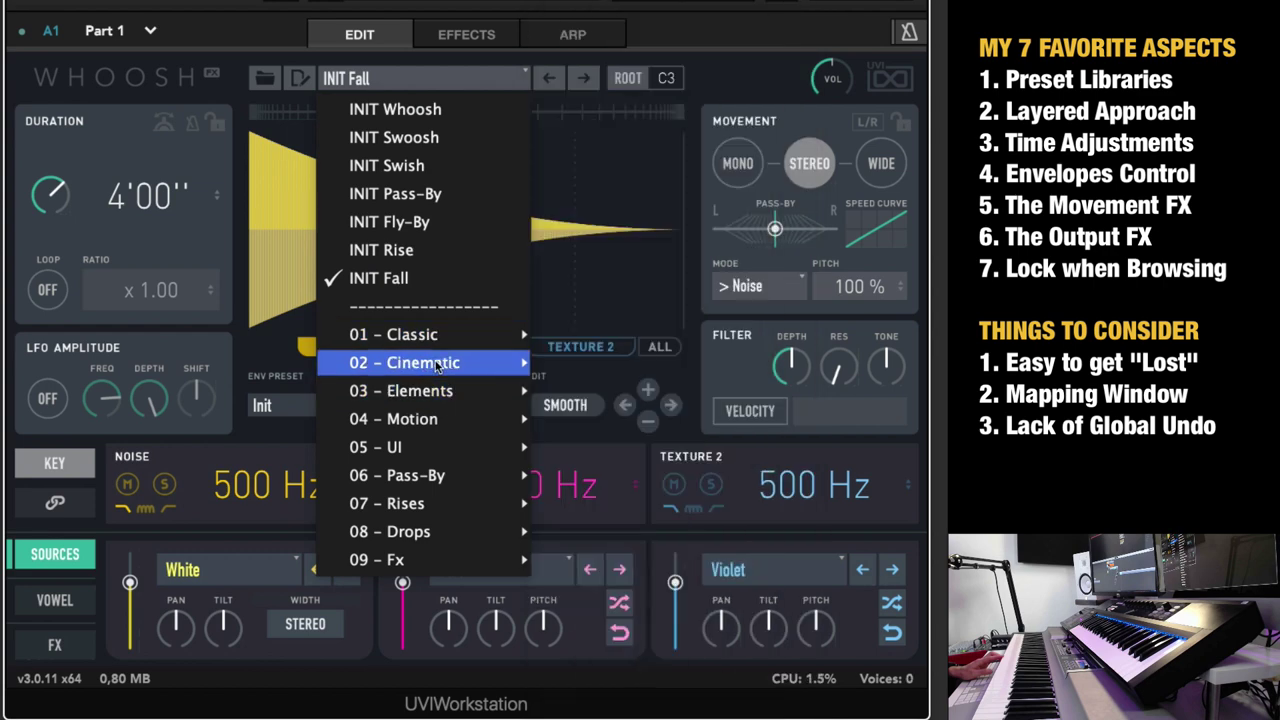
click(660, 97)
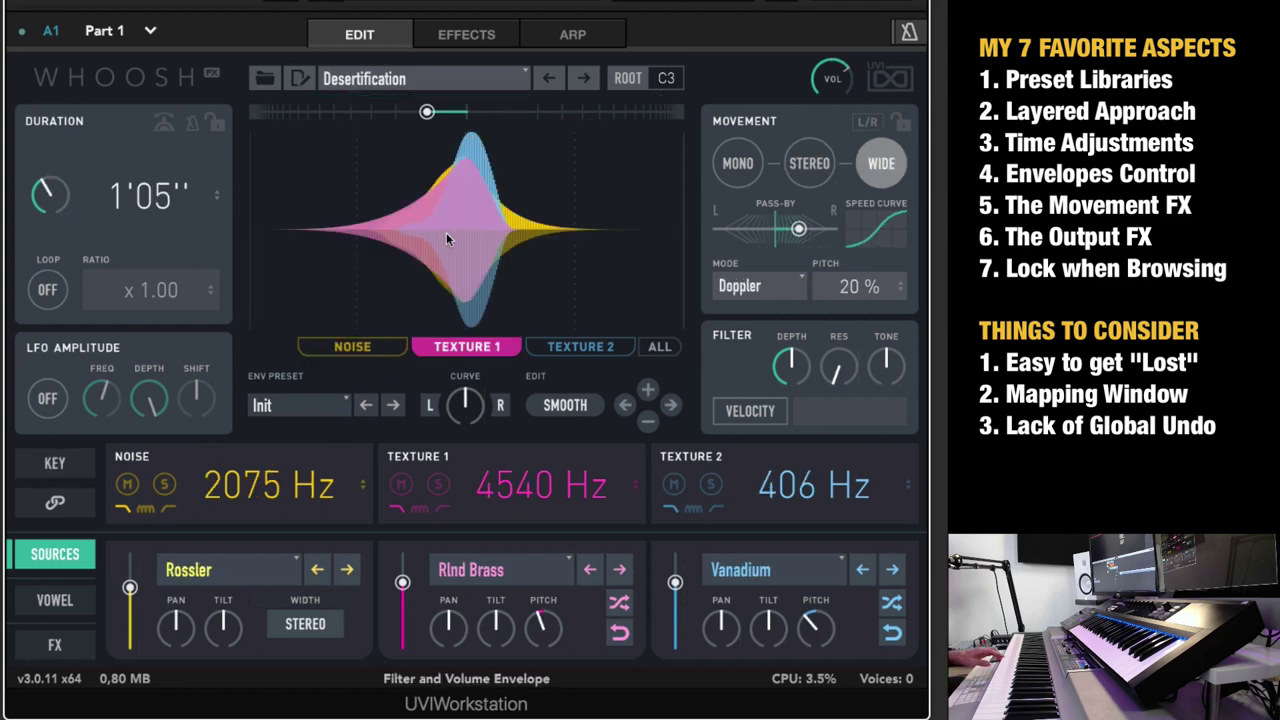
- Load CLASSIC Transition from the 01 - Classic library
click(392, 80)
mouse_move(448, 455)
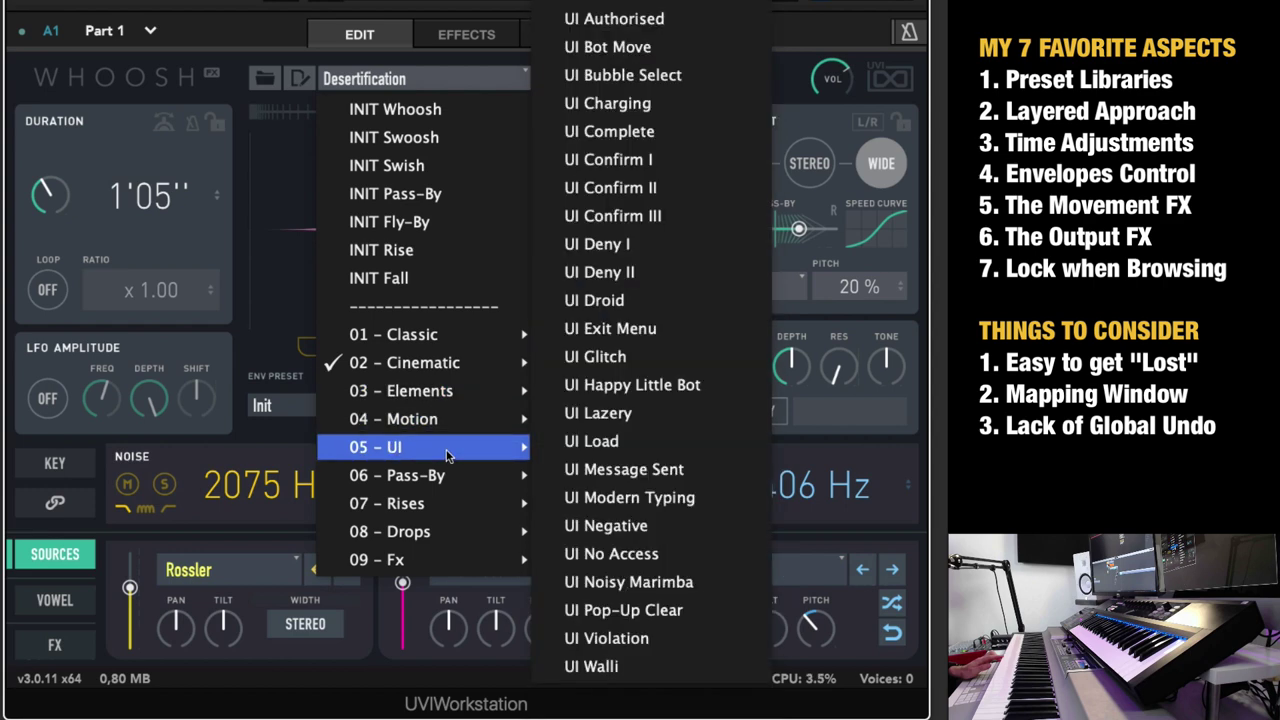
mouse_move(451, 510)
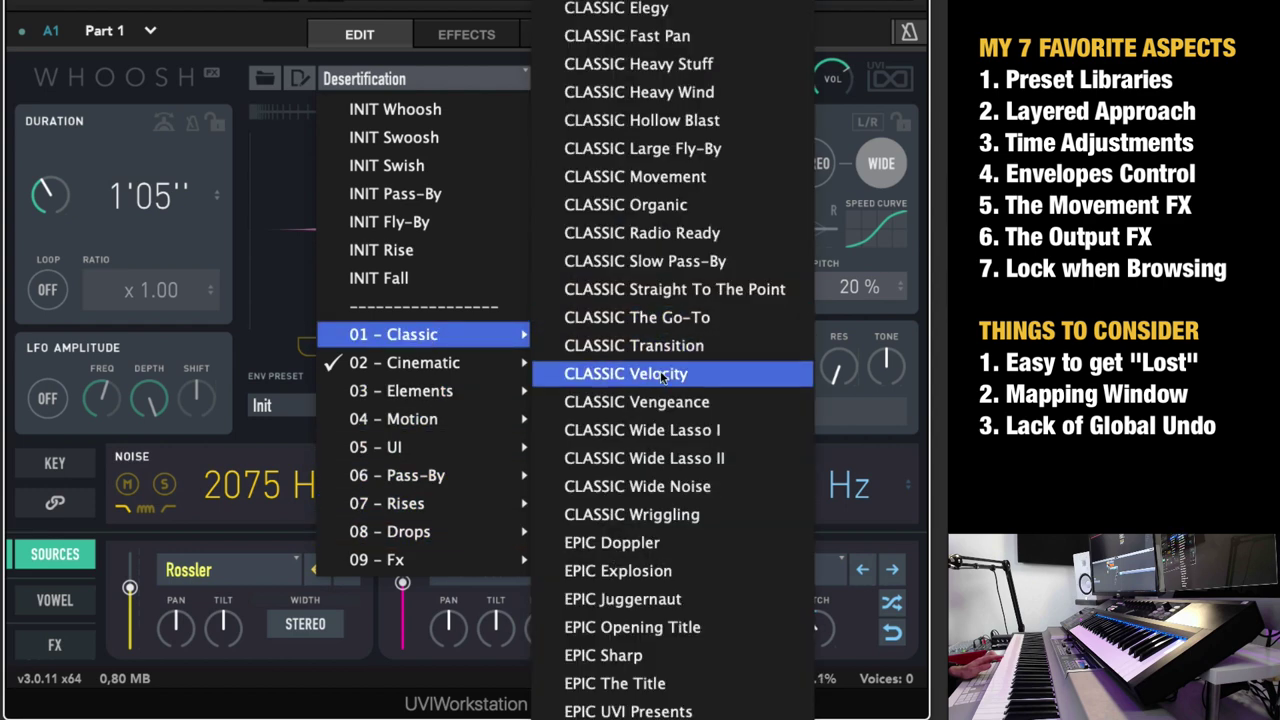
click(660, 346)
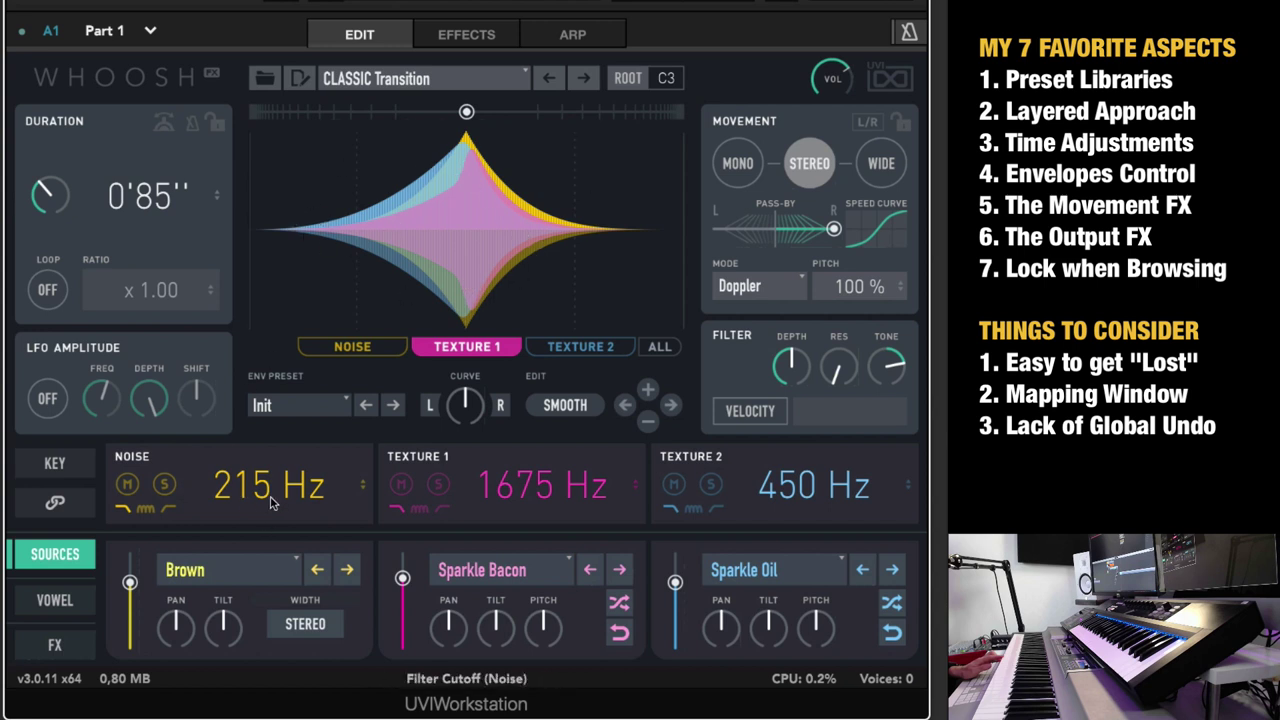
- In the Sources panel, set the Noise layer's source to Violet
click(63, 558)
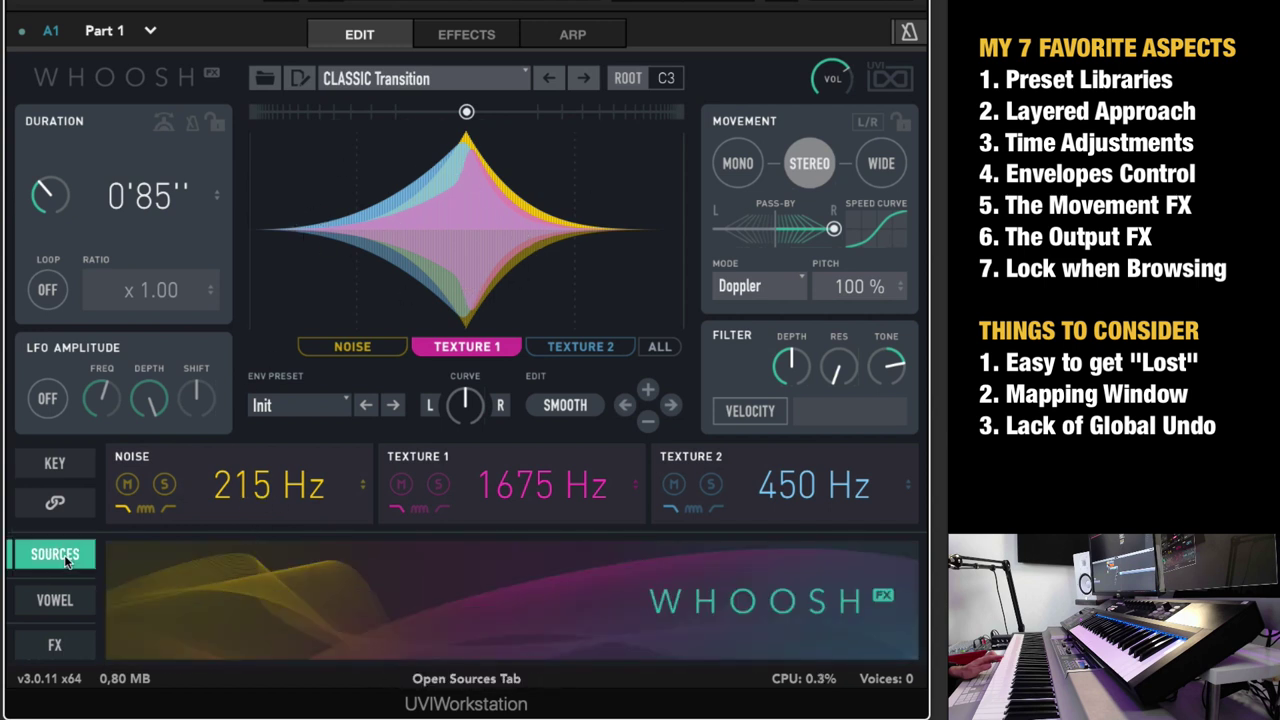
click(204, 577)
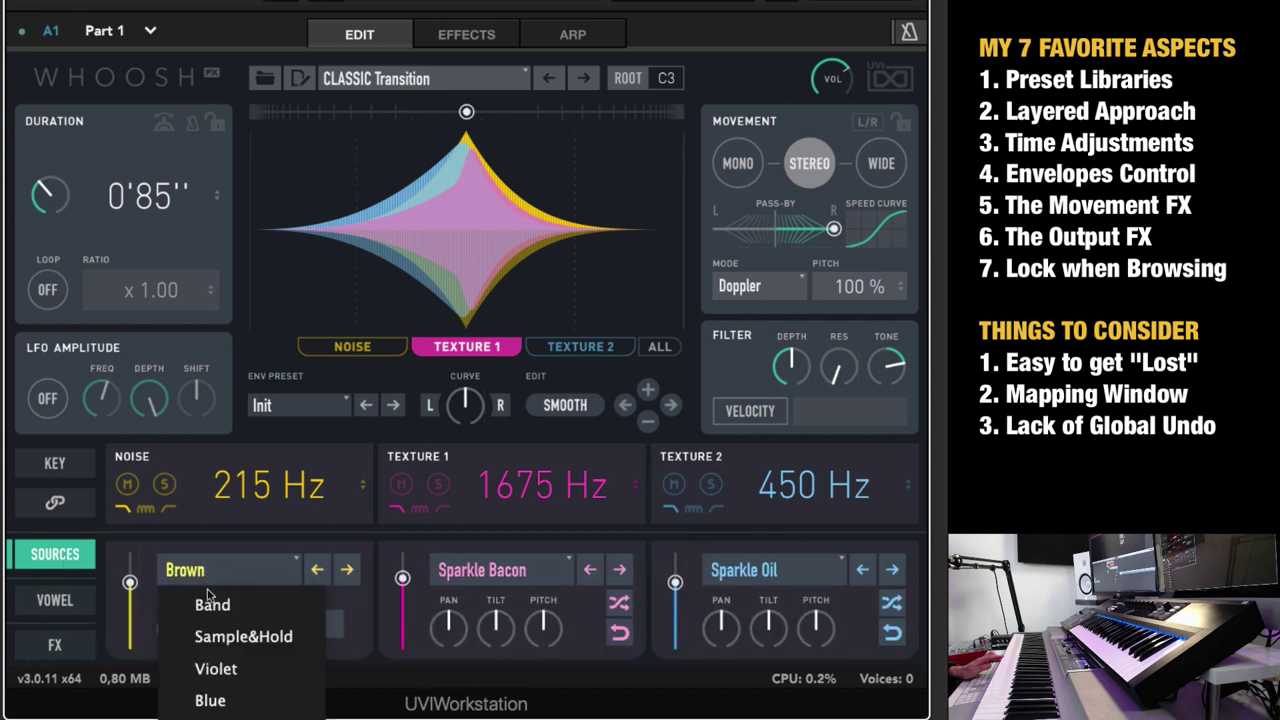
click(215, 668)
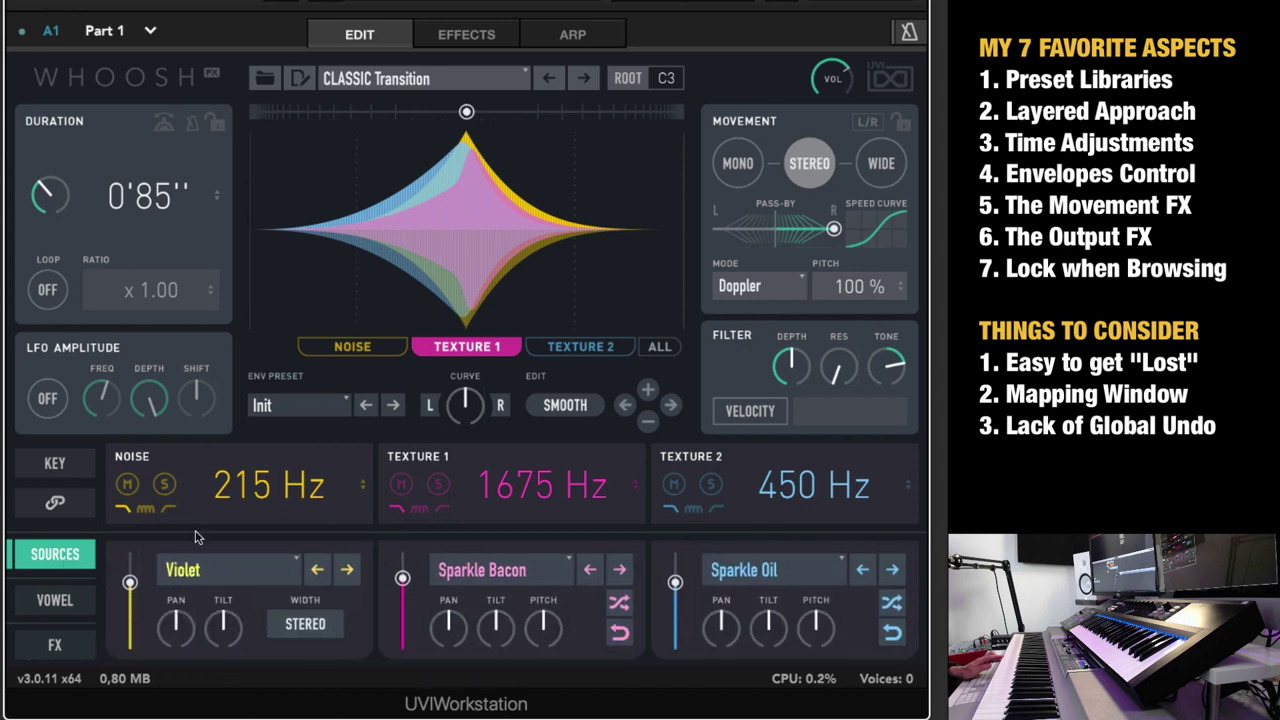
- Solo the Noise layer and bring its filter cutoff to 459 Hz
click(164, 484)
drag(263, 500, 202, 499)
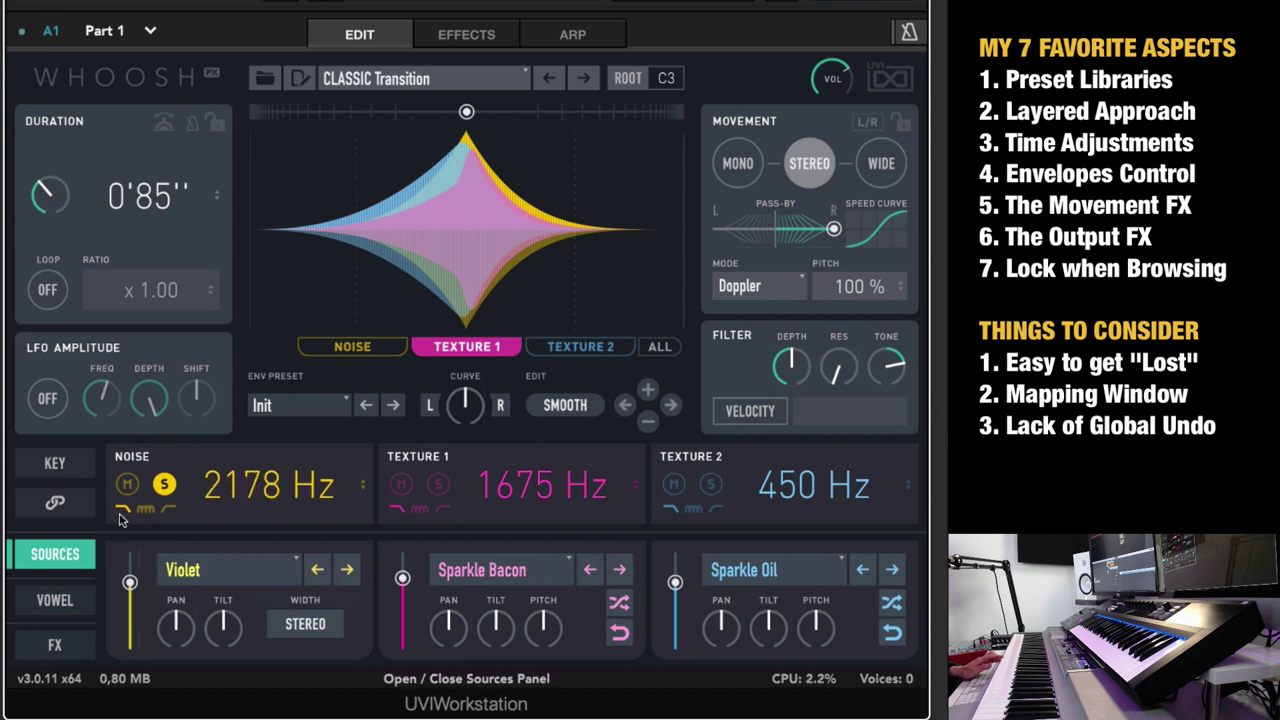
drag(262, 486, 274, 562)
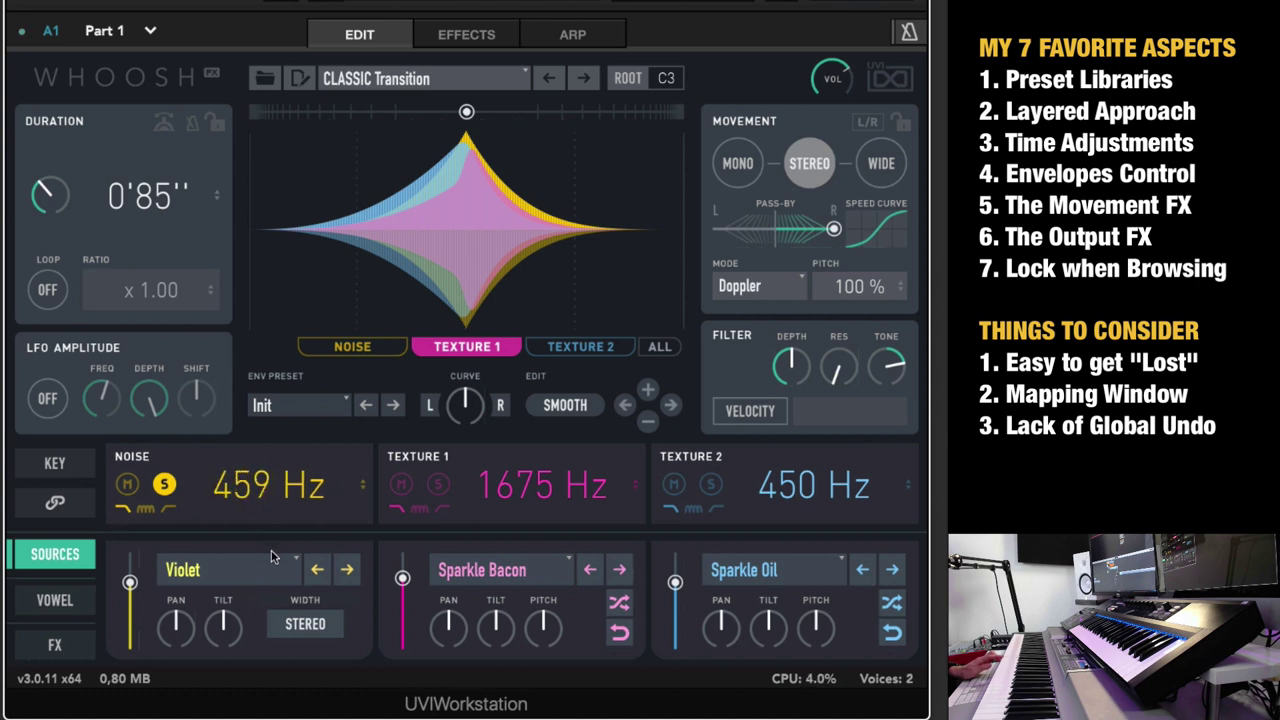
click(147, 513)
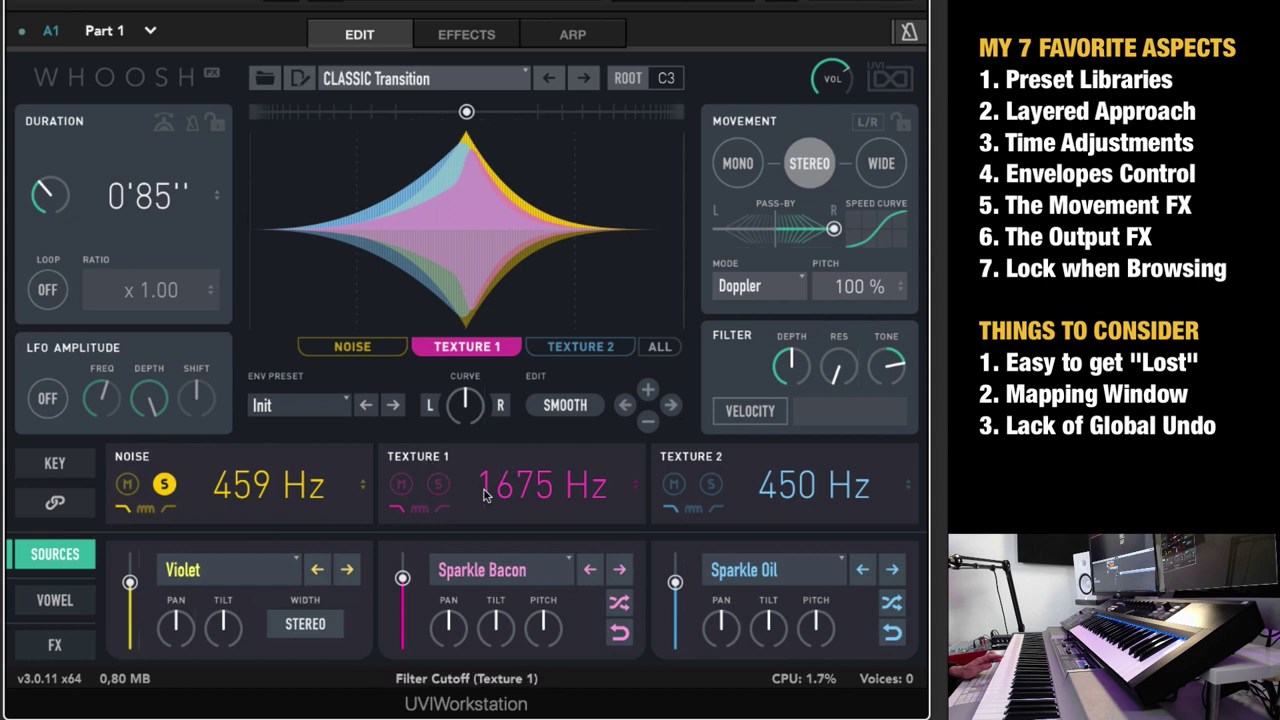
- Solo Texture 1 and raise its filter cutoff to 9695 Hz
click(494, 574)
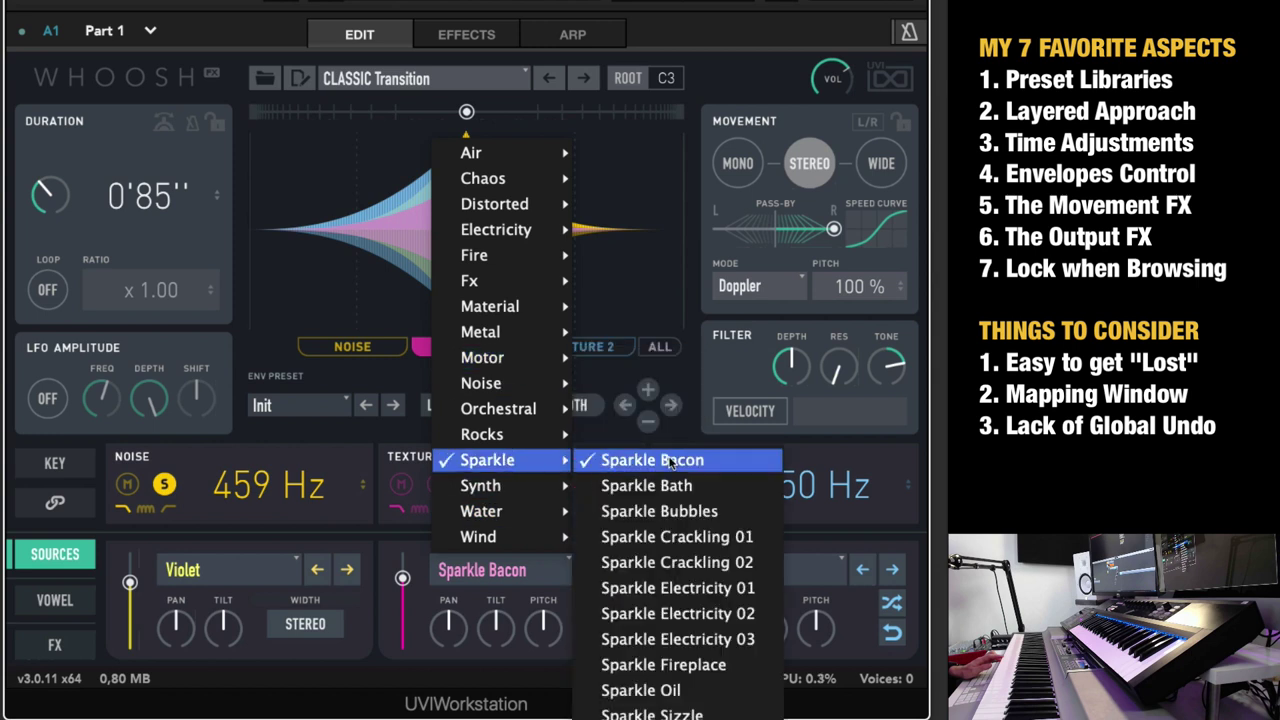
click(680, 460)
click(438, 484)
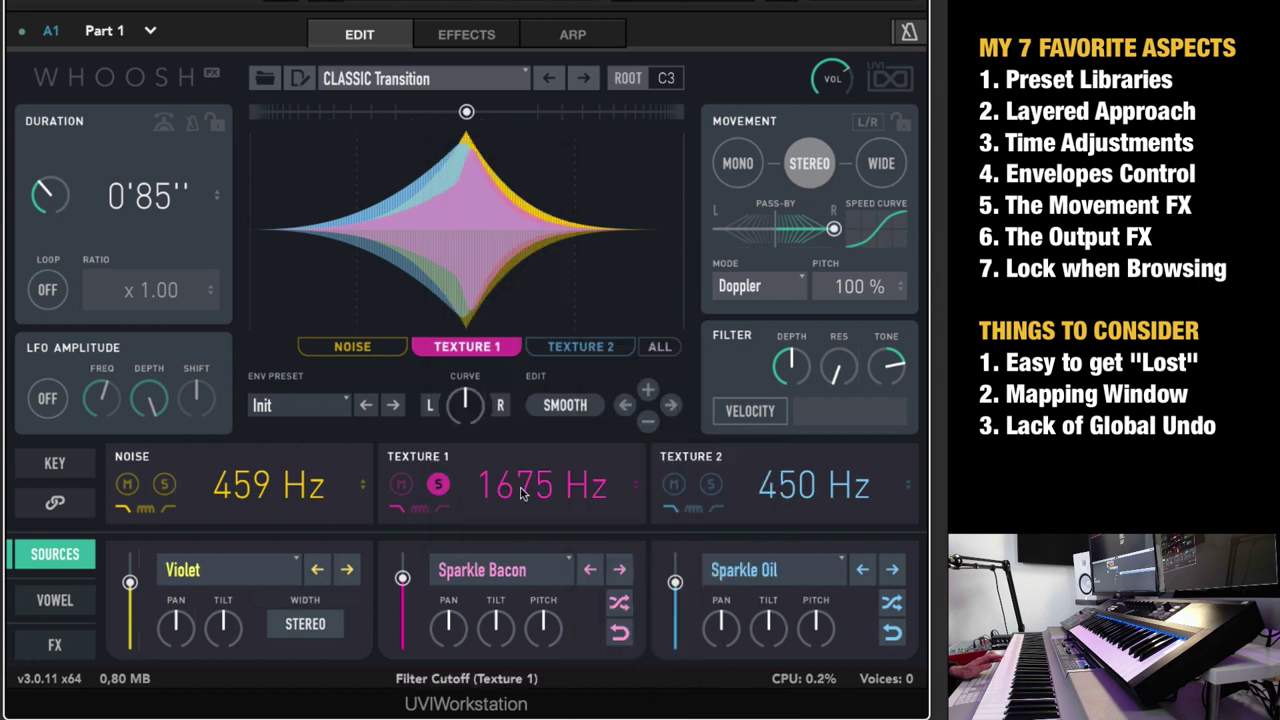
mouse_move(509, 482)
mouse_down()
mouse_move(535, 510)
mouse_move(530, 490)
mouse_up()
- Swap Texture 1's source to Water > River 05 and set duration to 1'81''
click(502, 575)
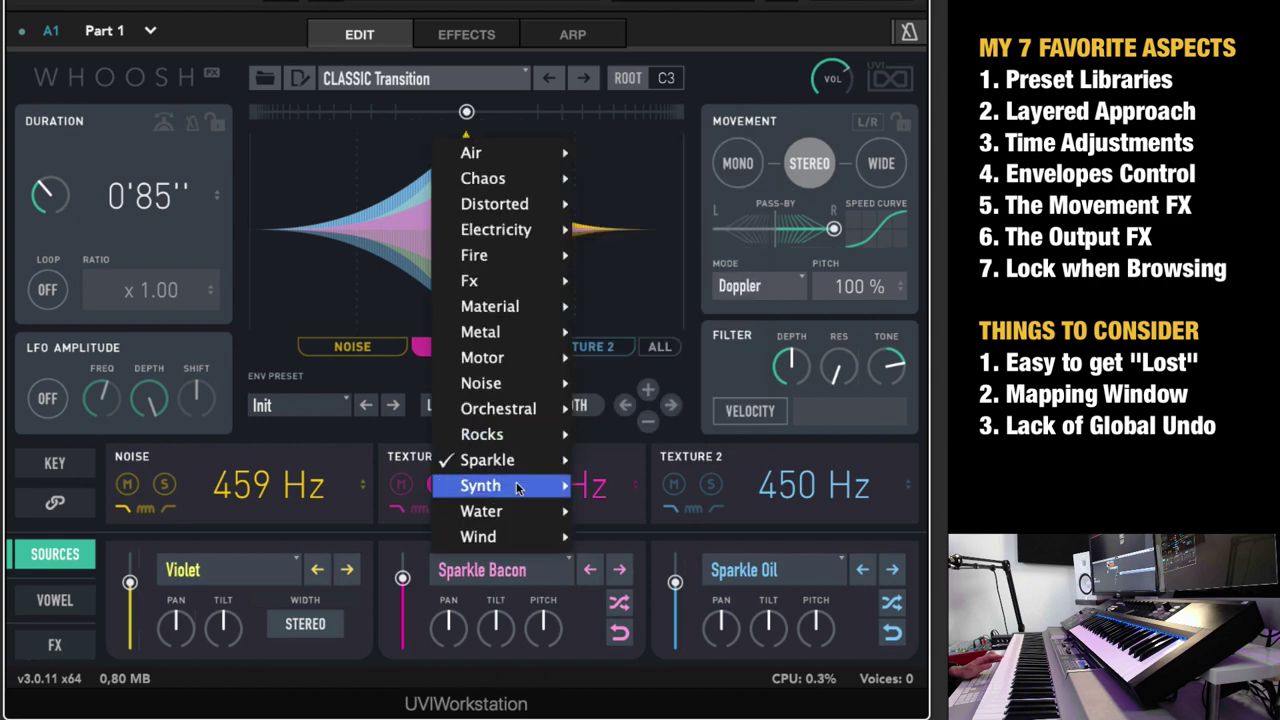
mouse_move(512, 514)
click(655, 388)
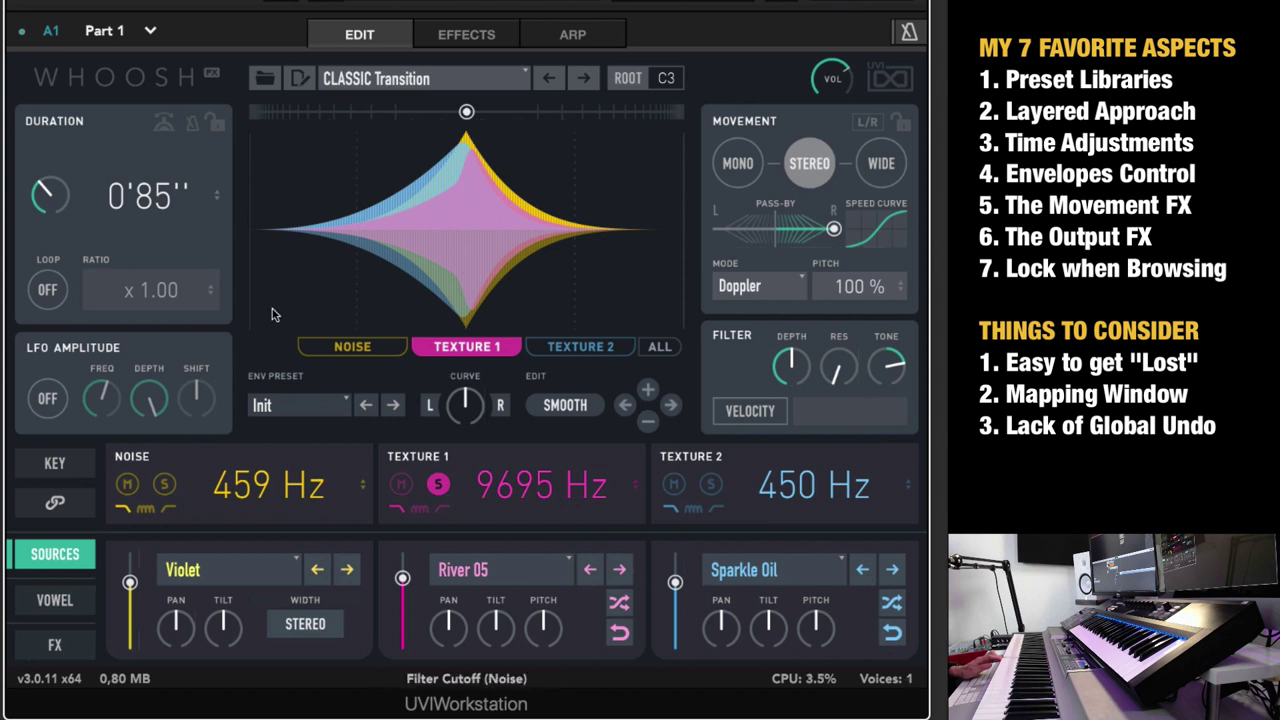
drag(82, 204, 908, 476)
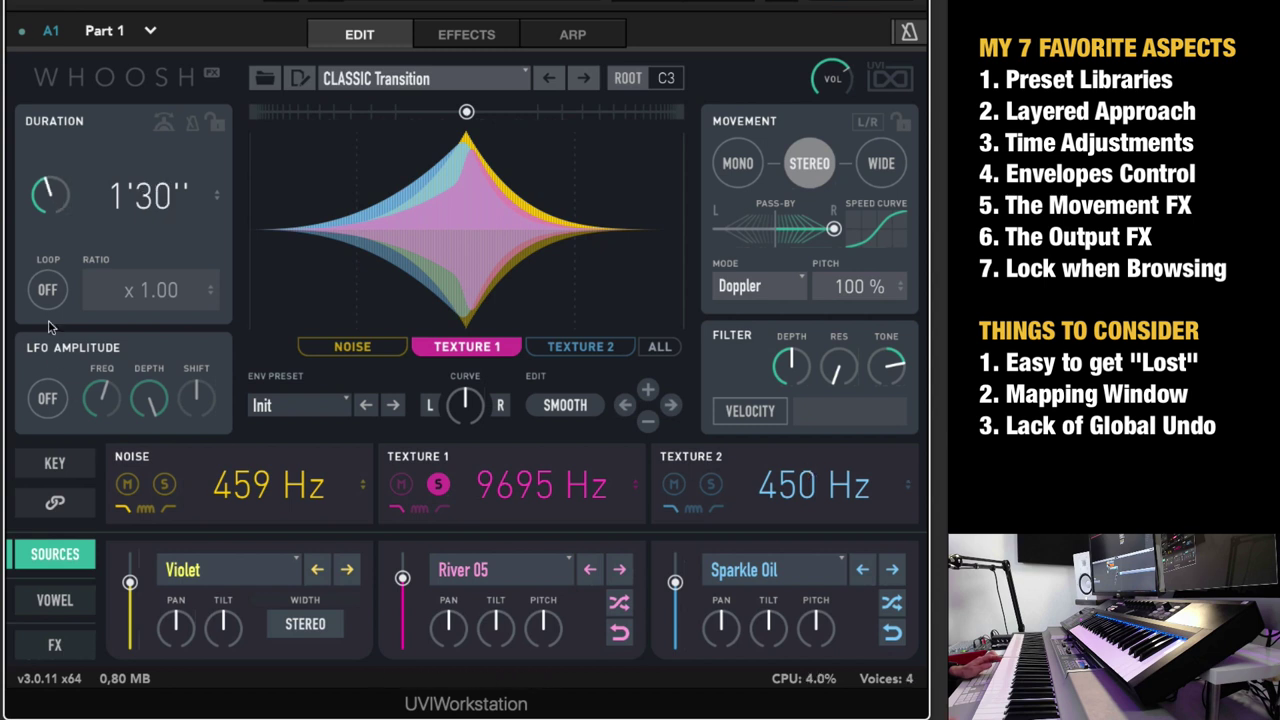
drag(53, 215, 53, 192)
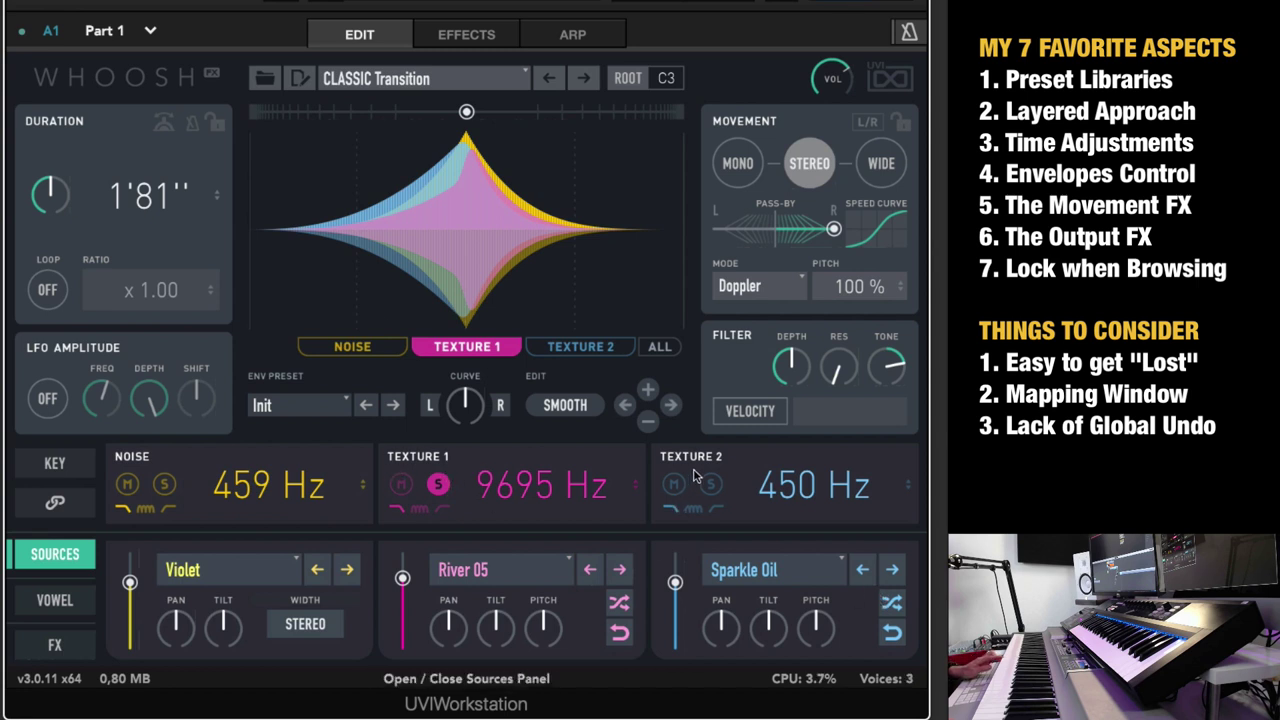
- Load Motor > Car 01 into Texture 2, then take Texture 2 out of solo
click(437, 484)
click(710, 484)
click(728, 465)
click(718, 467)
click(768, 570)
mouse_move(795, 360)
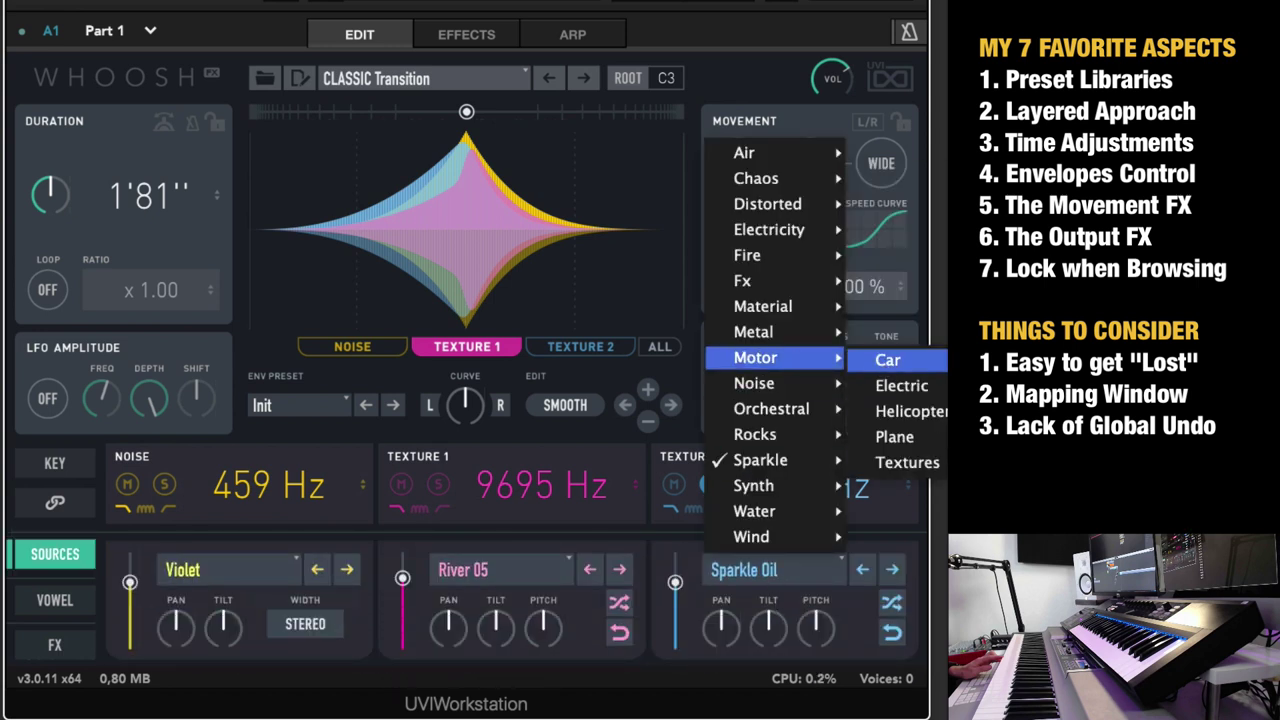
click(887, 360)
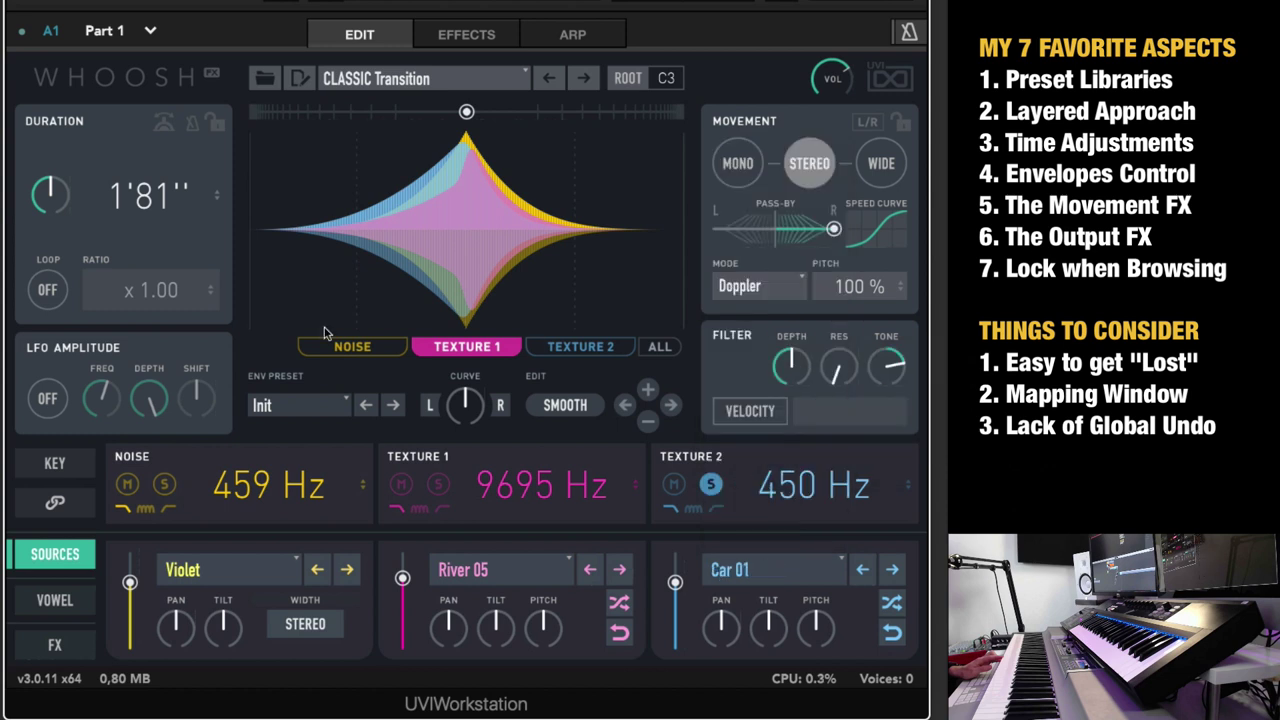
click(710, 484)
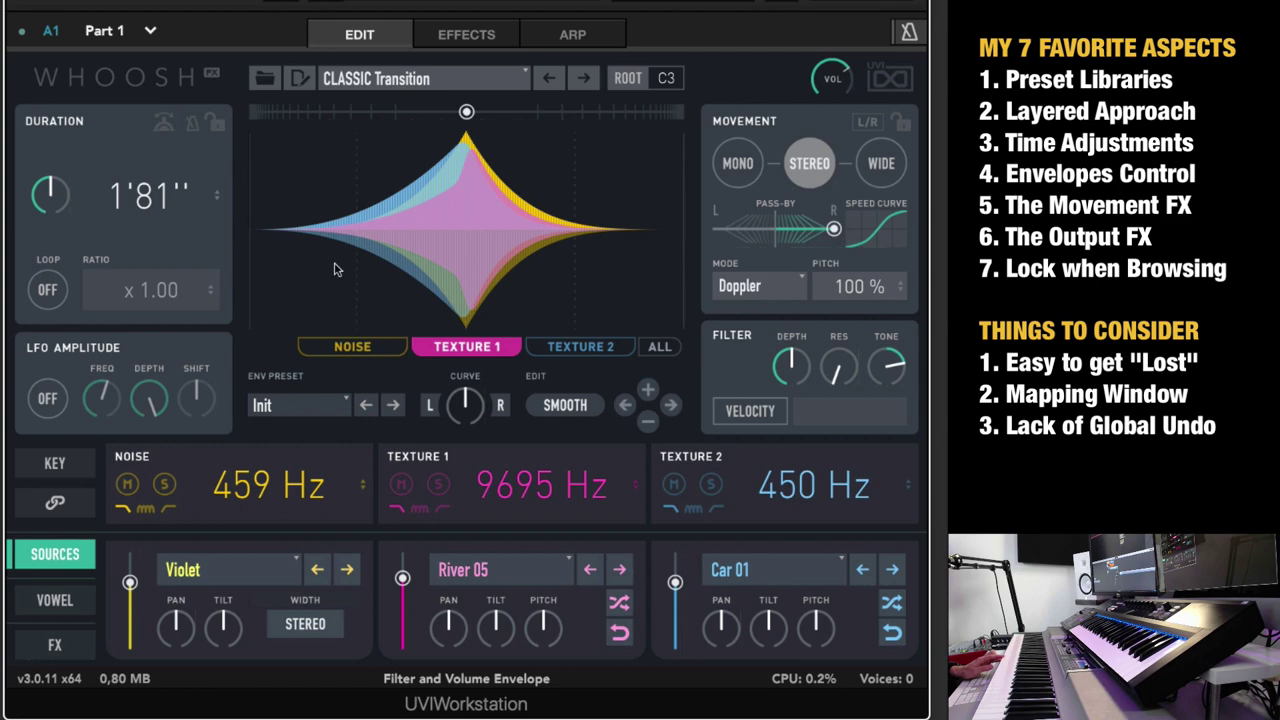
- Load the INIT Whoosh preset
click(430, 80)
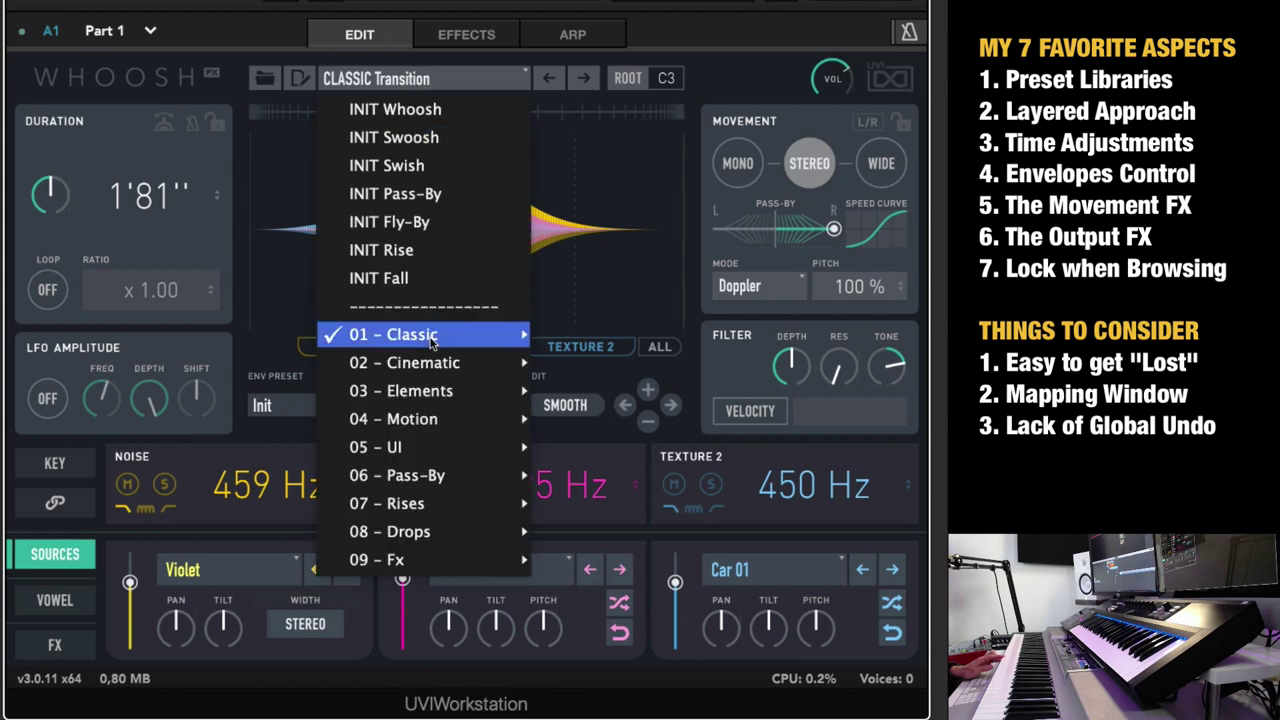
mouse_move(432, 340)
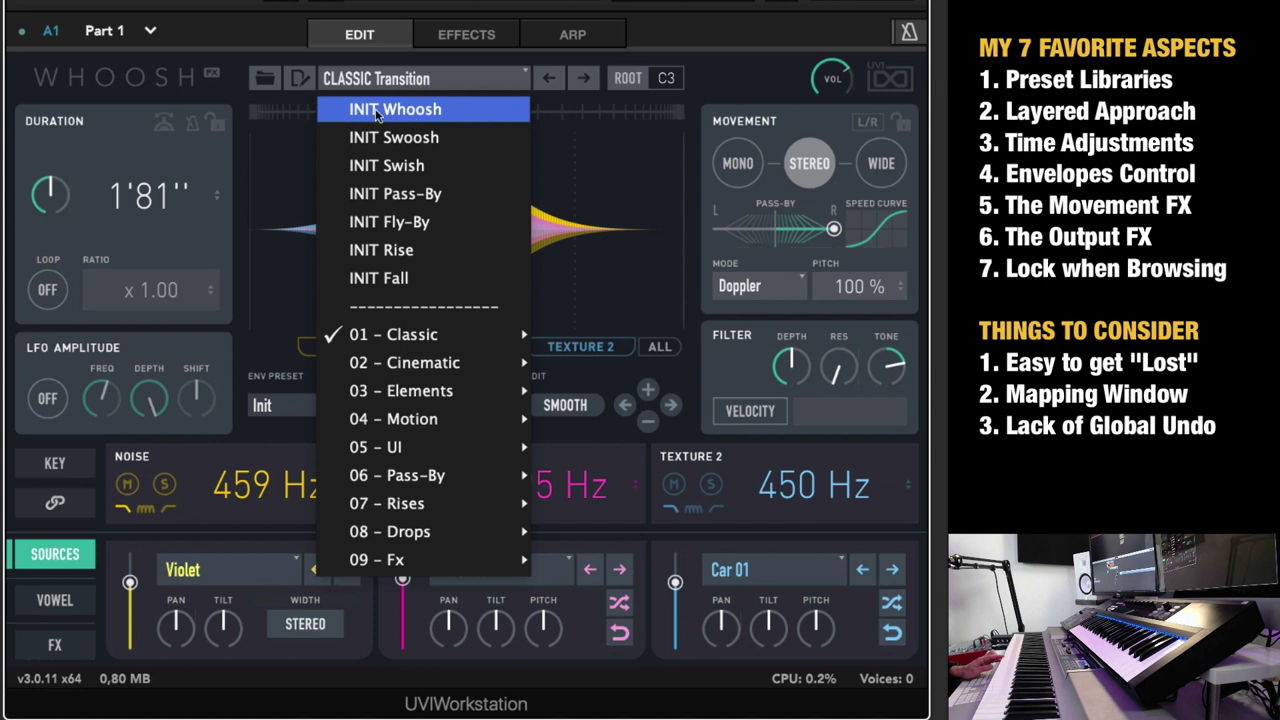
click(379, 116)
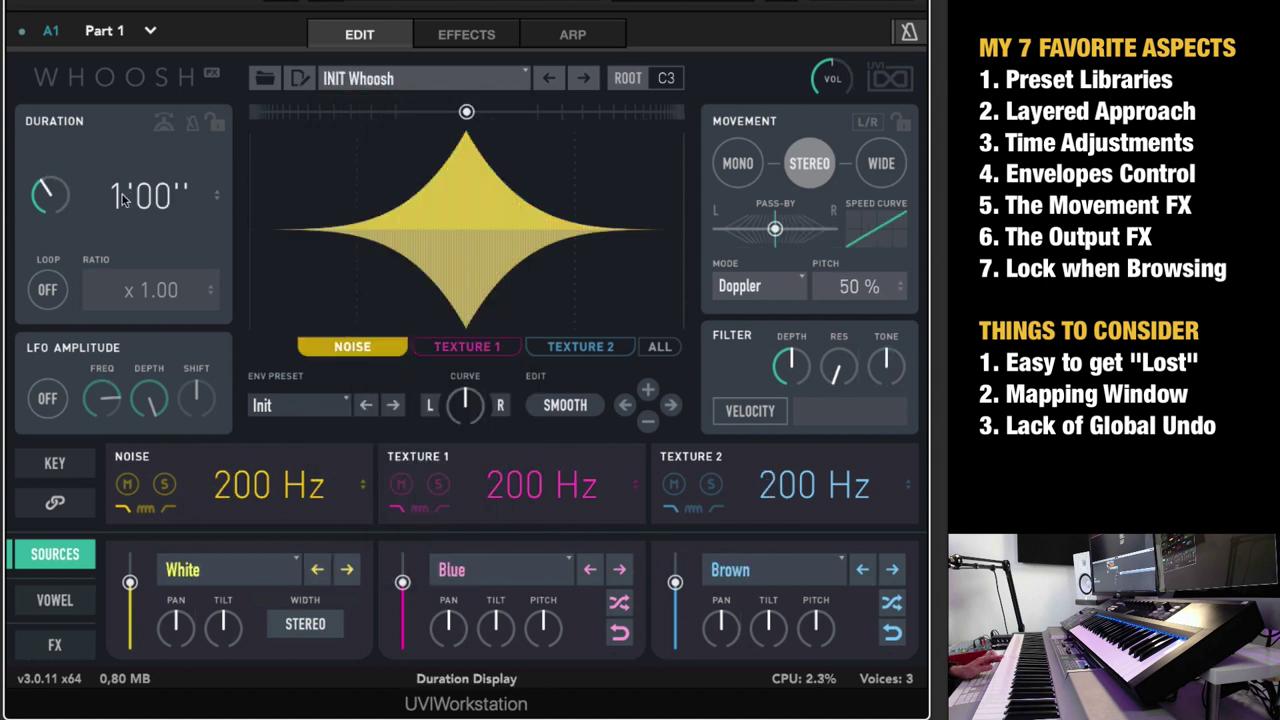
- Lock the Duration to tempo sync and set it to 2x
click(193, 127)
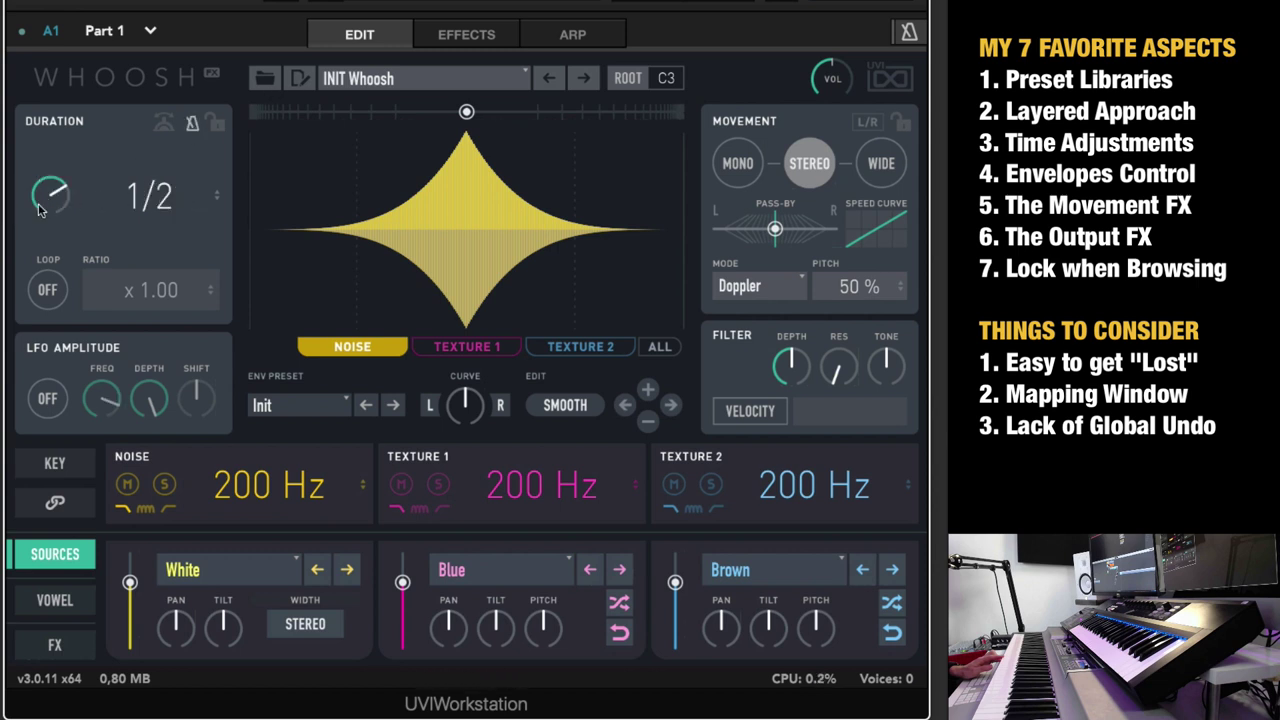
drag(48, 206, 47, 175)
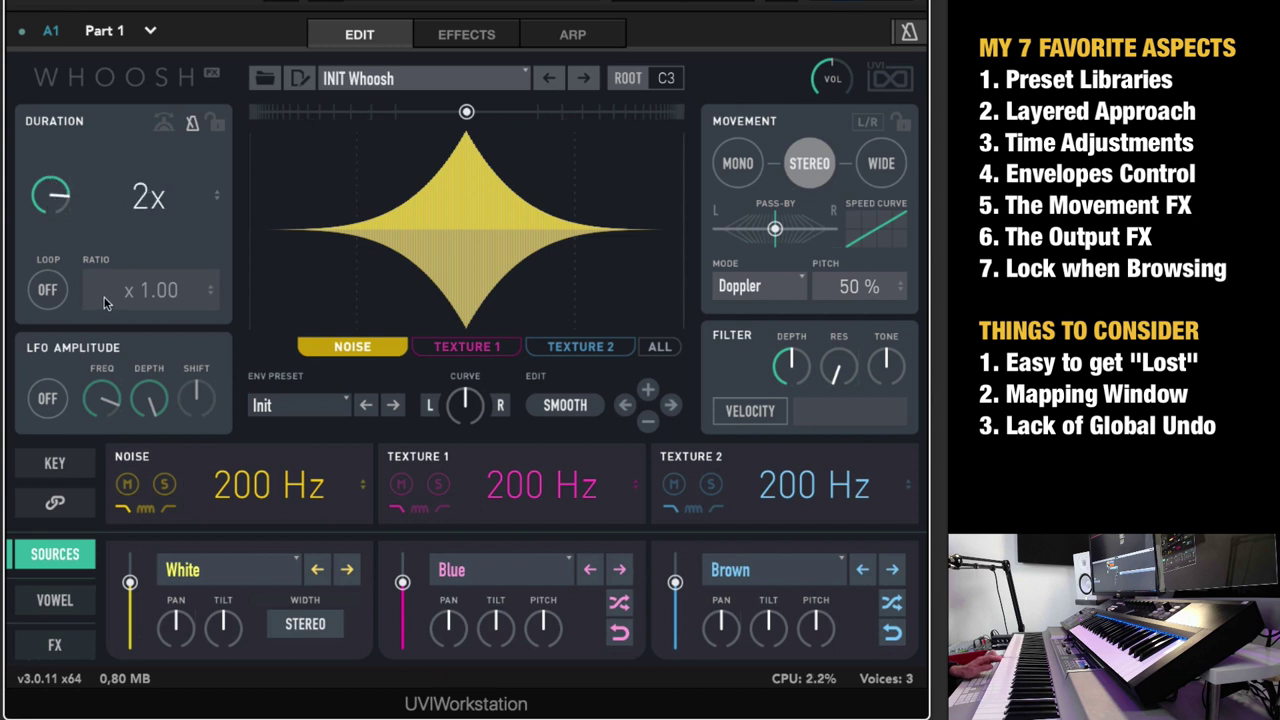
mouse_move(47, 198)
mouse_down()
mouse_move(48, 185)
mouse_move(52, 201)
mouse_up()
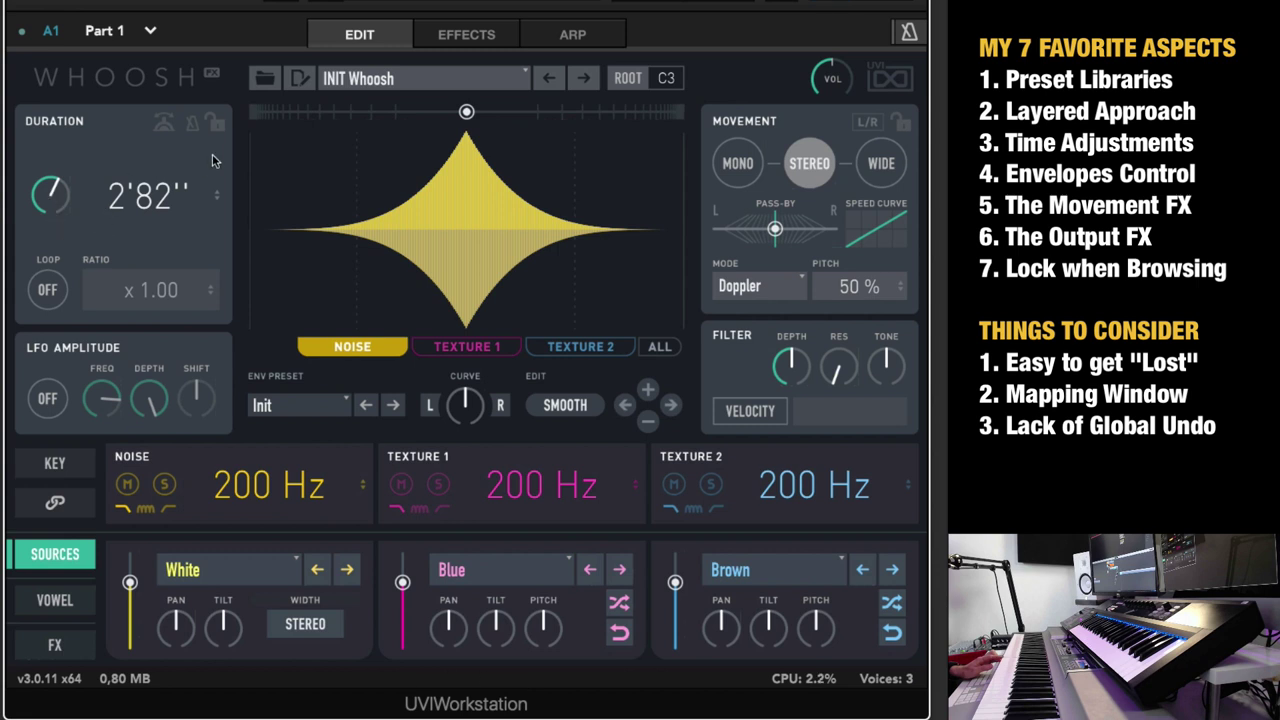
click(192, 122)
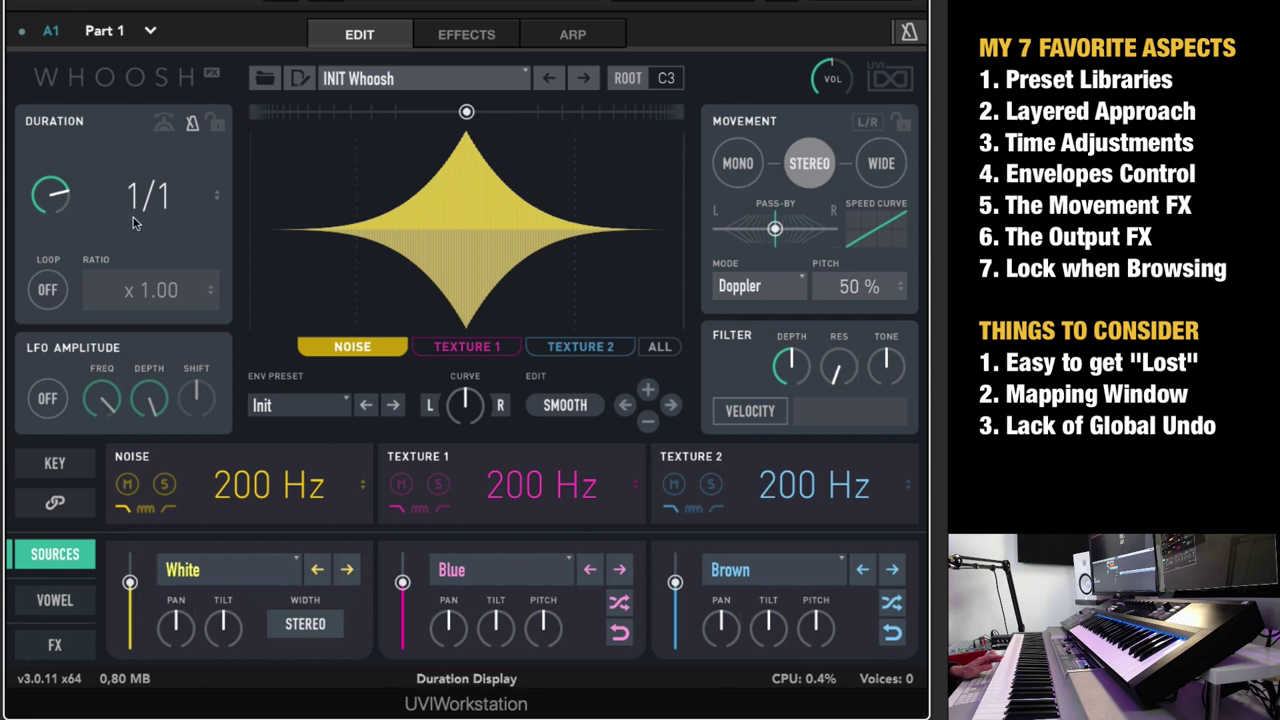
drag(83, 192, 171, 155)
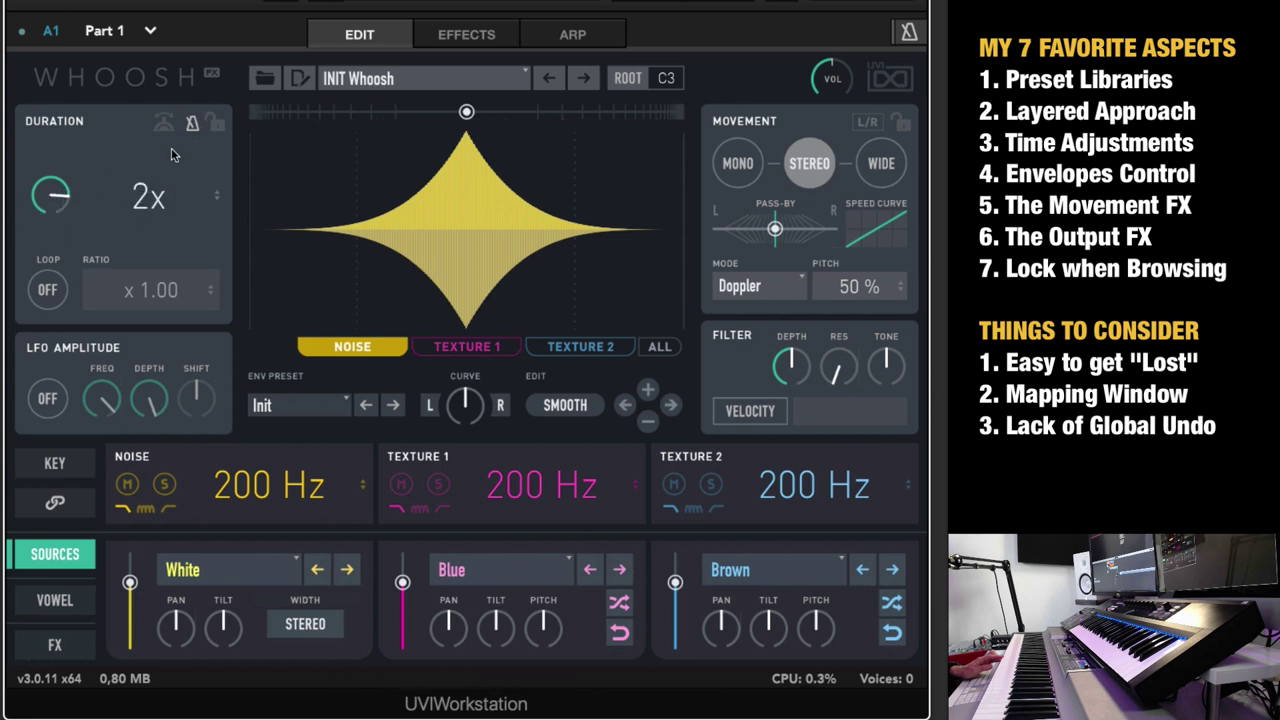
- Look over the Texture 1, Texture 2 and Noise envelopes
click(508, 354)
click(575, 353)
click(471, 354)
click(341, 352)
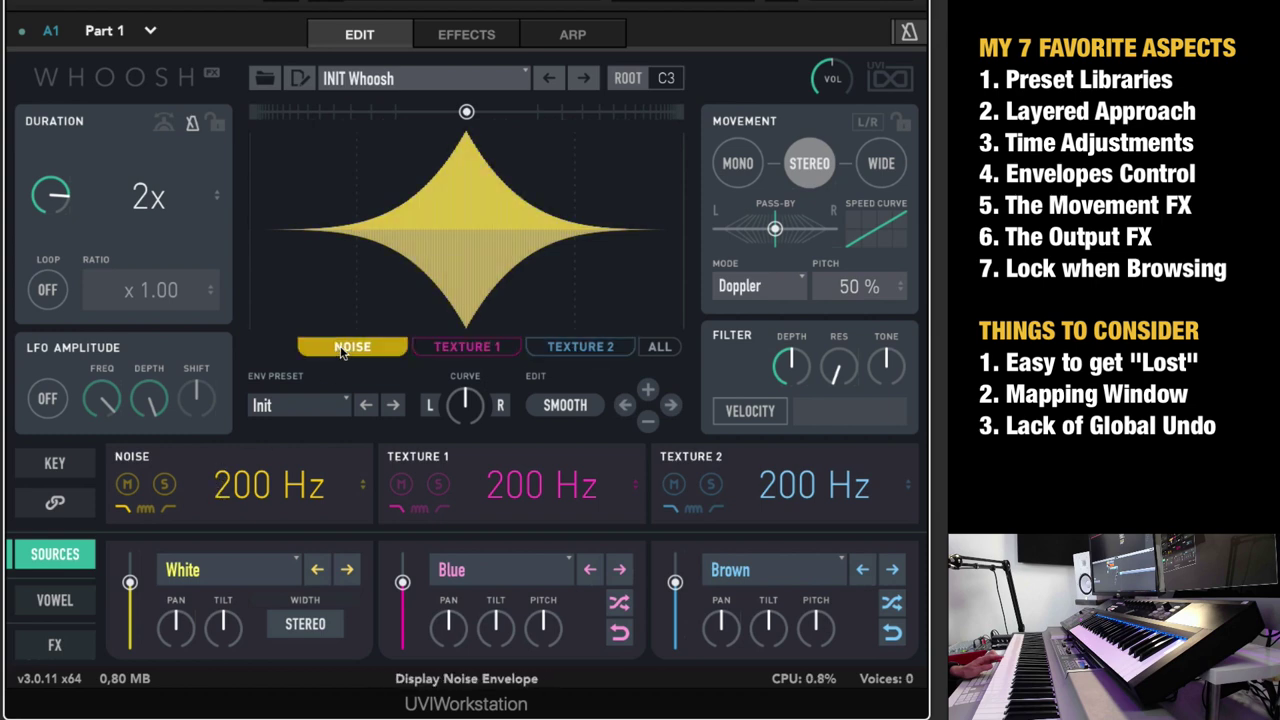
- Reload CLASSIC Transition and lengthen its duration to 1'84''
click(412, 79)
mouse_move(413, 344)
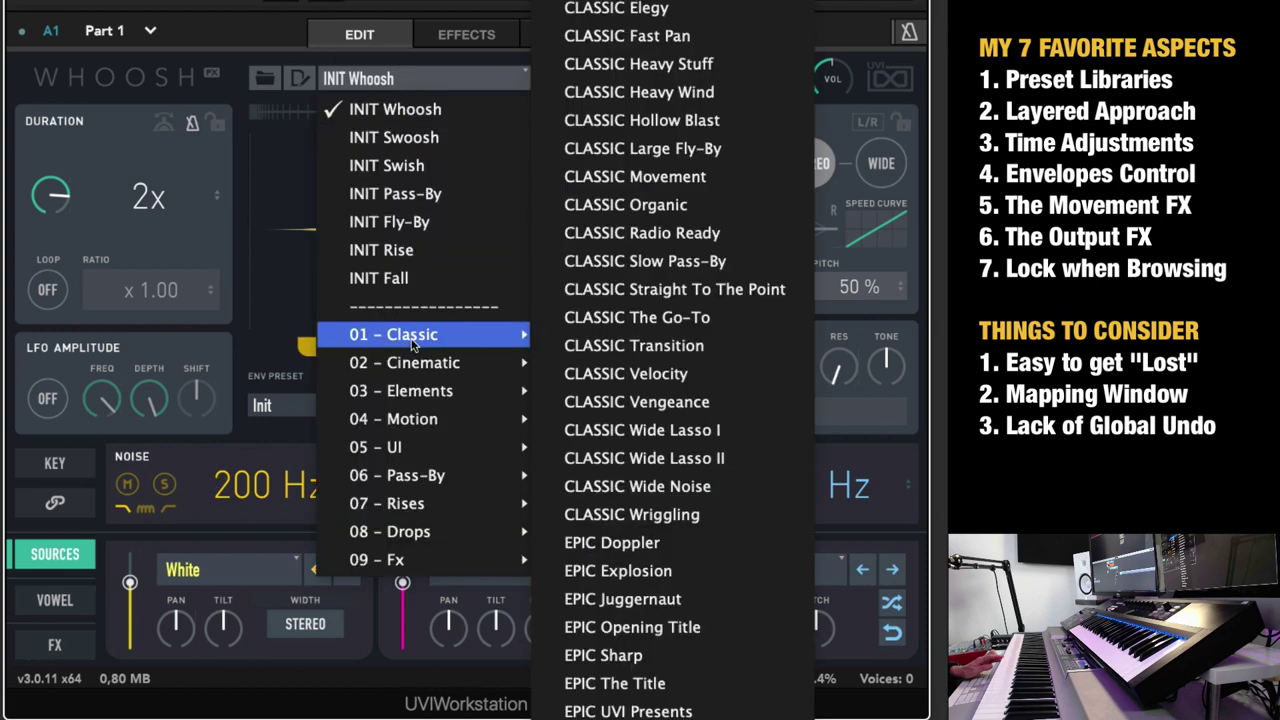
click(667, 345)
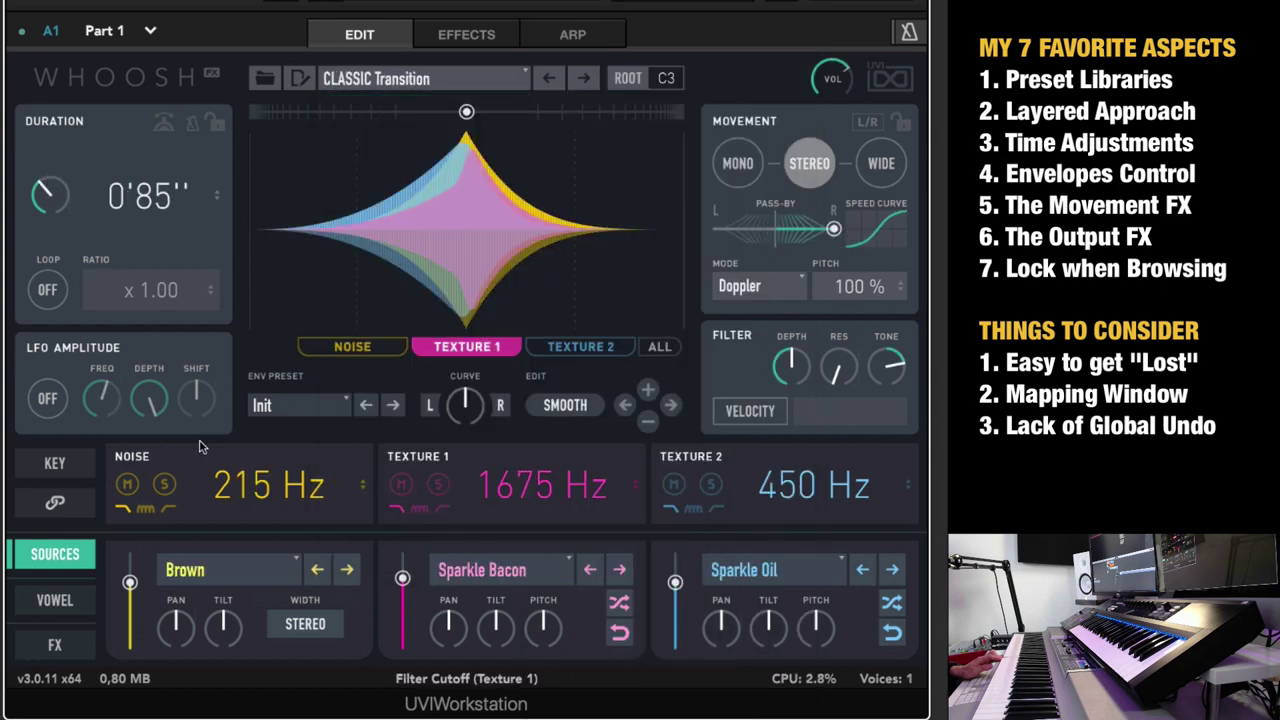
drag(57, 178, 69, 204)
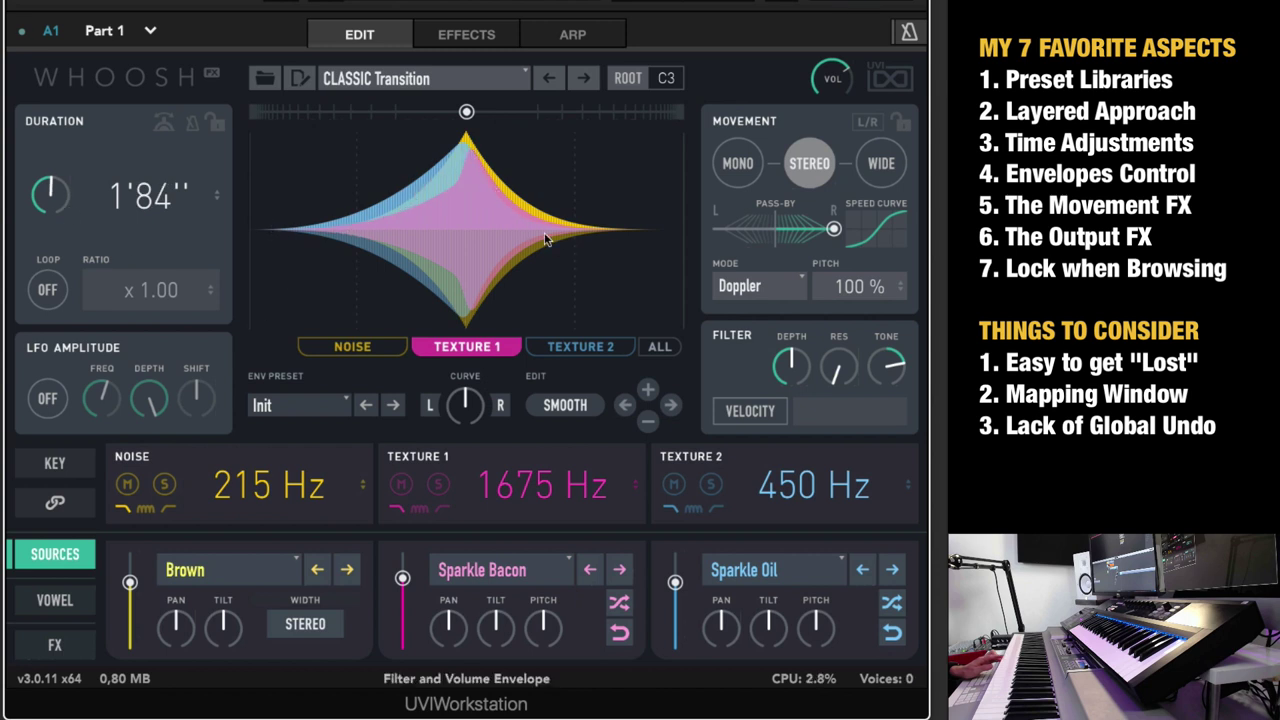
- Hand-draw a custom Noise envelope and smooth it
click(349, 344)
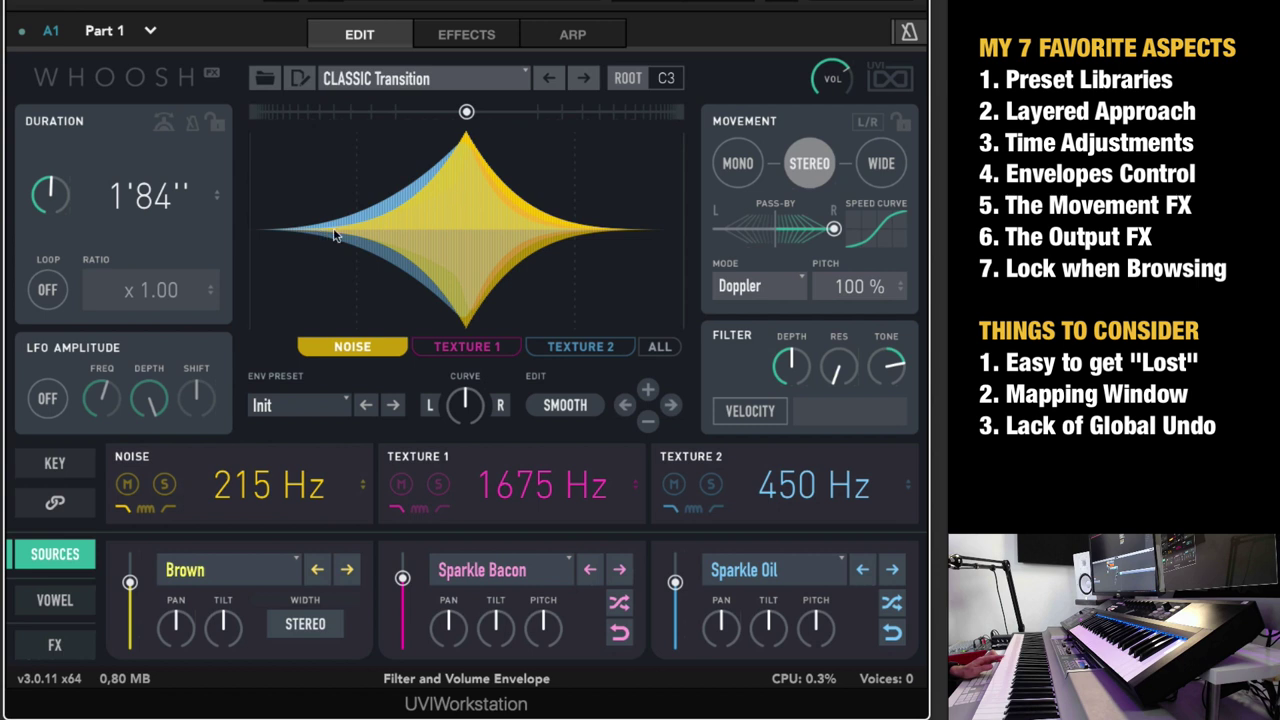
drag(266, 229, 274, 230)
mouse_move(379, 213)
mouse_down()
mouse_move(451, 153)
mouse_move(483, 202)
mouse_move(611, 213)
mouse_move(650, 228)
mouse_up()
click(586, 418)
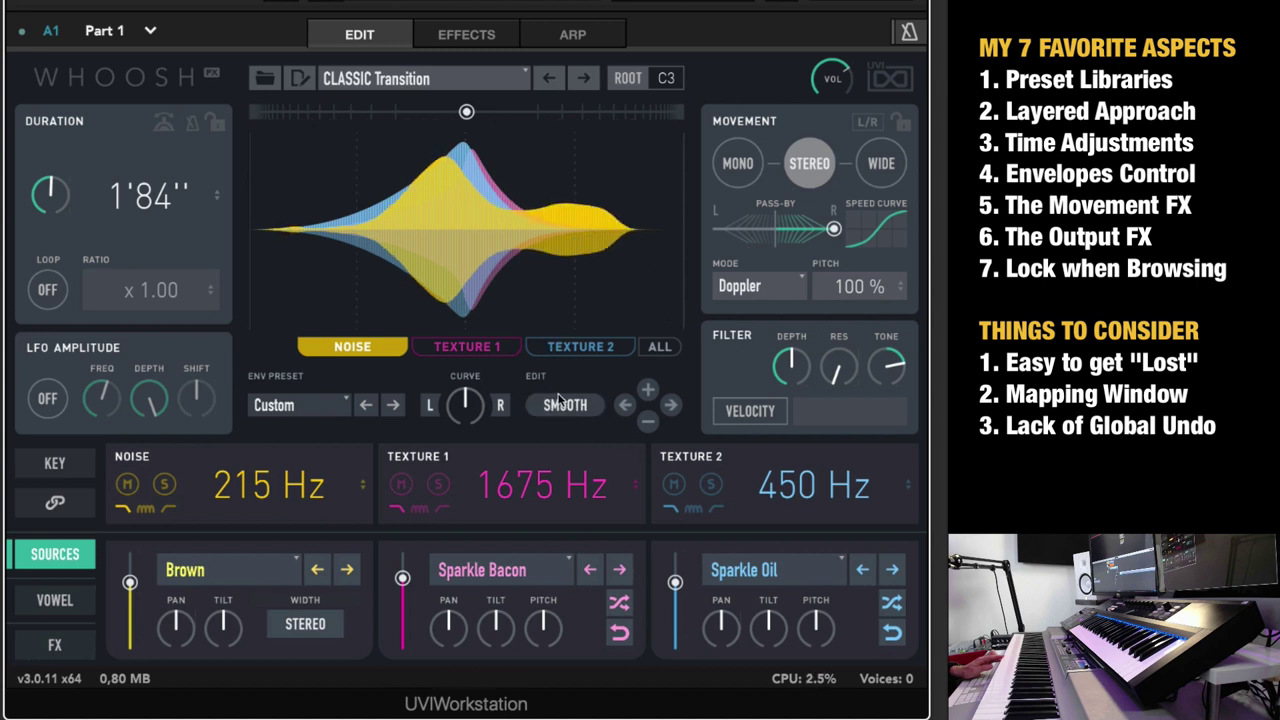
- Audition the Noise layer solo, then compare the Texture 1, Texture 2 and Noise envelopes
click(164, 484)
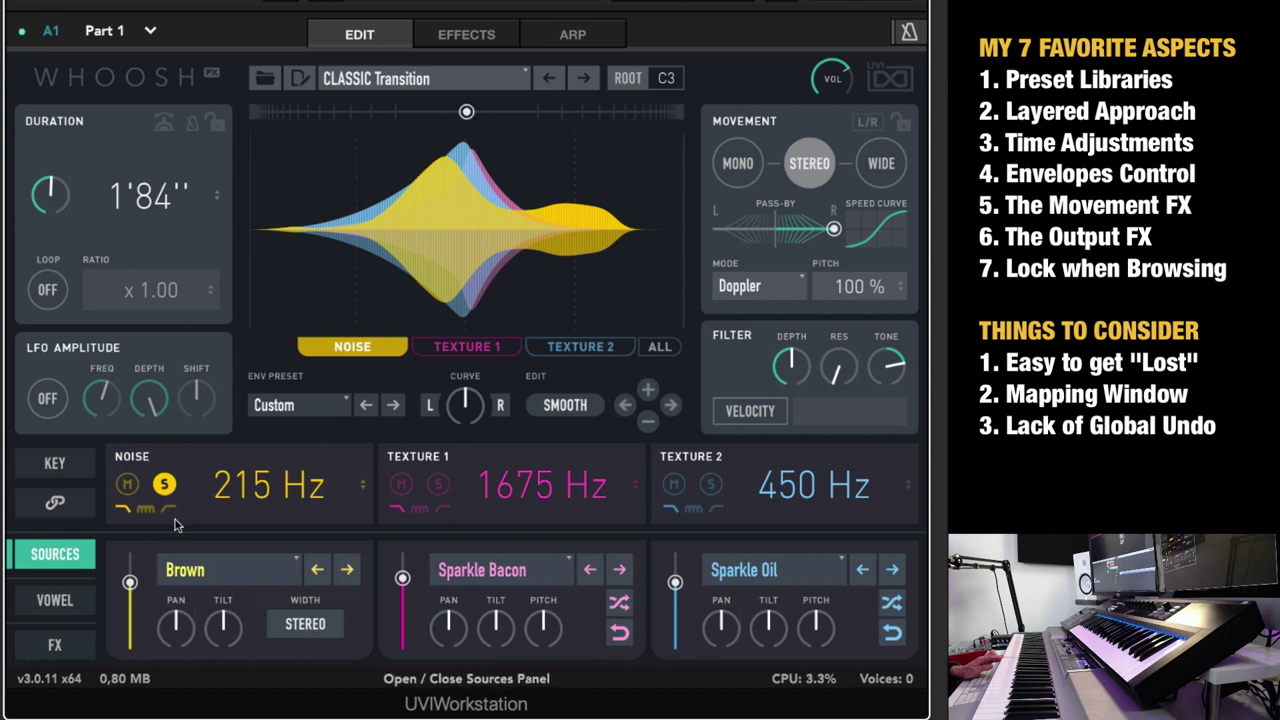
click(167, 485)
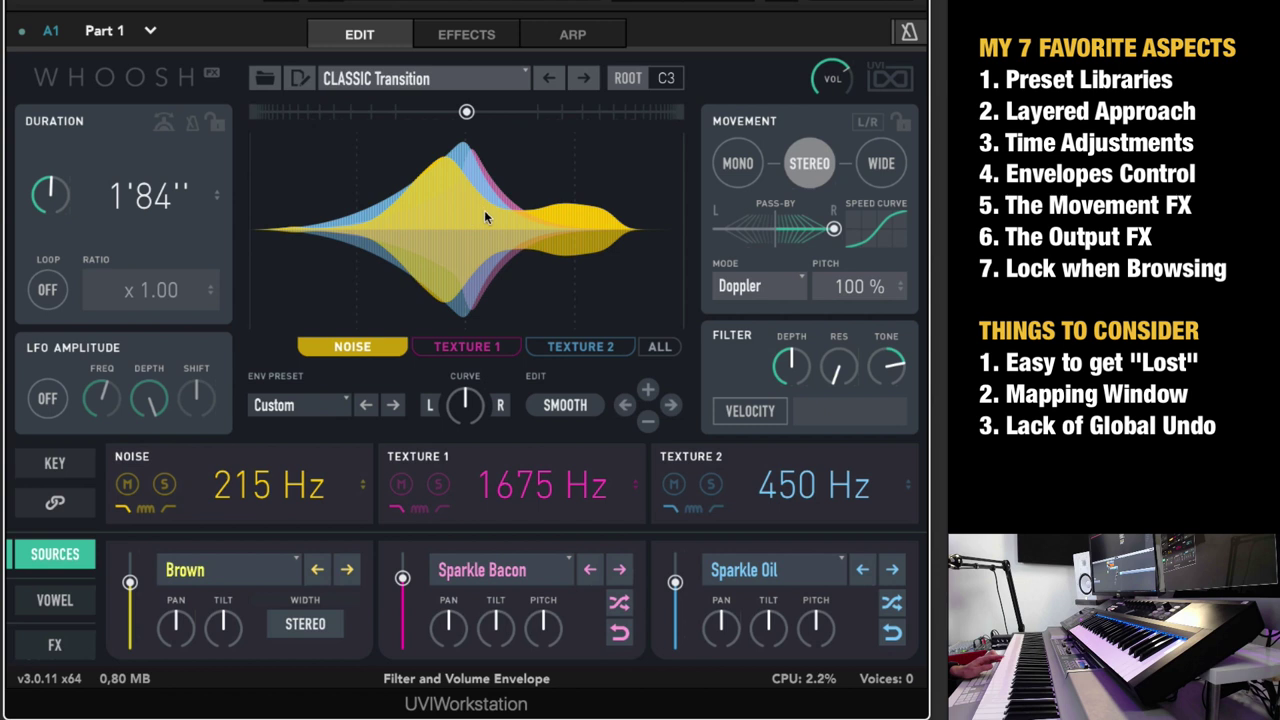
click(466, 346)
click(580, 346)
click(466, 346)
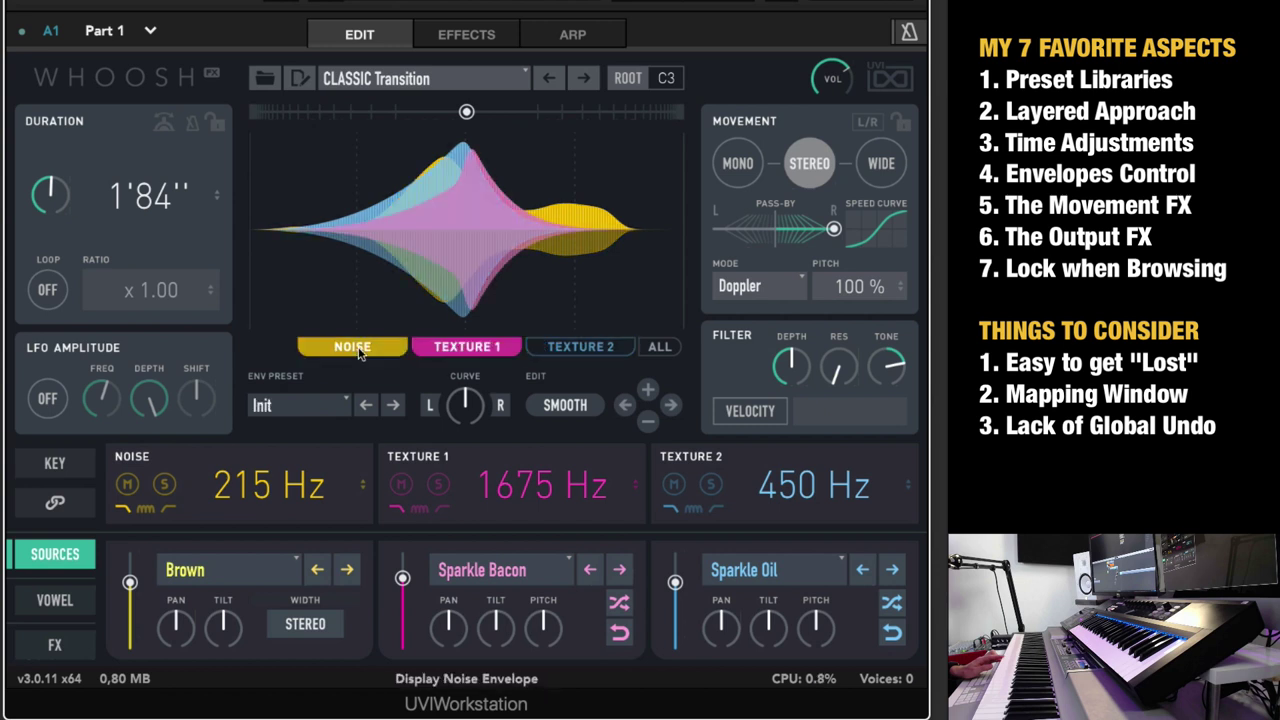
click(356, 348)
click(659, 348)
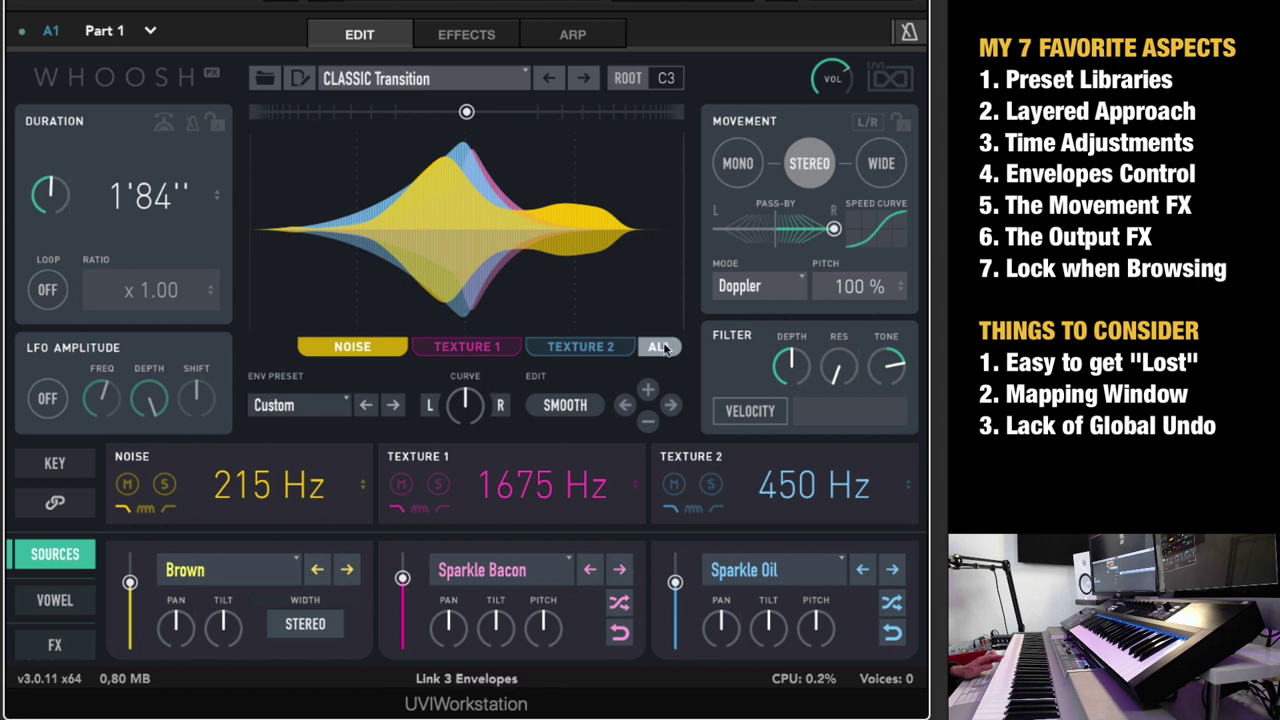
- Try envelope presets Whoosh 10 through Whoosh 15
click(293, 402)
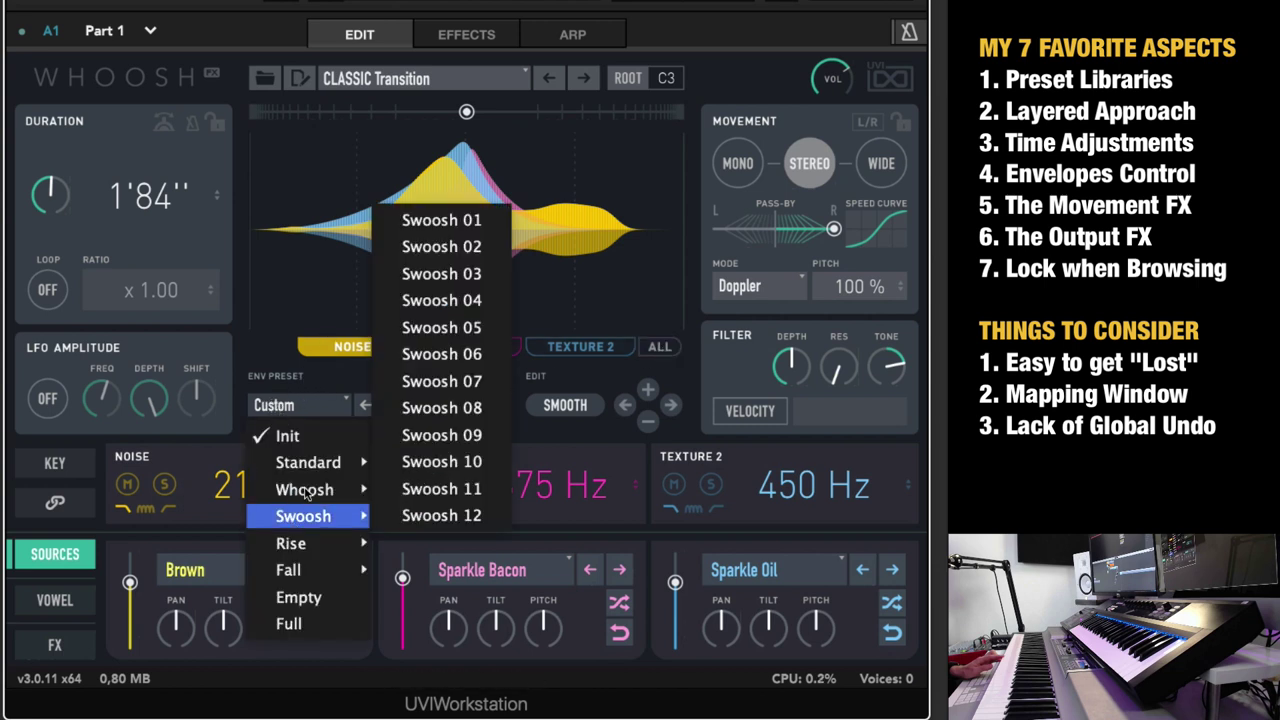
mouse_move(305, 490)
click(445, 351)
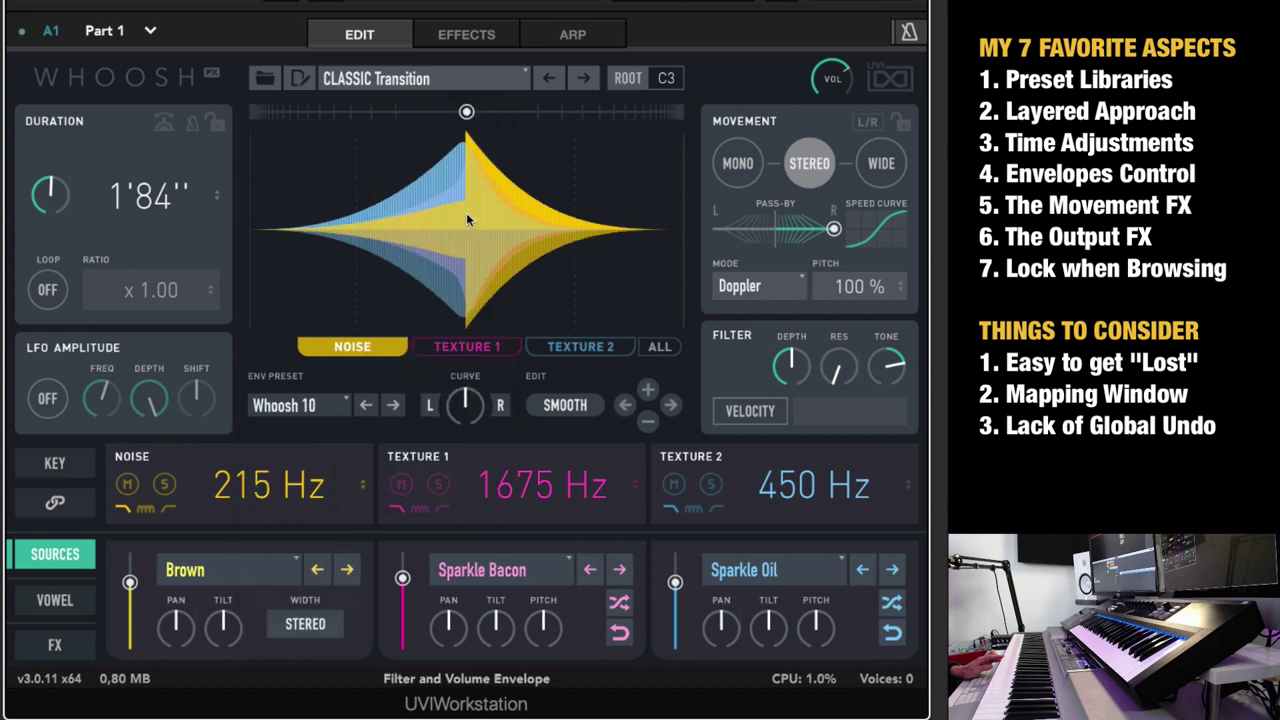
click(392, 405)
click(392, 405)
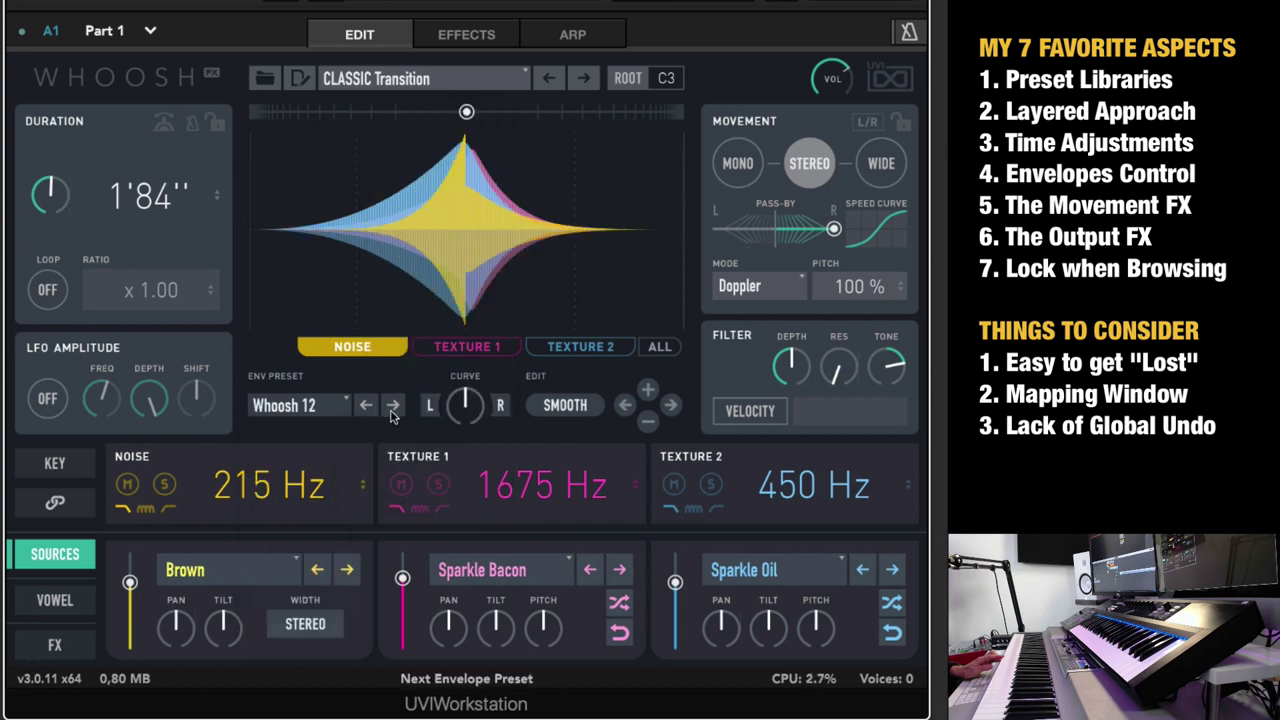
click(392, 405)
click(392, 405)
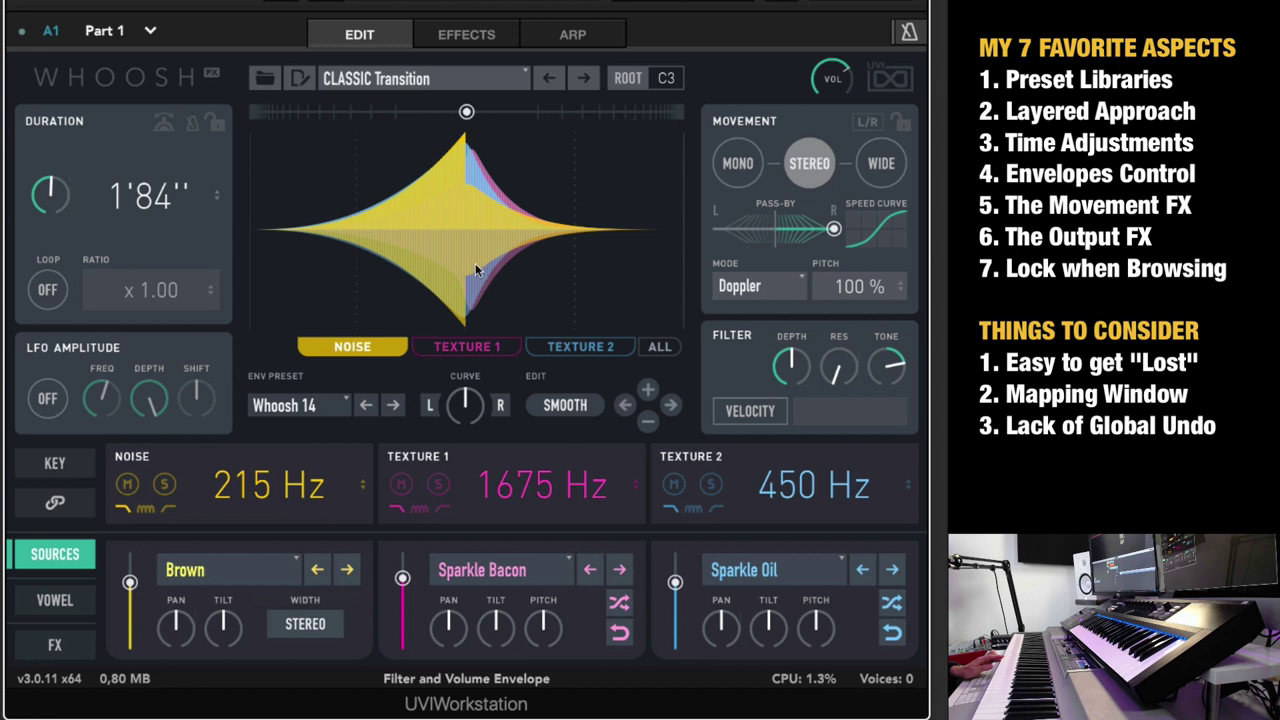
click(394, 406)
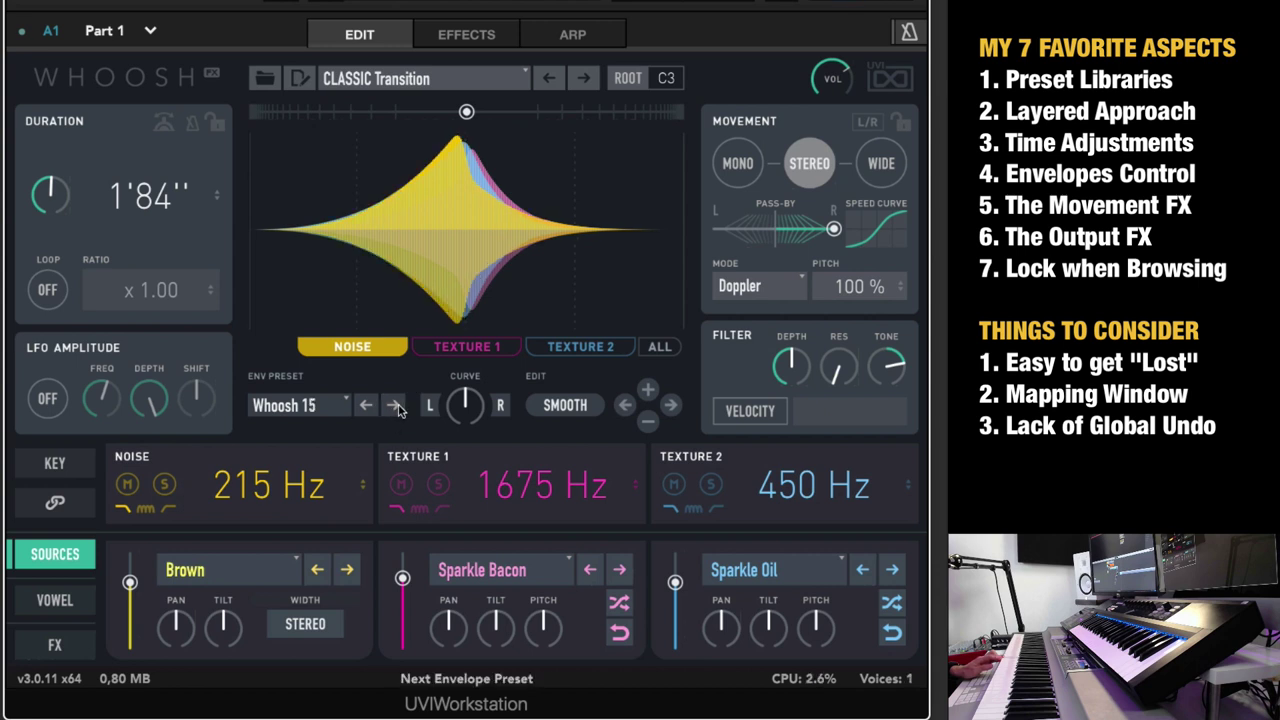
- Warp the Noise envelope timing toward the start, then return the warp slider to centre
click(510, 346)
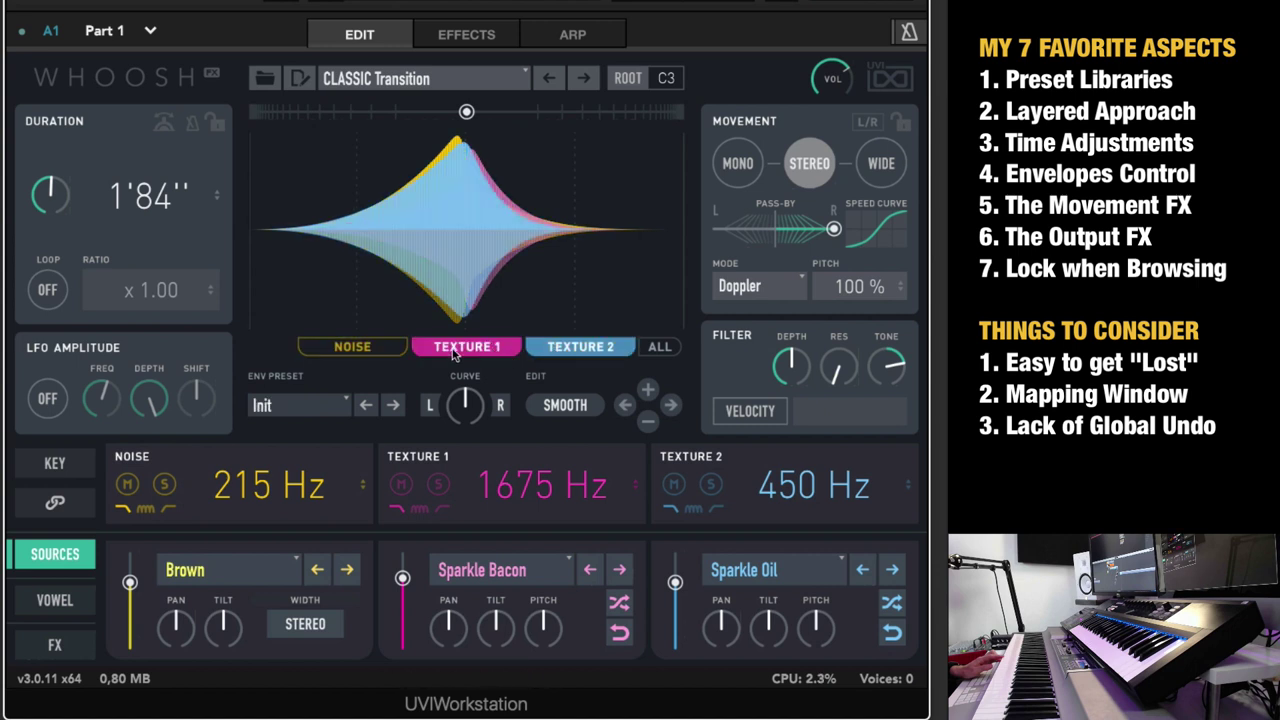
click(355, 348)
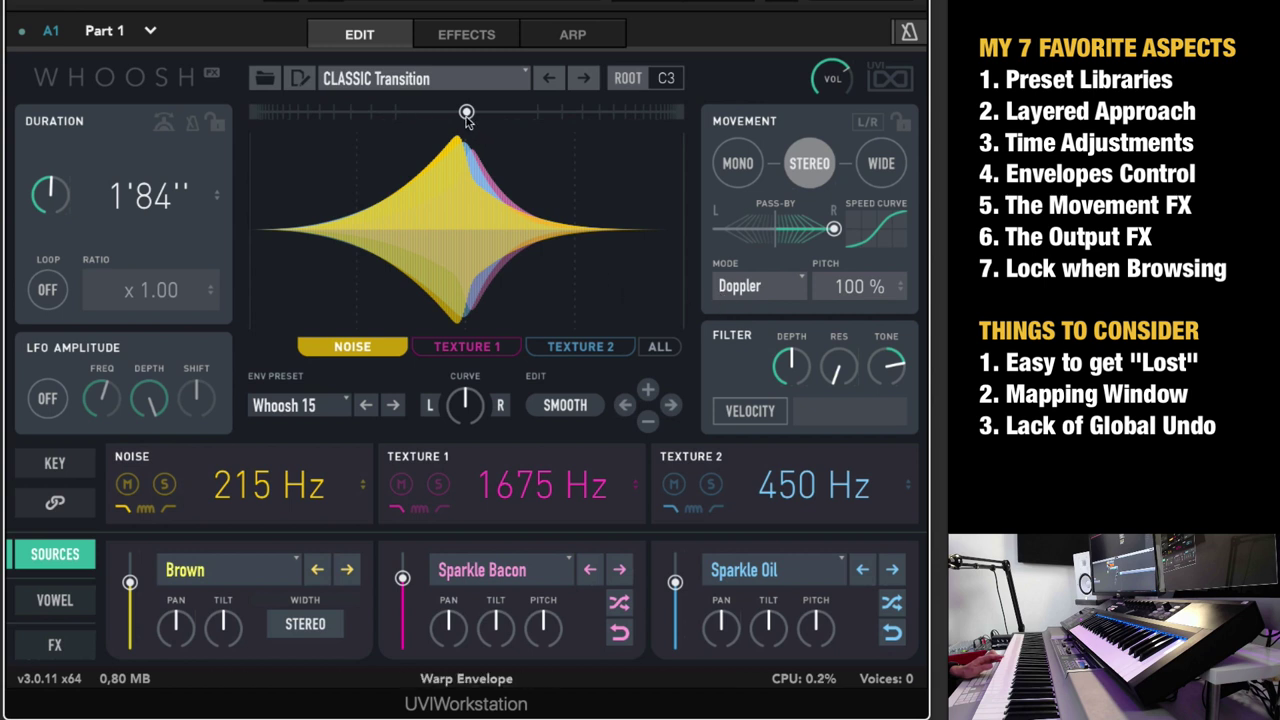
drag(466, 111, 605, 112)
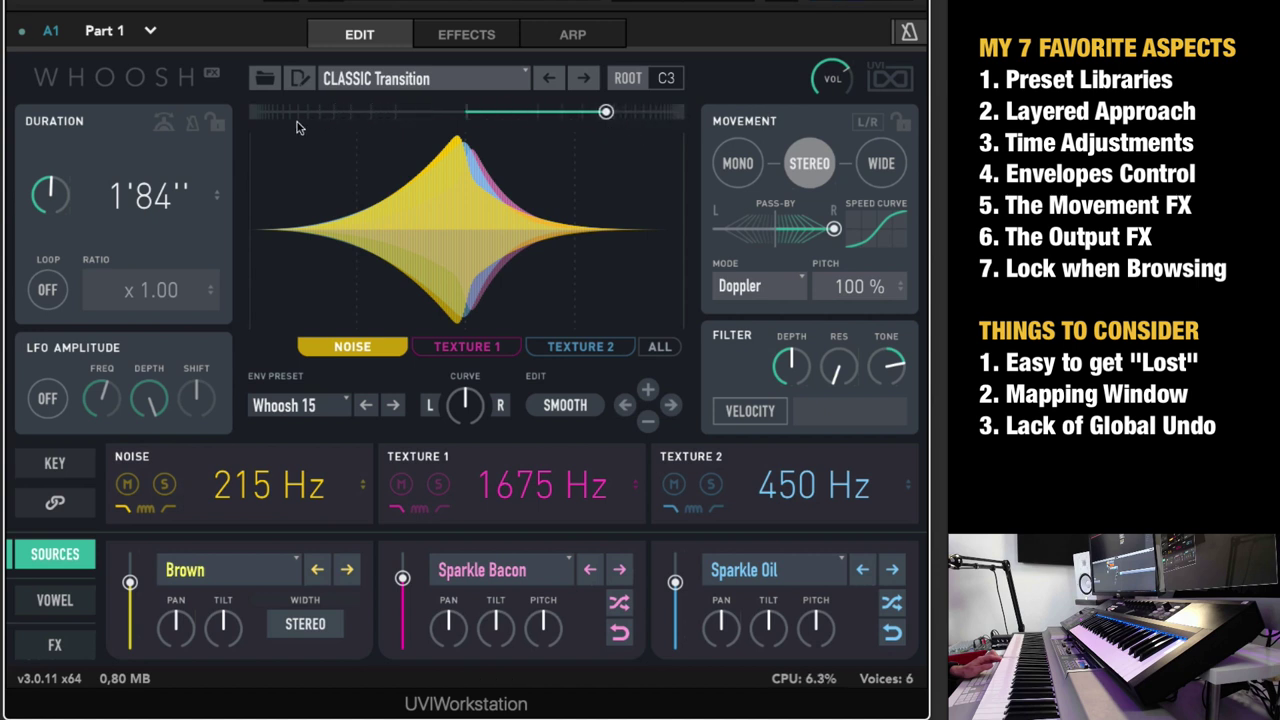
drag(605, 113, 469, 112)
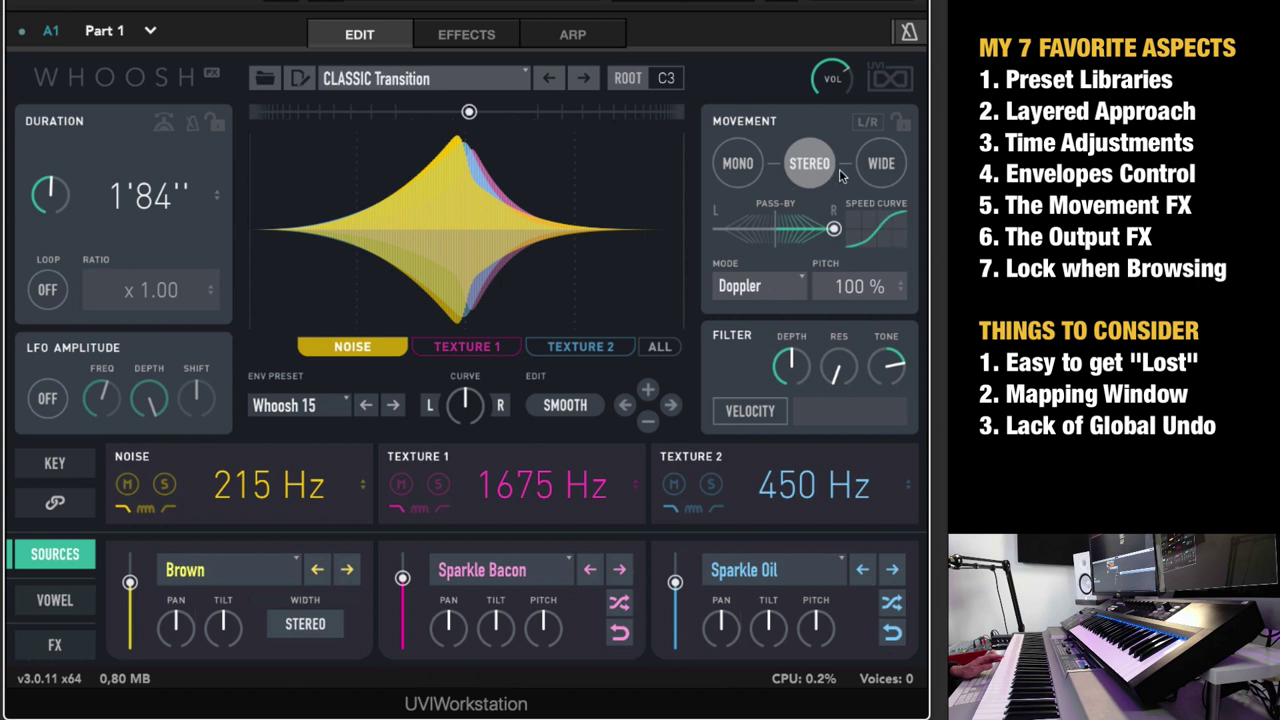
- Set the movement to Stereo, keep Doppler mode, and sweep the Pass-By position
click(750, 176)
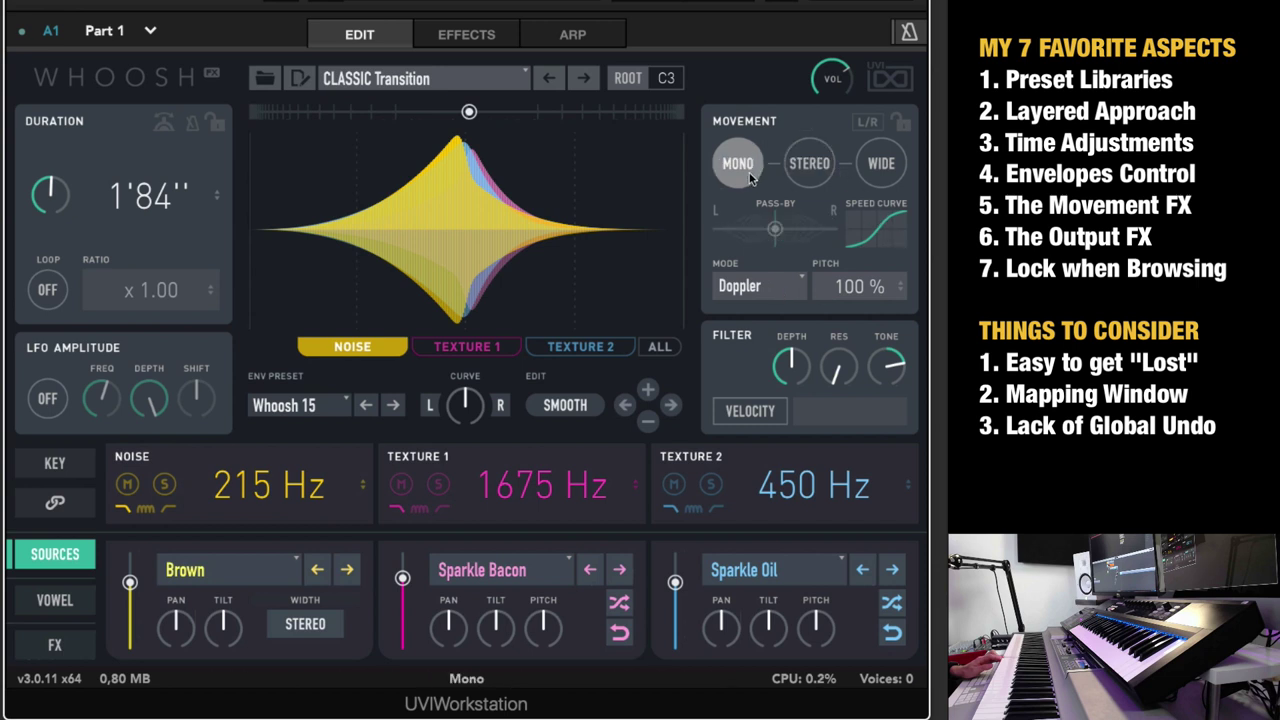
click(810, 168)
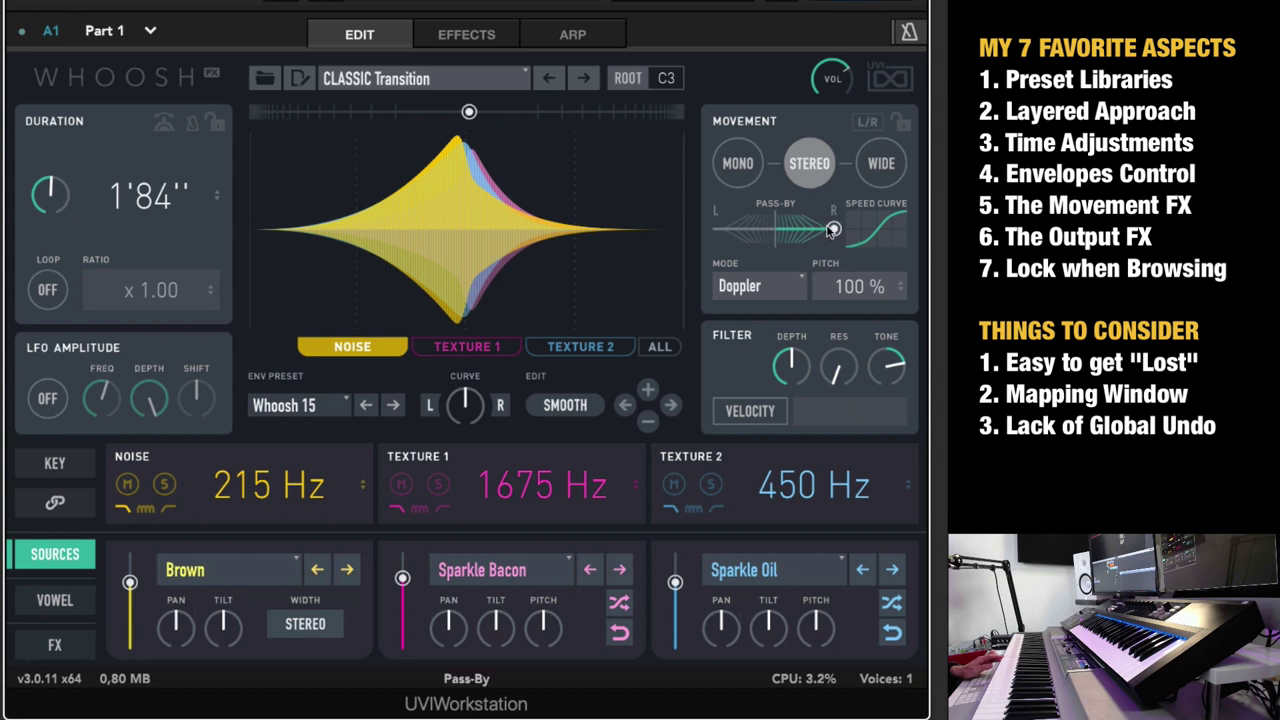
drag(834, 229, 729, 232)
click(745, 286)
click(740, 317)
drag(726, 230, 784, 230)
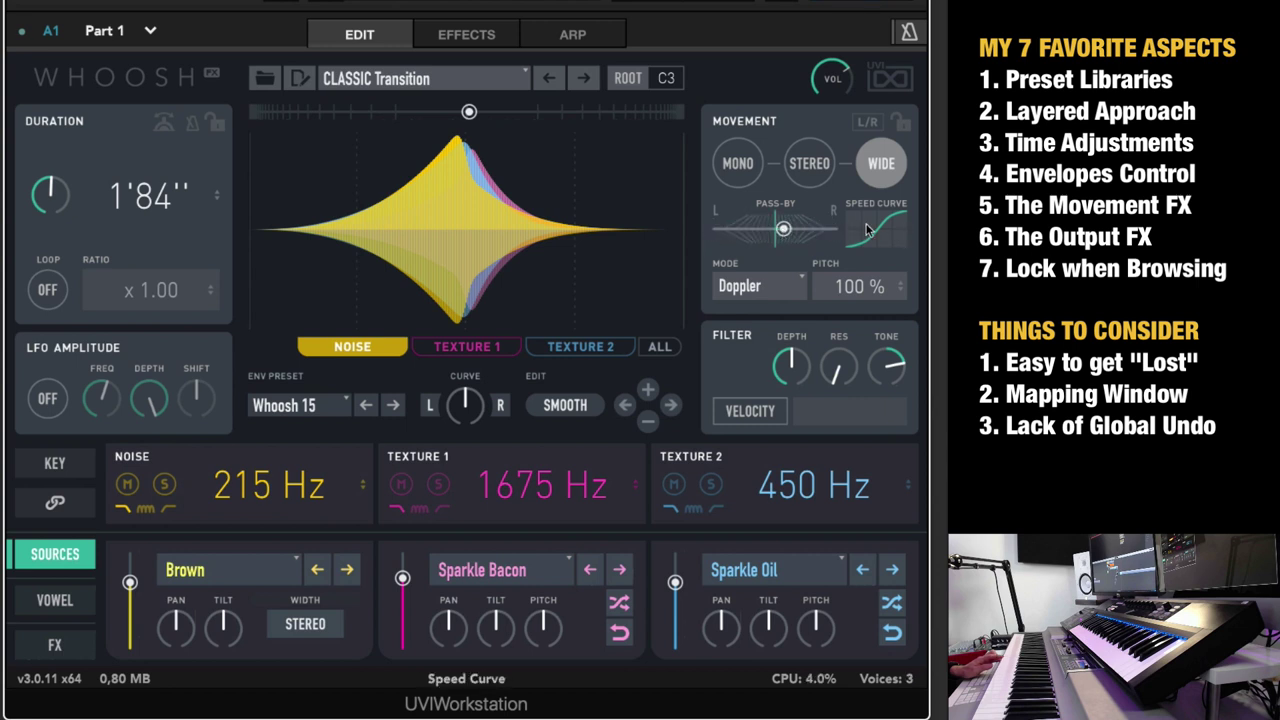
- Give the speed curve an S-shape, pitch 61%, mode Texture 1, and centred tone
mouse_move(880, 224)
mouse_down()
mouse_move(889, 256)
mouse_move(884, 175)
mouse_up()
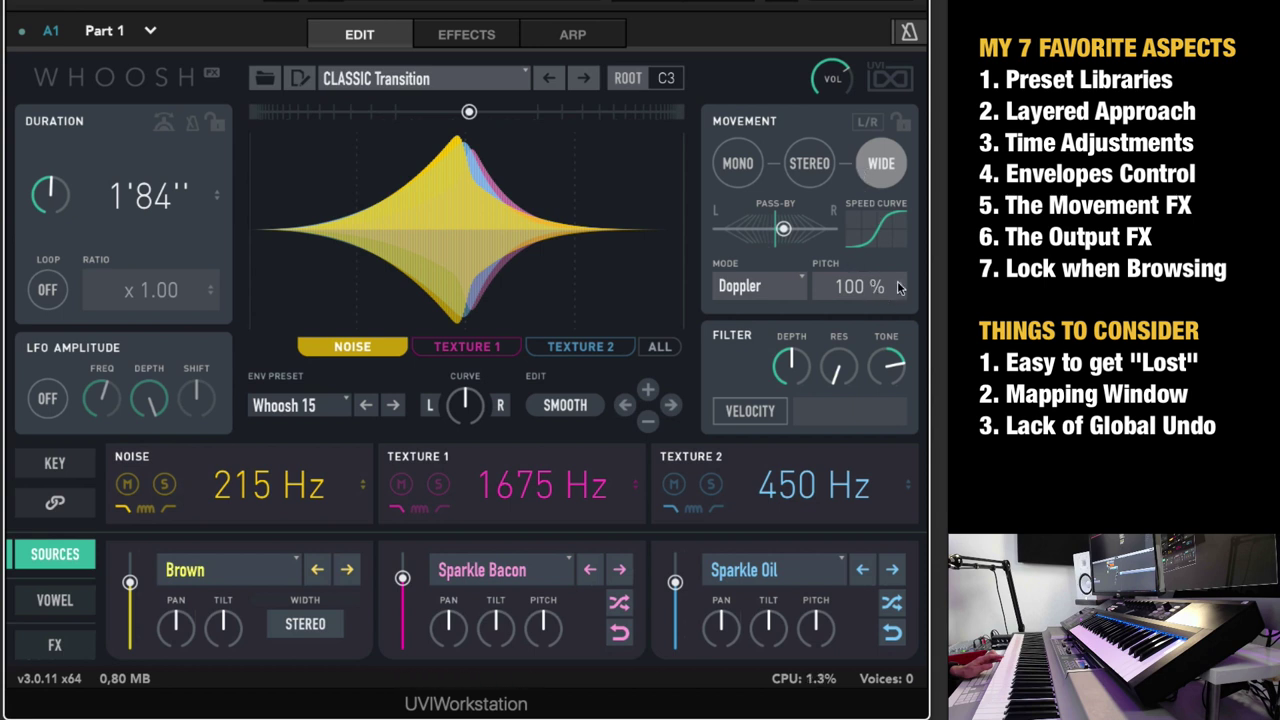
drag(899, 292, 856, 386)
click(768, 288)
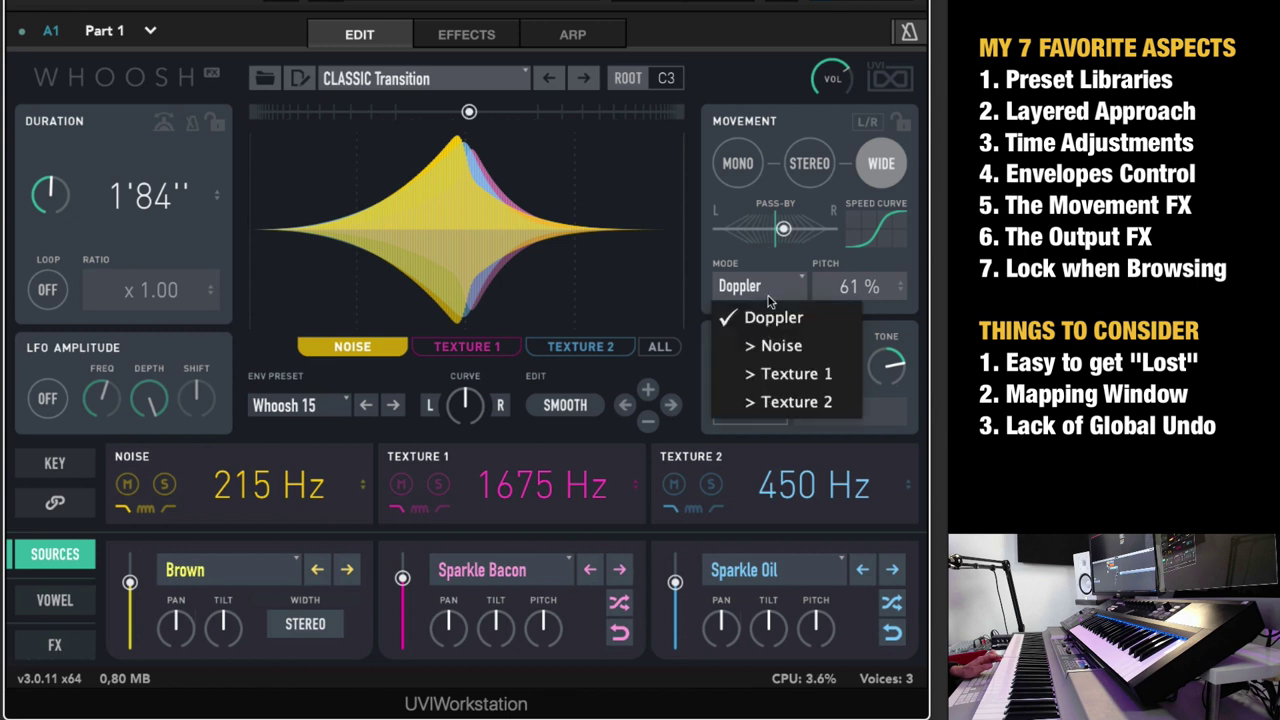
click(805, 347)
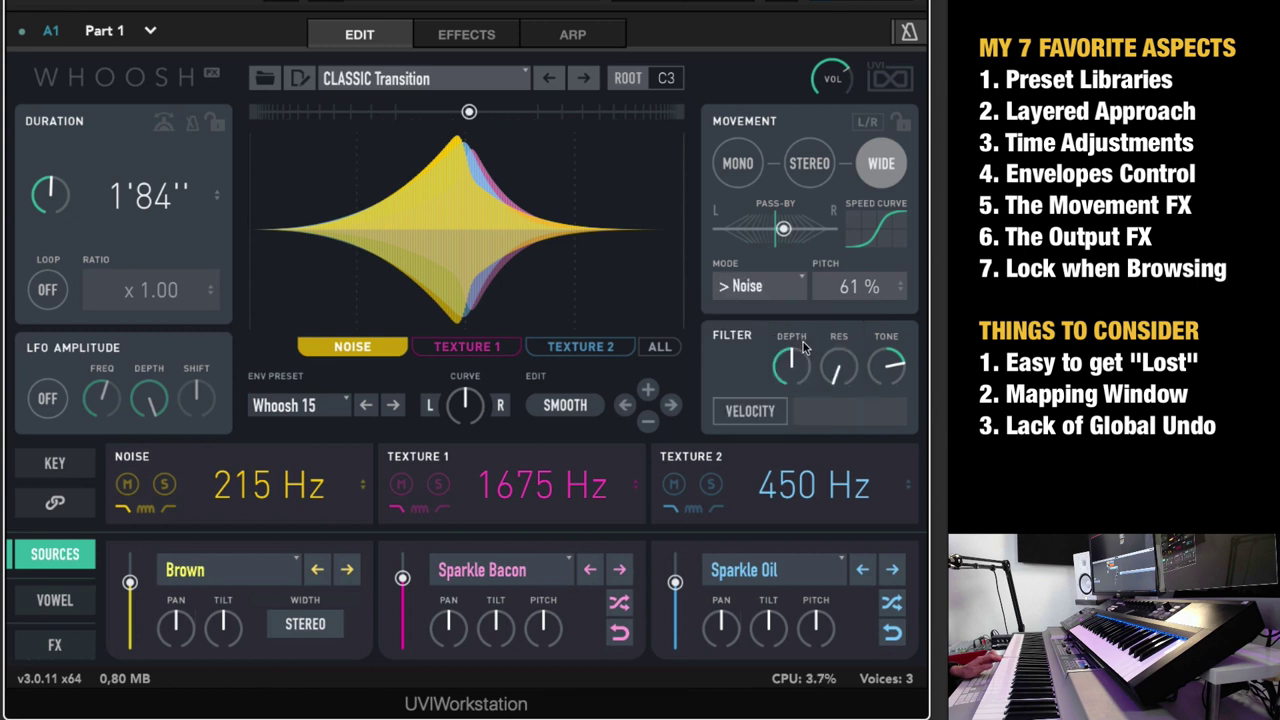
click(760, 287)
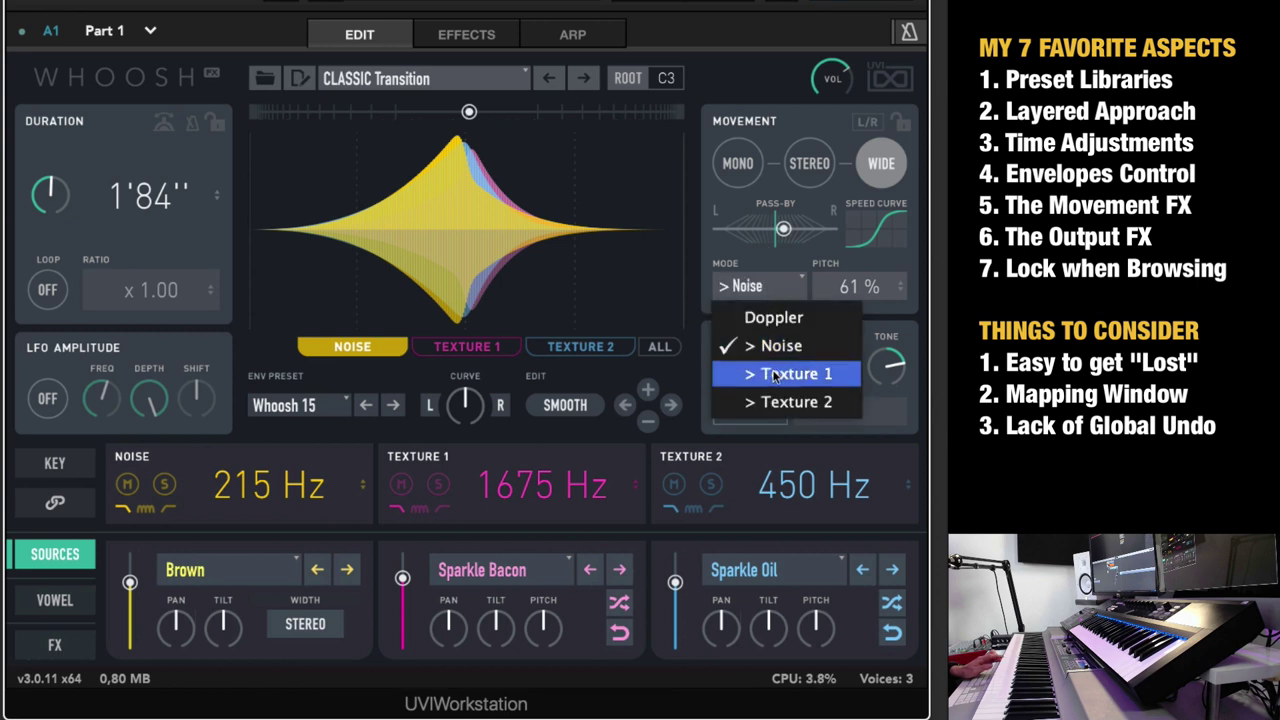
click(745, 371)
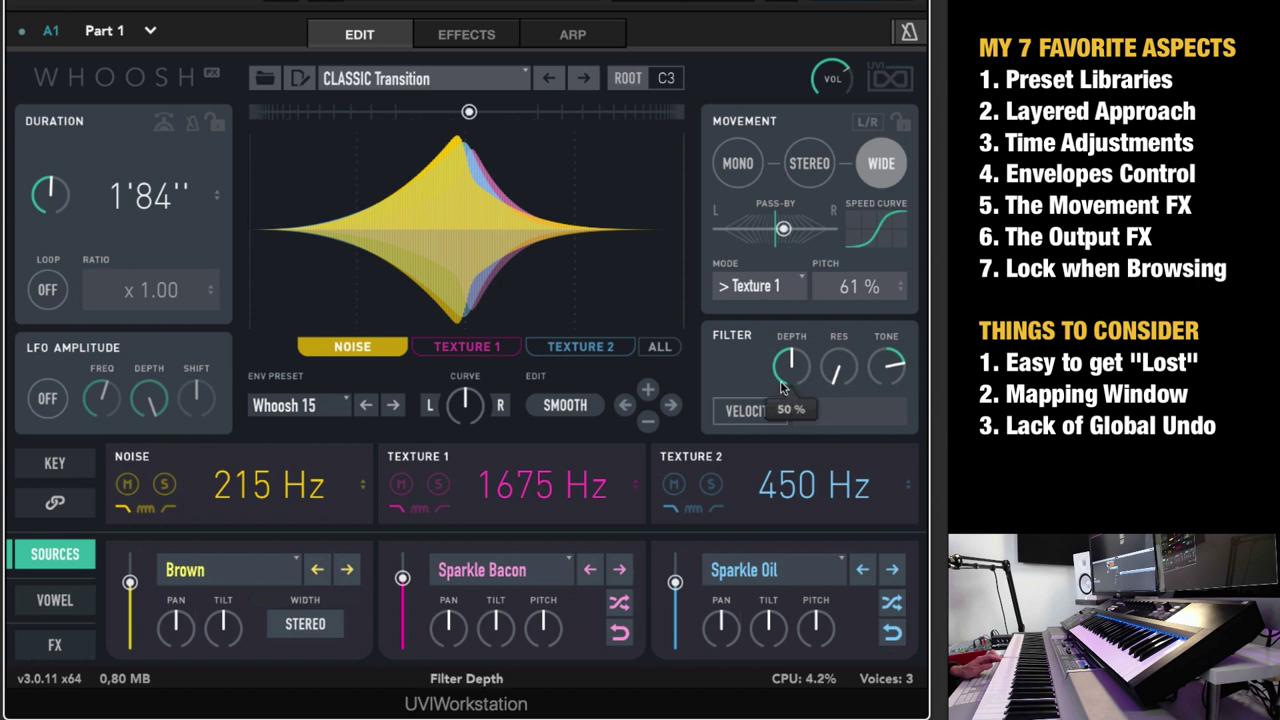
drag(886, 366, 887, 413)
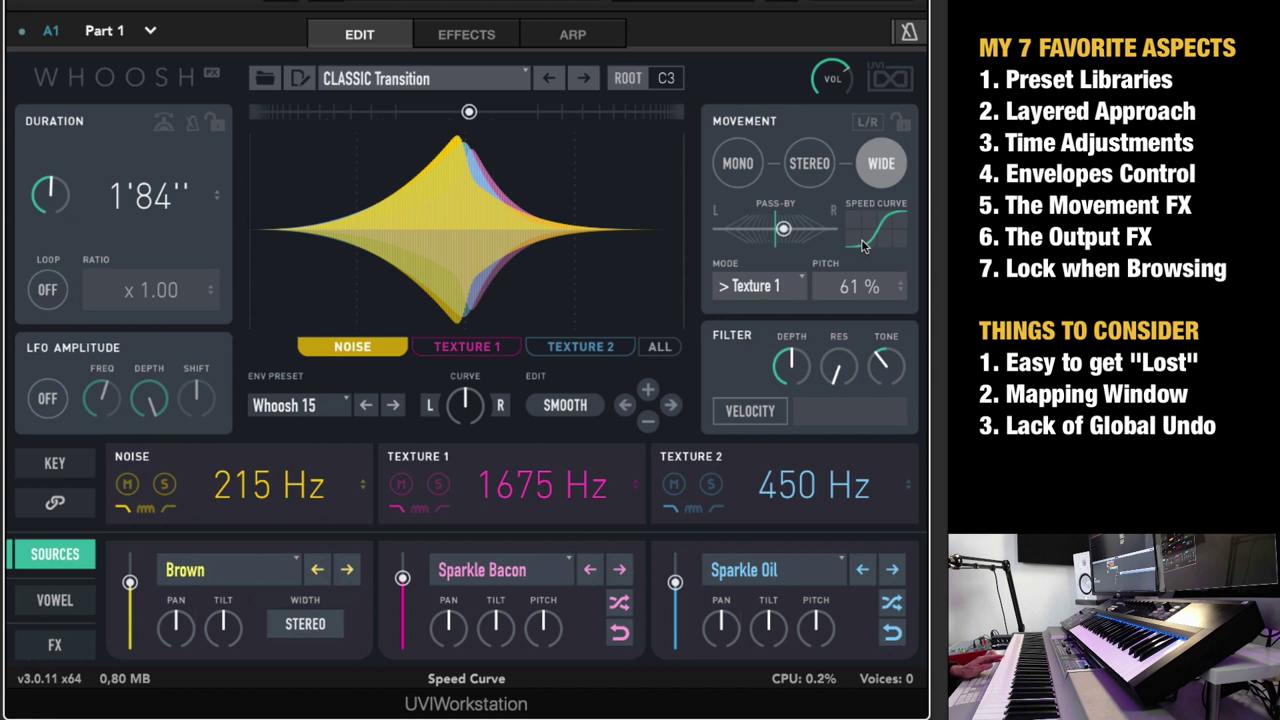
click(55, 645)
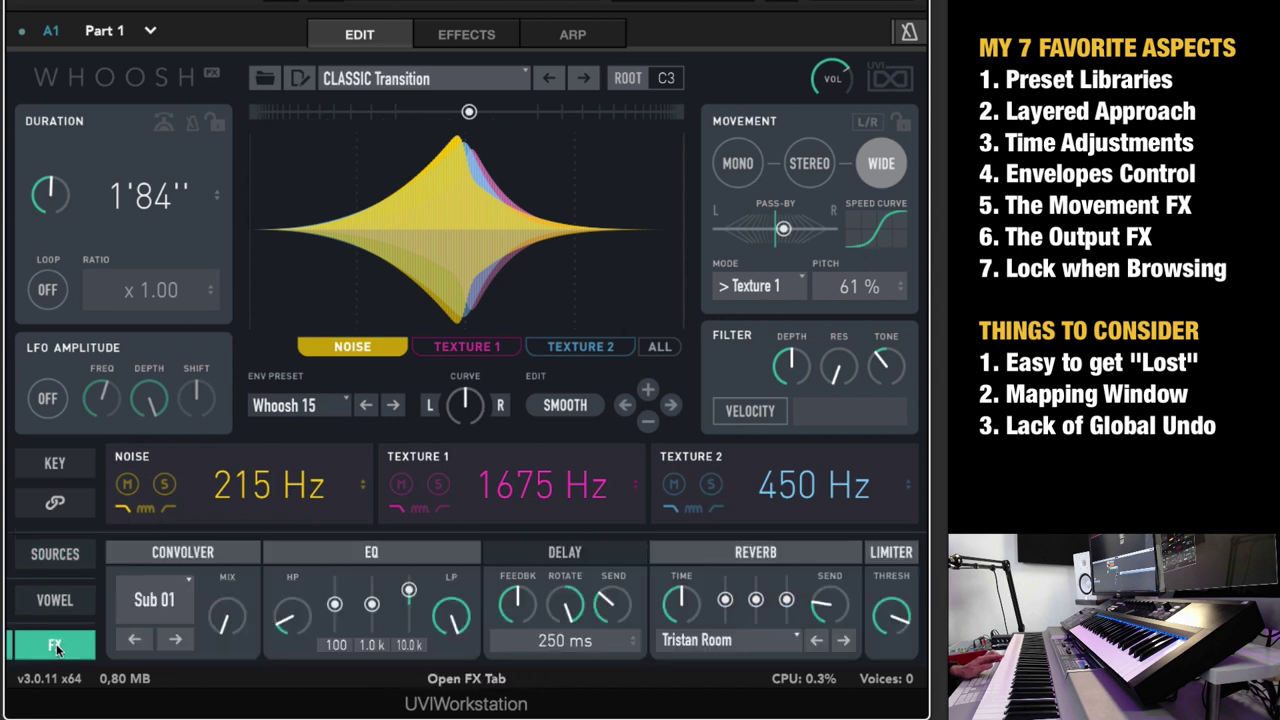
click(60, 558)
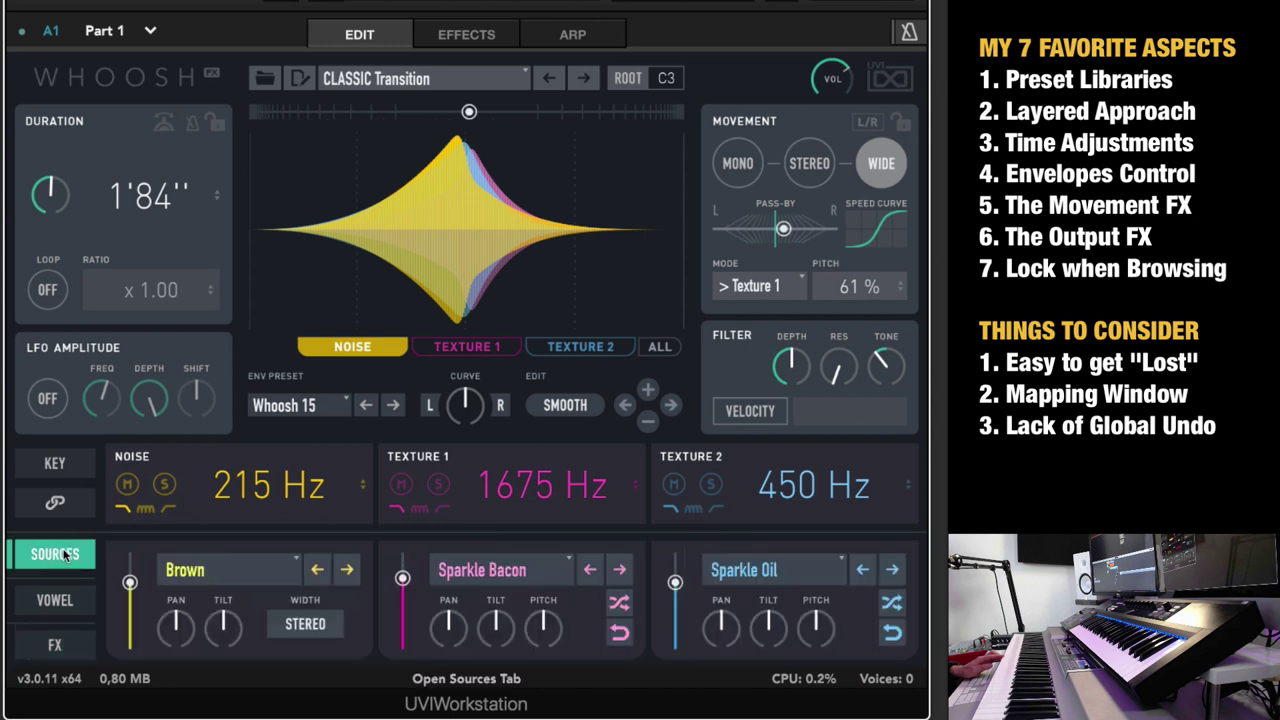
click(211, 573)
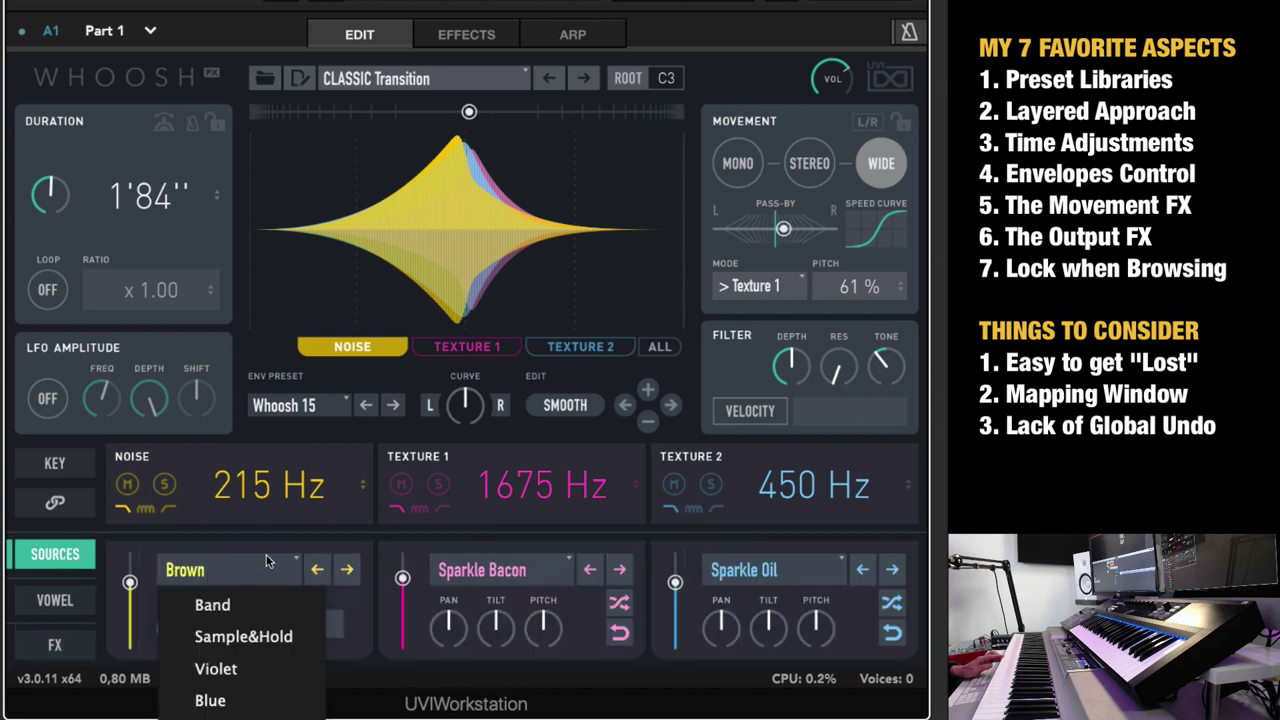
click(250, 576)
click(247, 578)
click(247, 578)
click(482, 570)
click(745, 570)
click(752, 572)
mouse_move(518, 627)
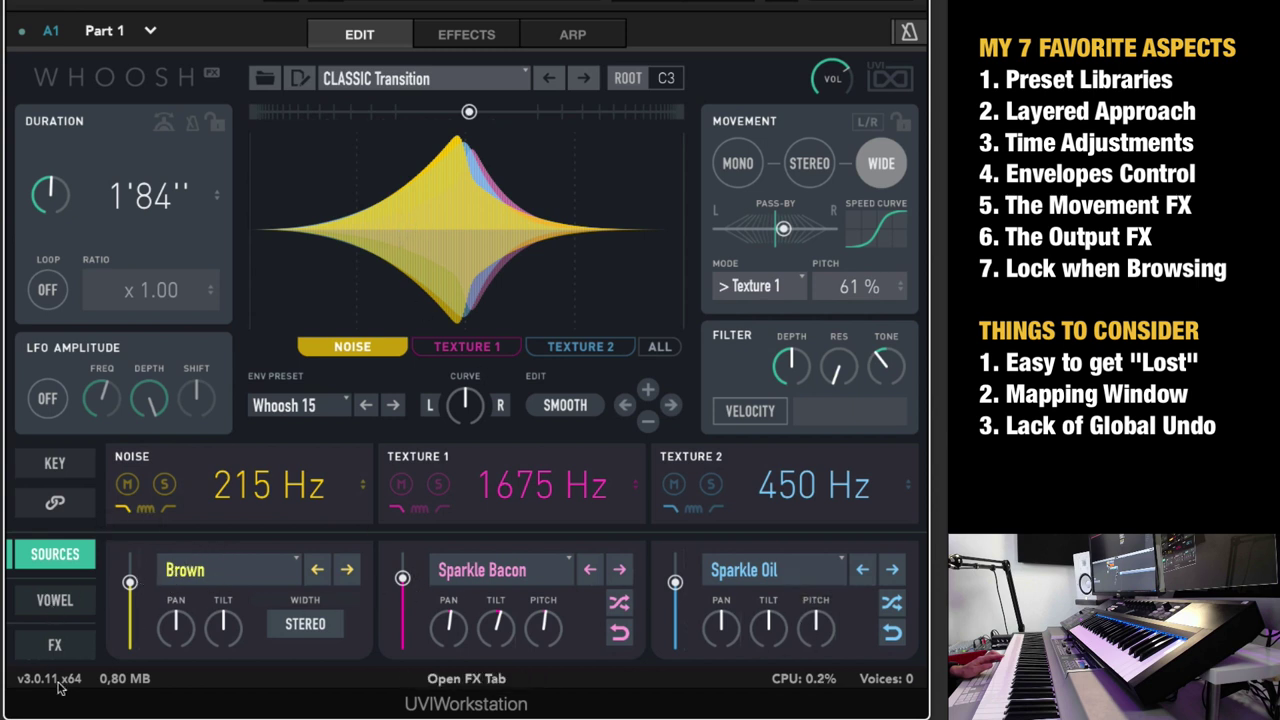
- Apply the vowel filter to Noise and Texture 2 and draw a rounded hump envelope
click(70, 608)
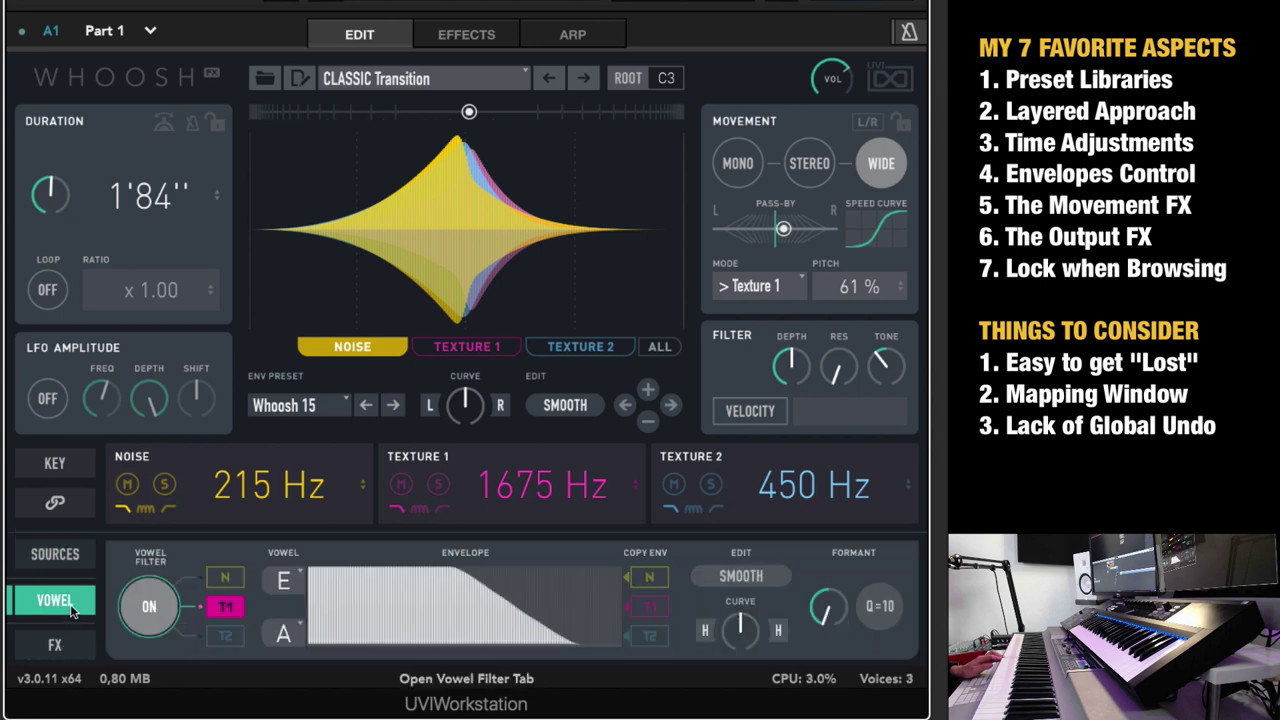
click(151, 630)
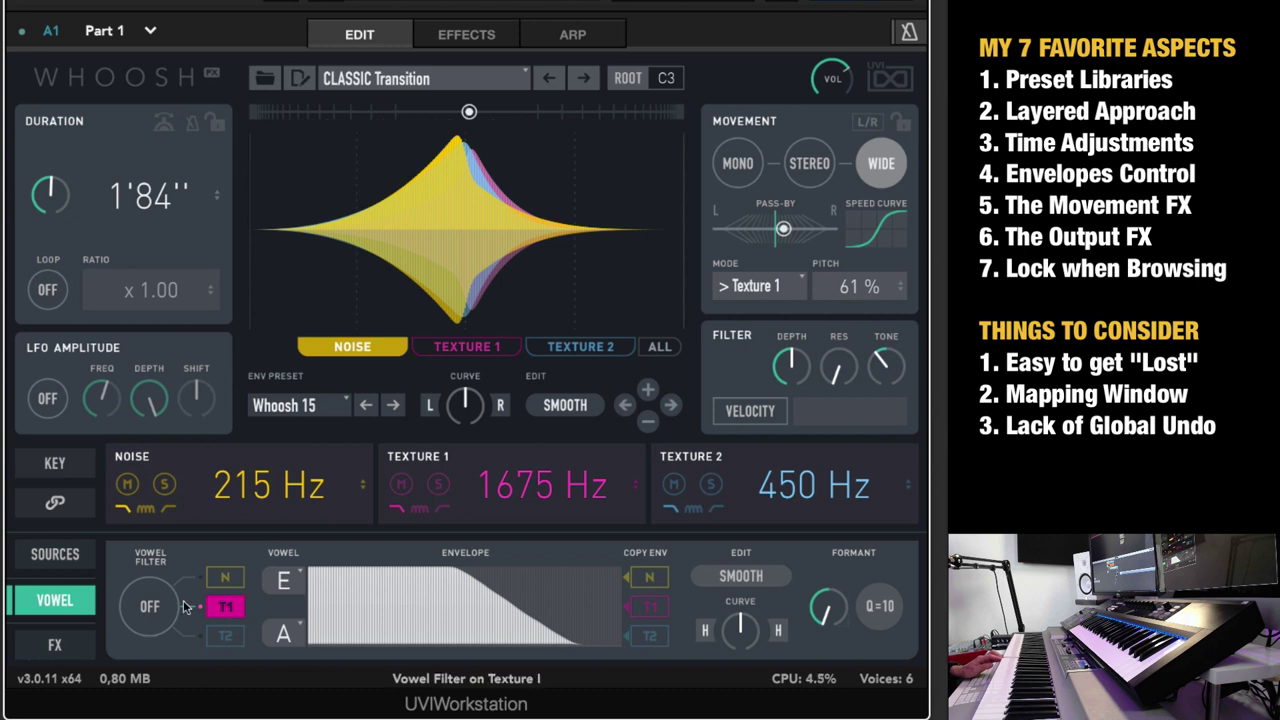
click(225, 577)
click(226, 636)
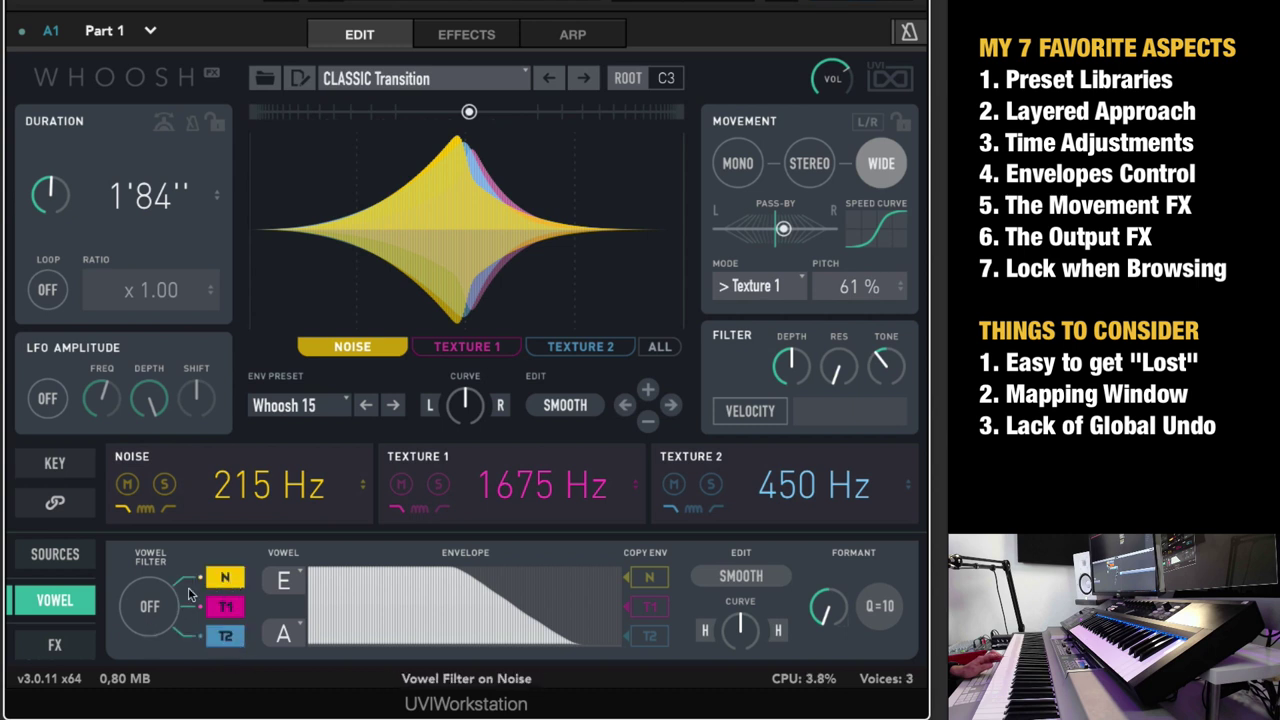
click(142, 612)
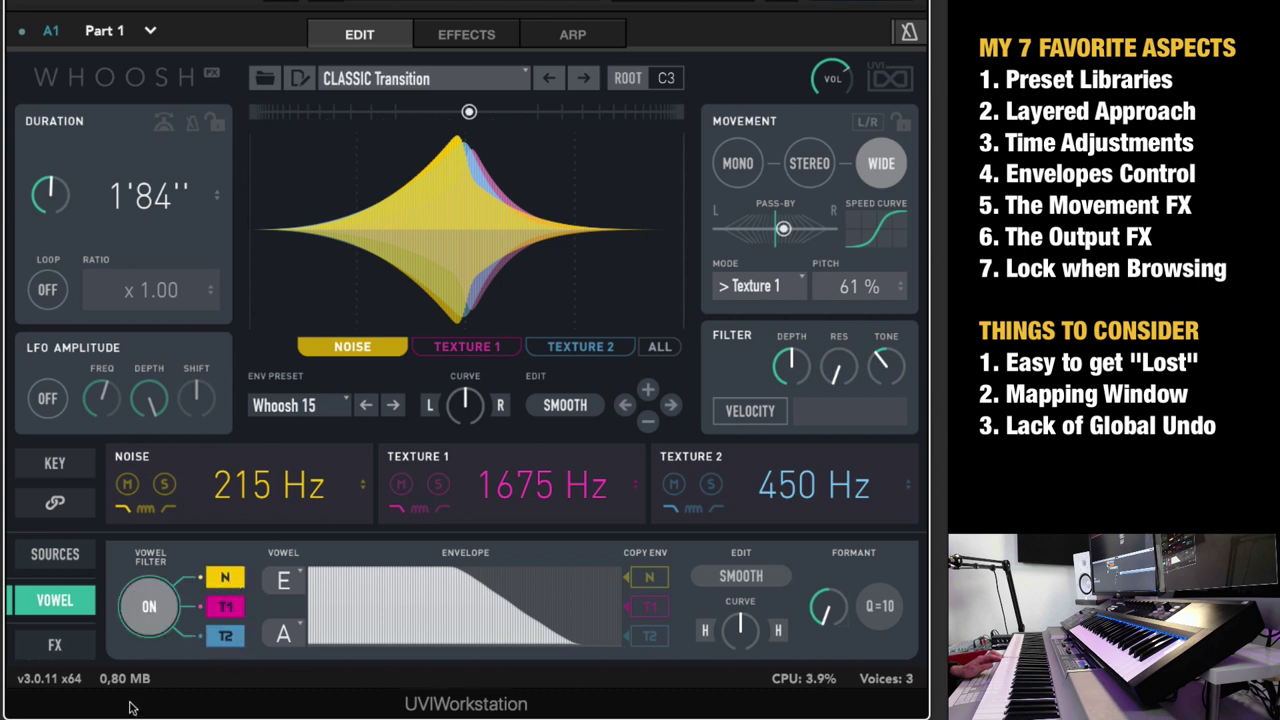
mouse_move(313, 618)
mouse_down()
mouse_move(346, 588)
mouse_move(520, 608)
mouse_move(426, 591)
mouse_move(308, 626)
mouse_up()
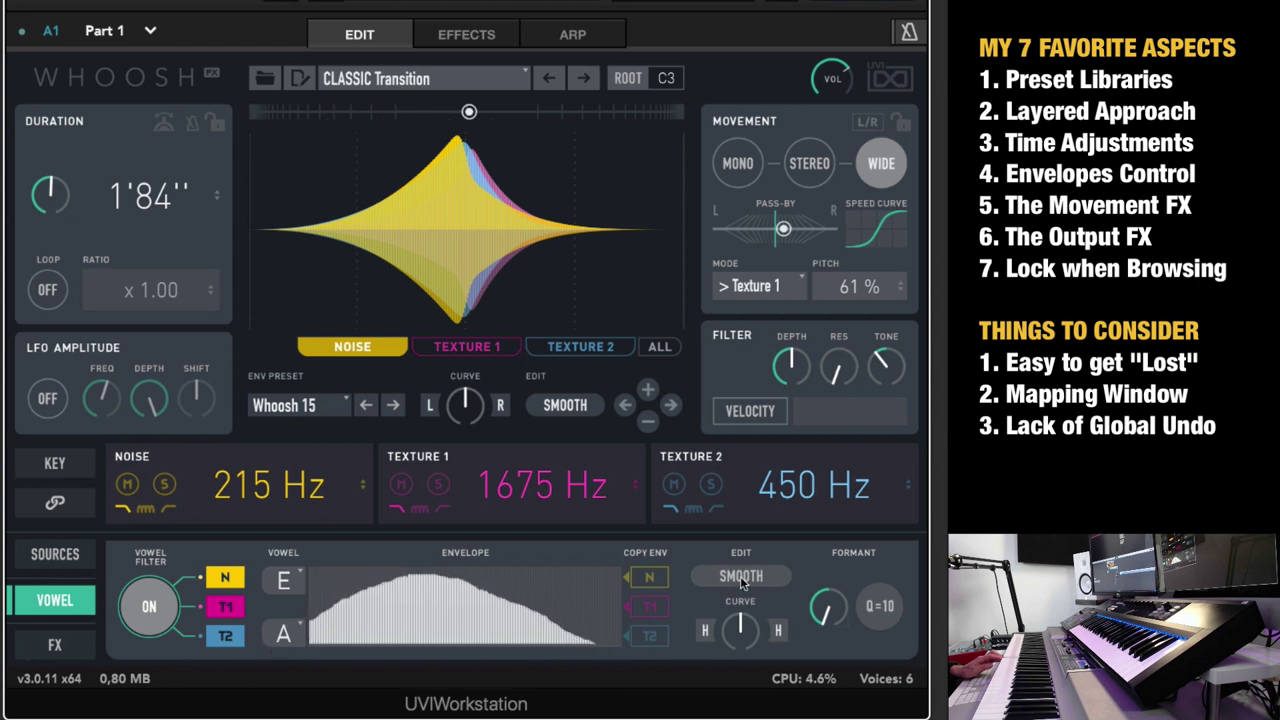
- Set vowels A to O, sharpen the envelope peak, switch the filter off, and show FX
click(283, 580)
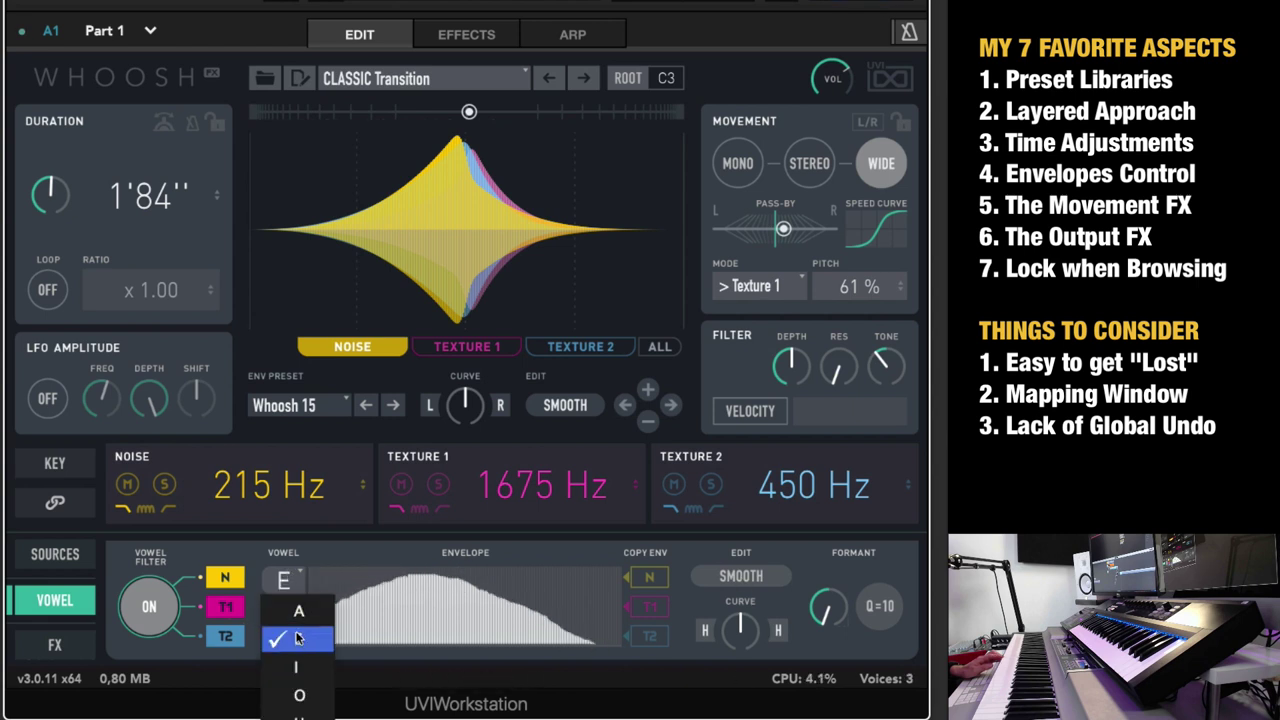
click(298, 608)
click(283, 632)
click(295, 716)
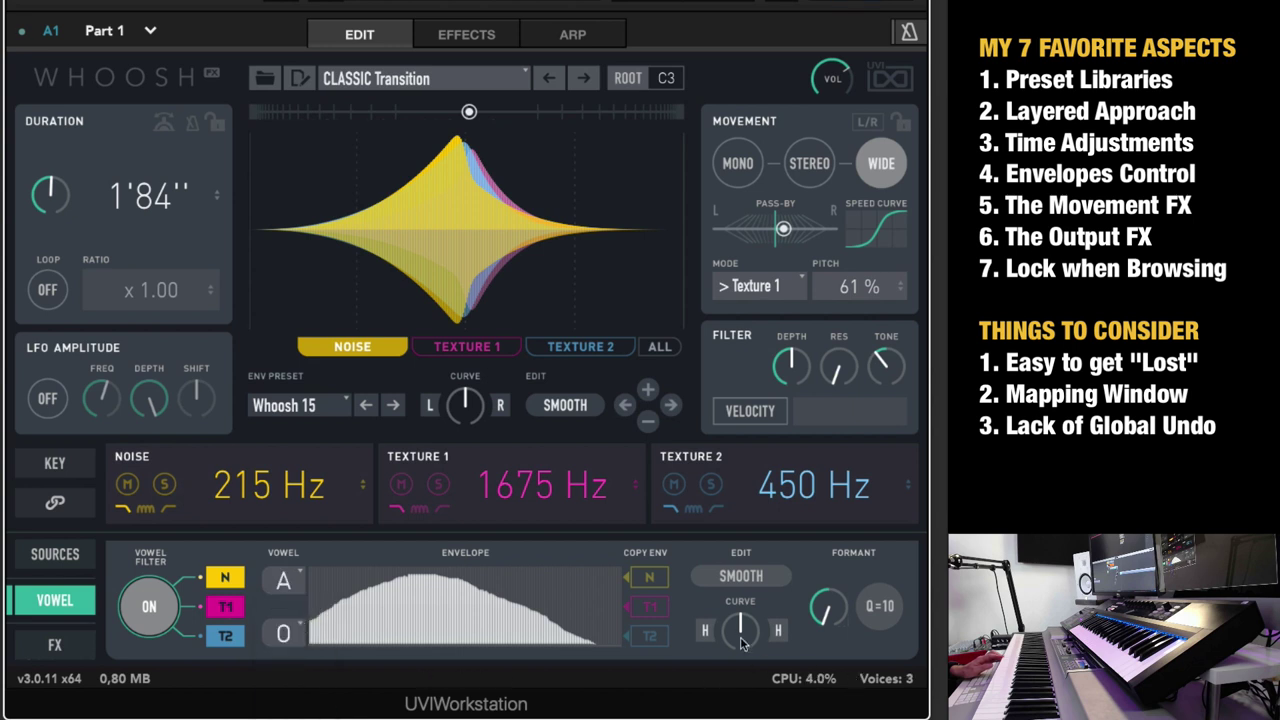
drag(740, 628, 746, 675)
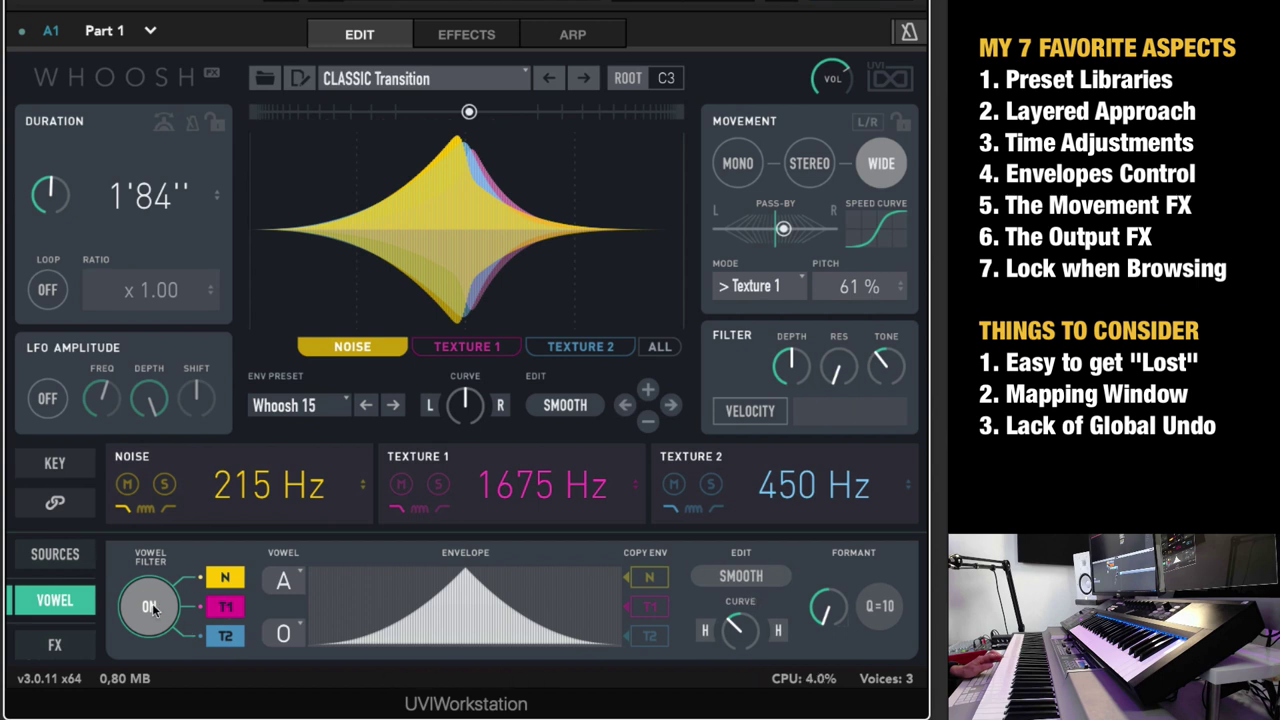
click(150, 600)
click(55, 646)
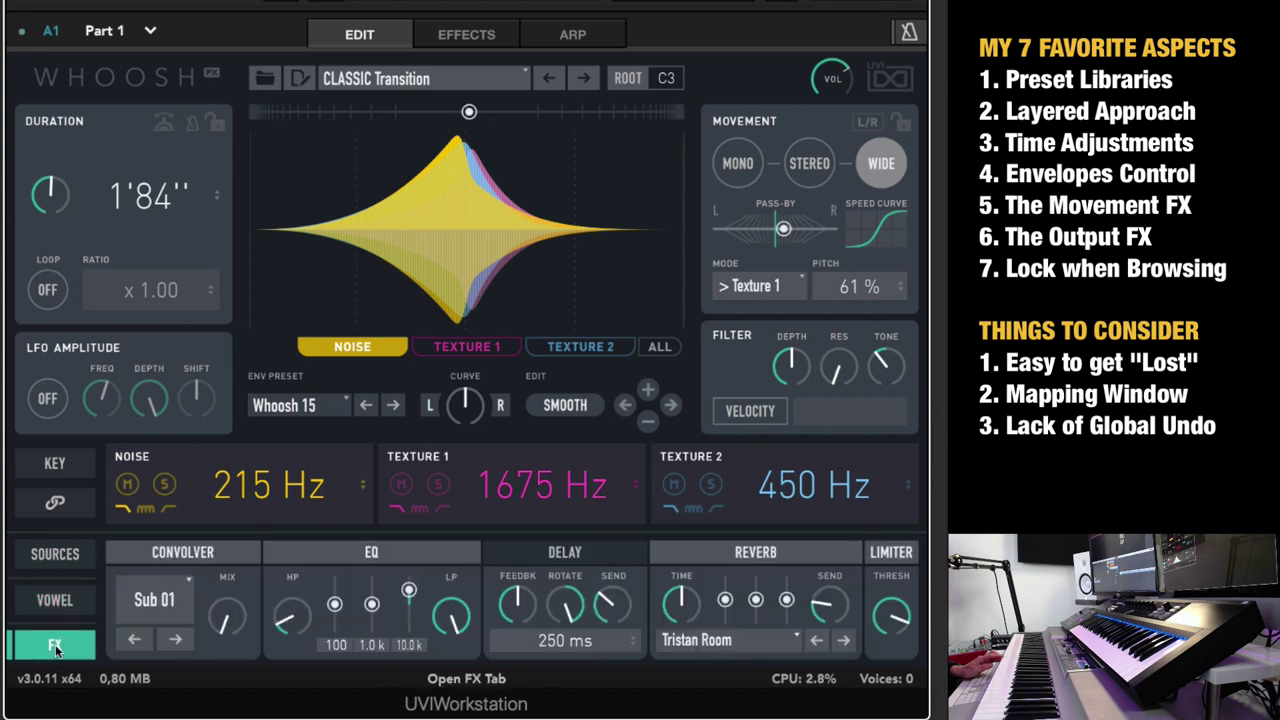
- Load the Brass 07 impulse into the convolver and raise its mix to about 75%
click(175, 603)
mouse_move(222, 709)
mouse_move(210, 645)
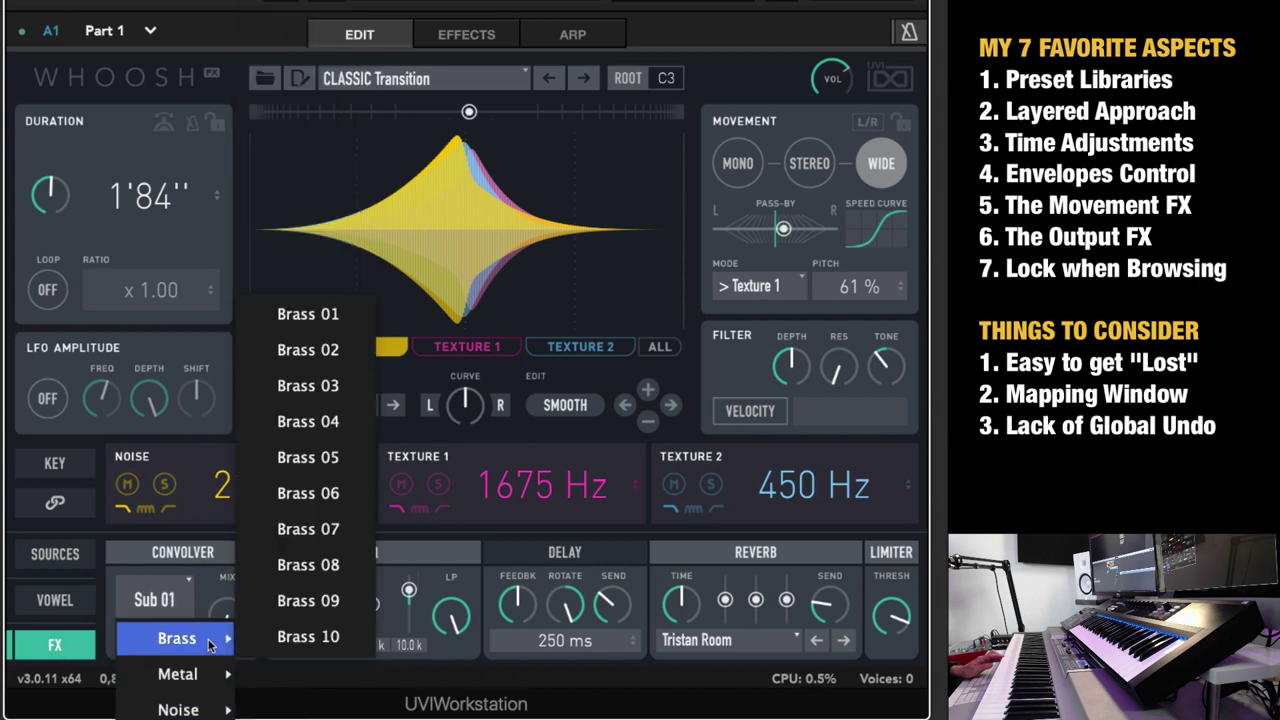
click(340, 530)
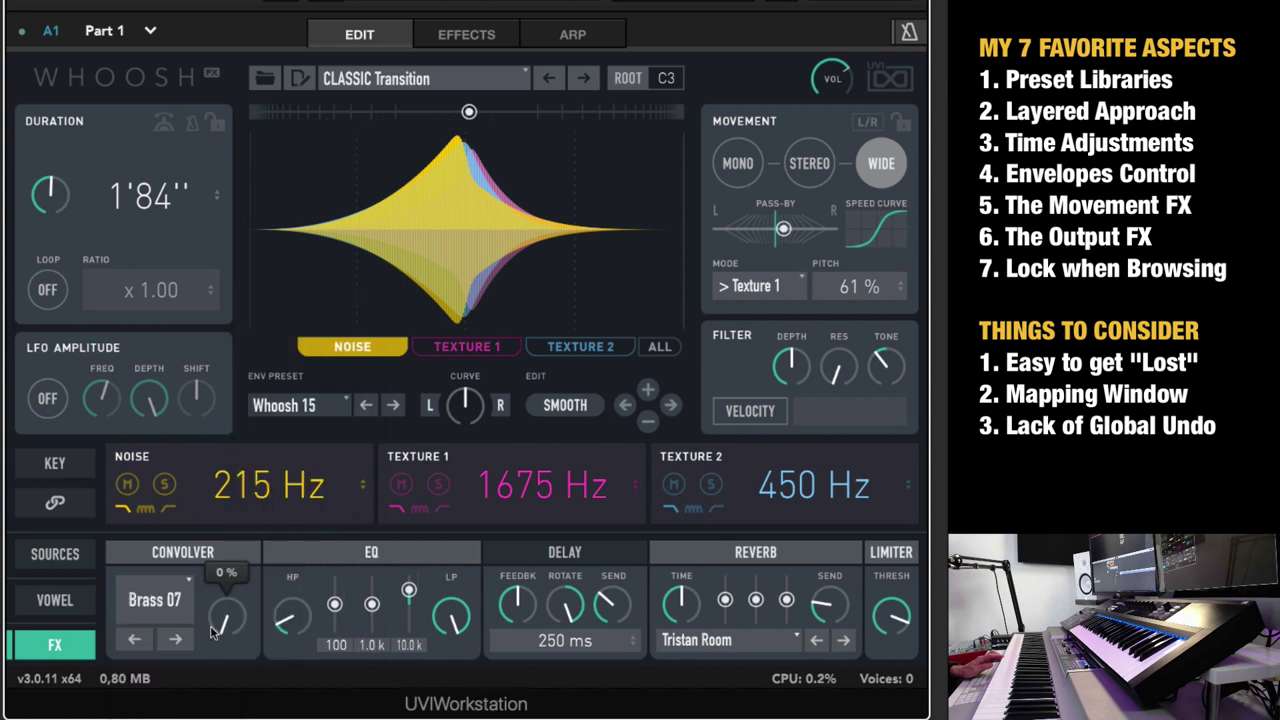
mouse_move(218, 628)
drag(221, 612, 237, 378)
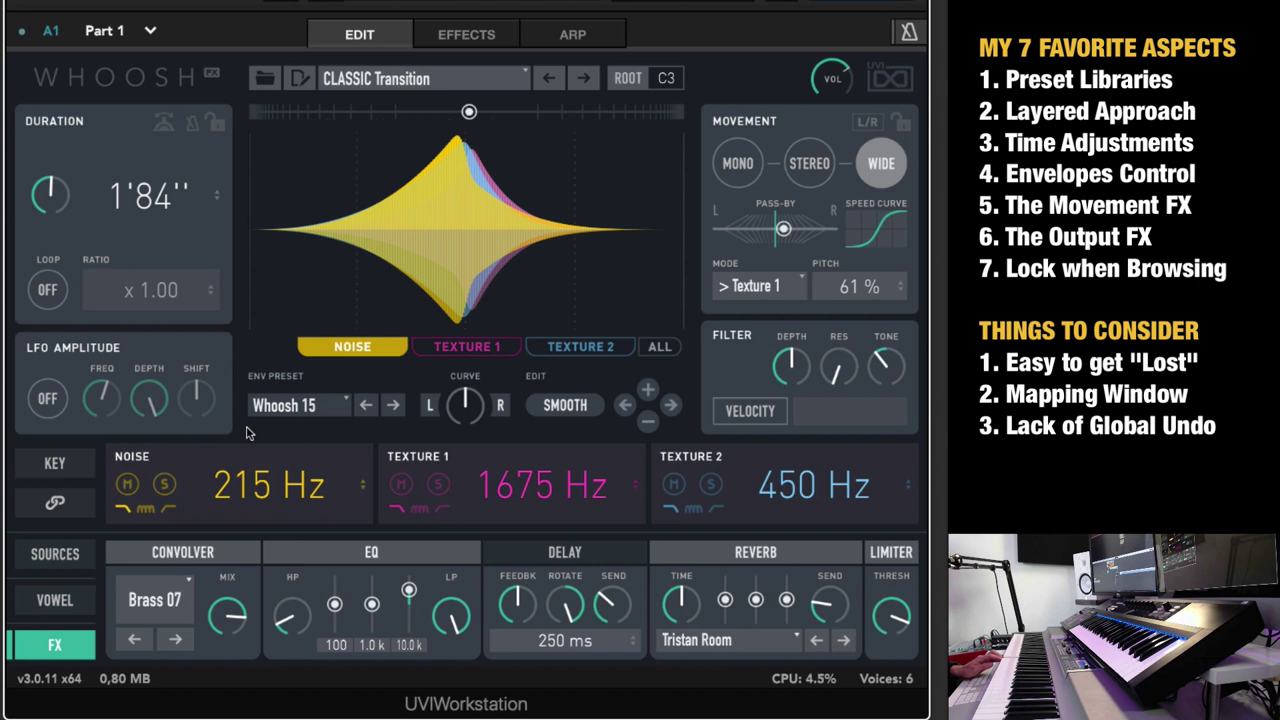
- Swap the convolver impulse to Metal > Metal 25 and lower the mix to about 30%
click(172, 604)
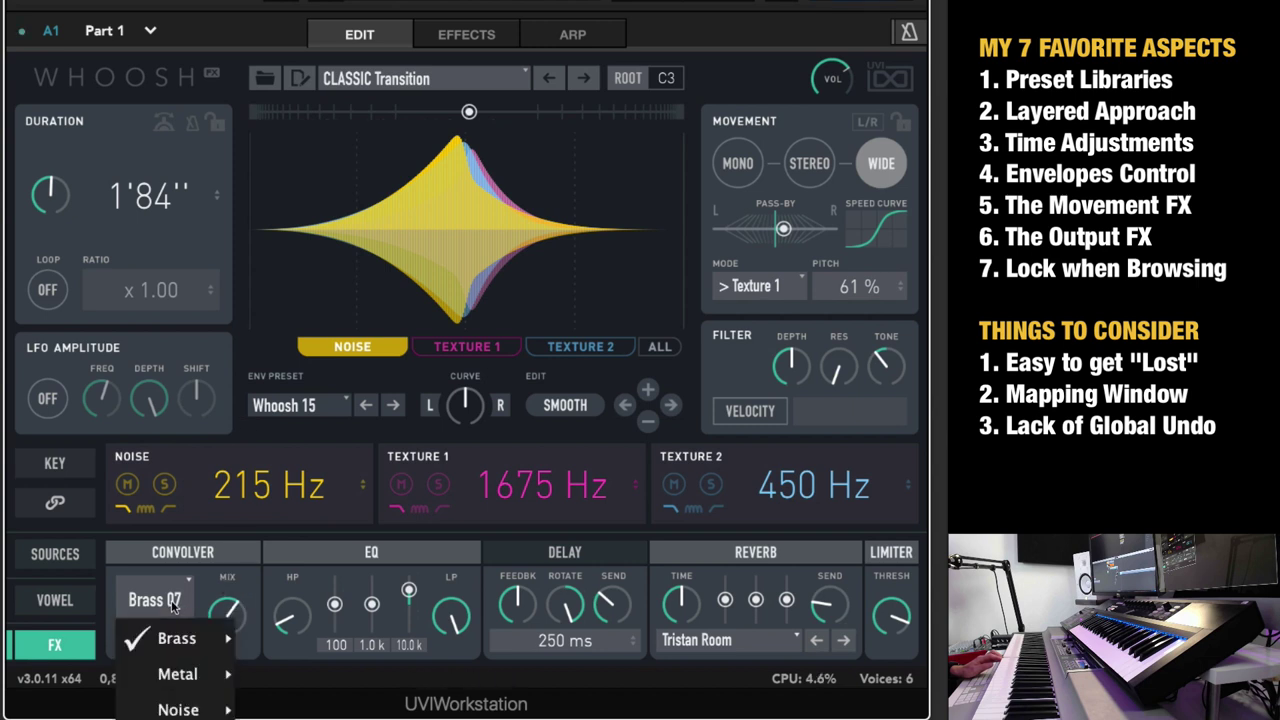
mouse_move(180, 674)
click(303, 655)
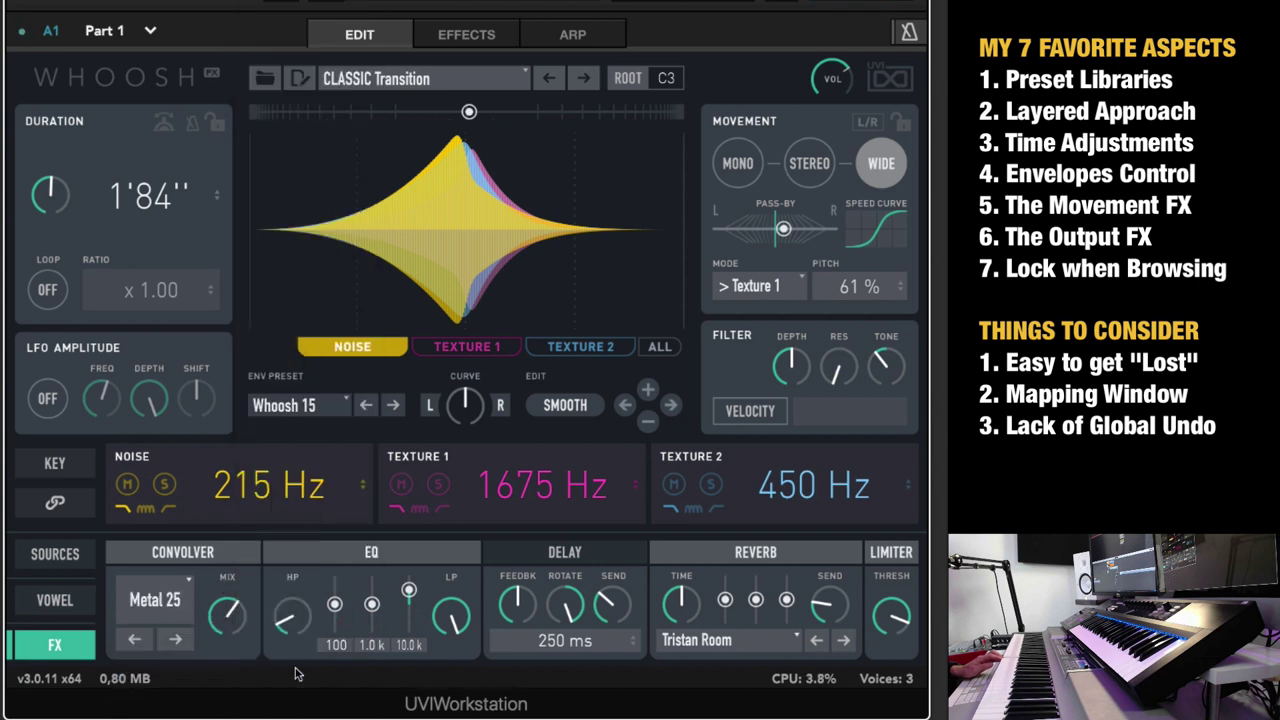
drag(227, 612, 229, 660)
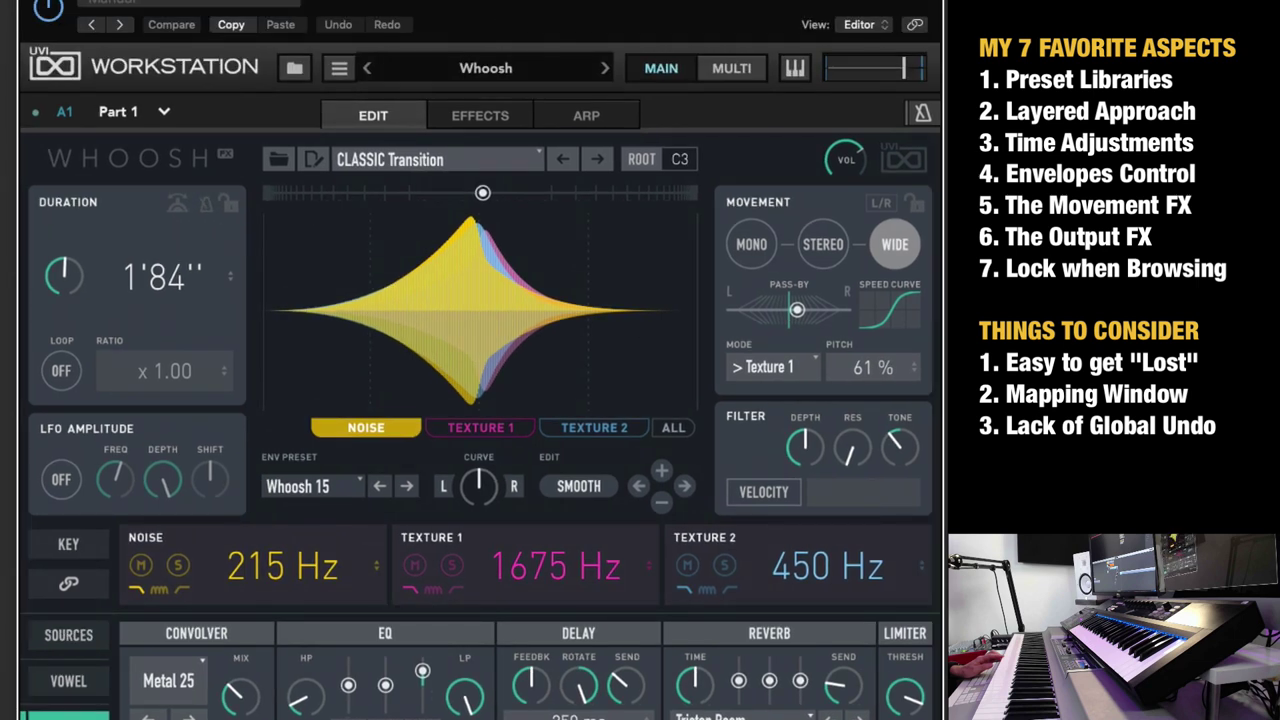
- Sync the duration to host tempo at 1/1 and lock it against preset changes
click(205, 206)
mouse_move(67, 276)
mouse_down()
mouse_move(71, 255)
mouse_move(74, 268)
mouse_up()
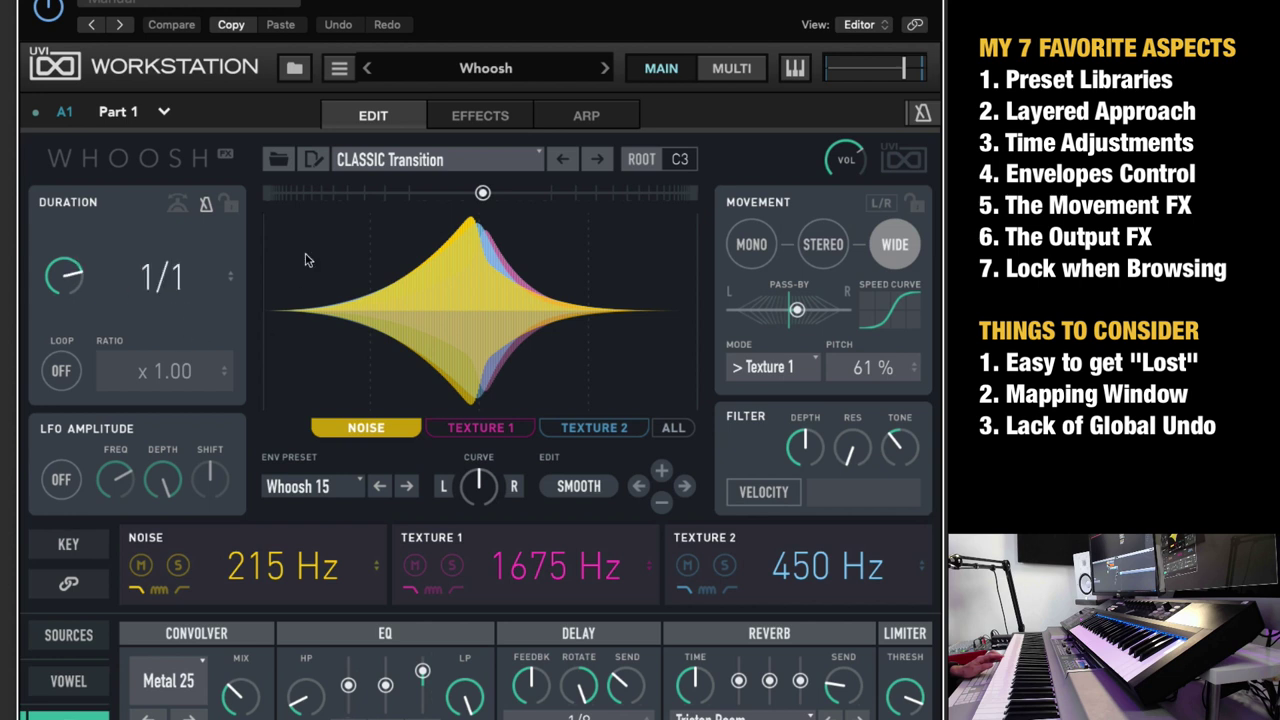
click(230, 210)
- Set Movement Mode to Doppler and lock the movement settings
click(770, 367)
click(768, 398)
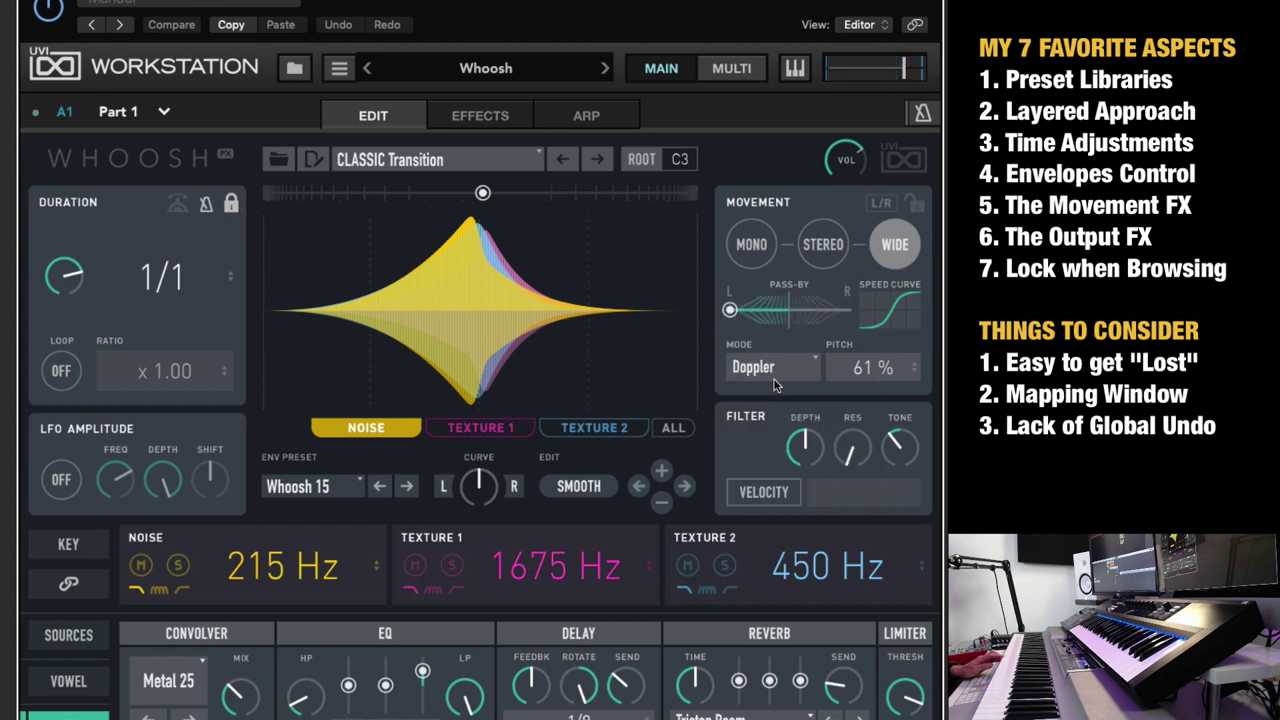
click(917, 204)
- Load the 02 - Cinematic > Monumental Storm preset from the preset list
click(403, 160)
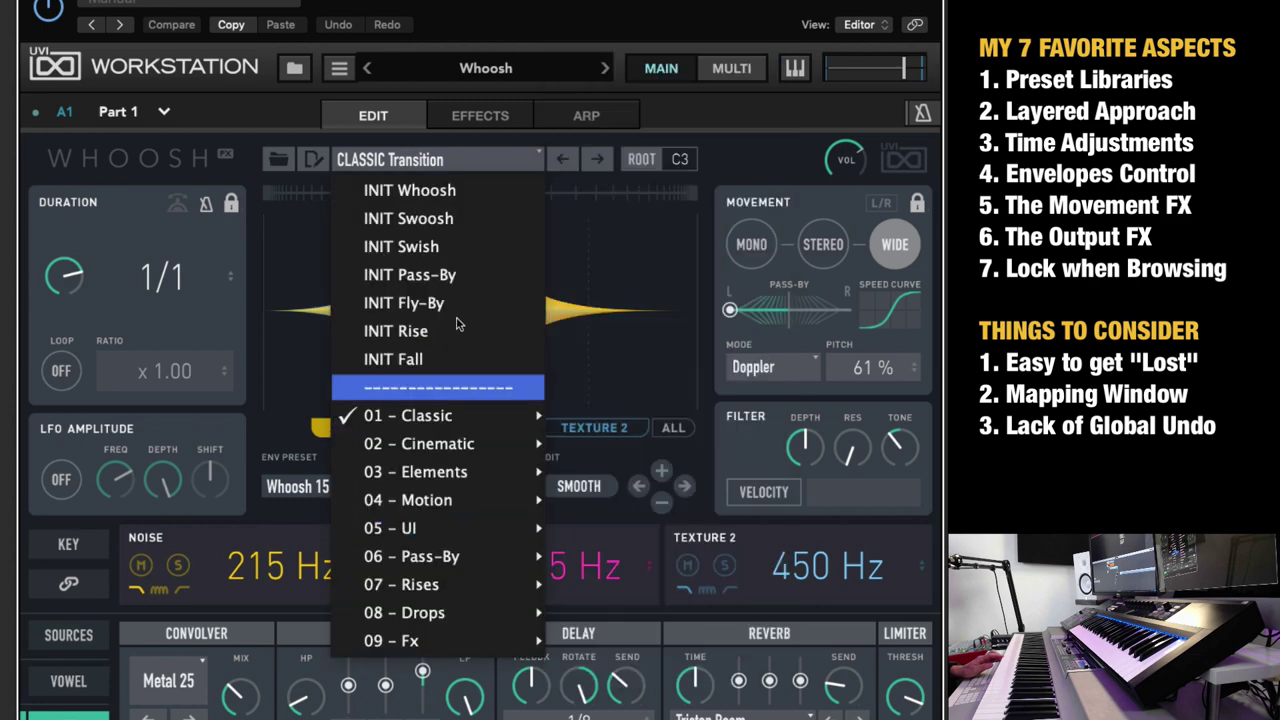
mouse_move(440, 444)
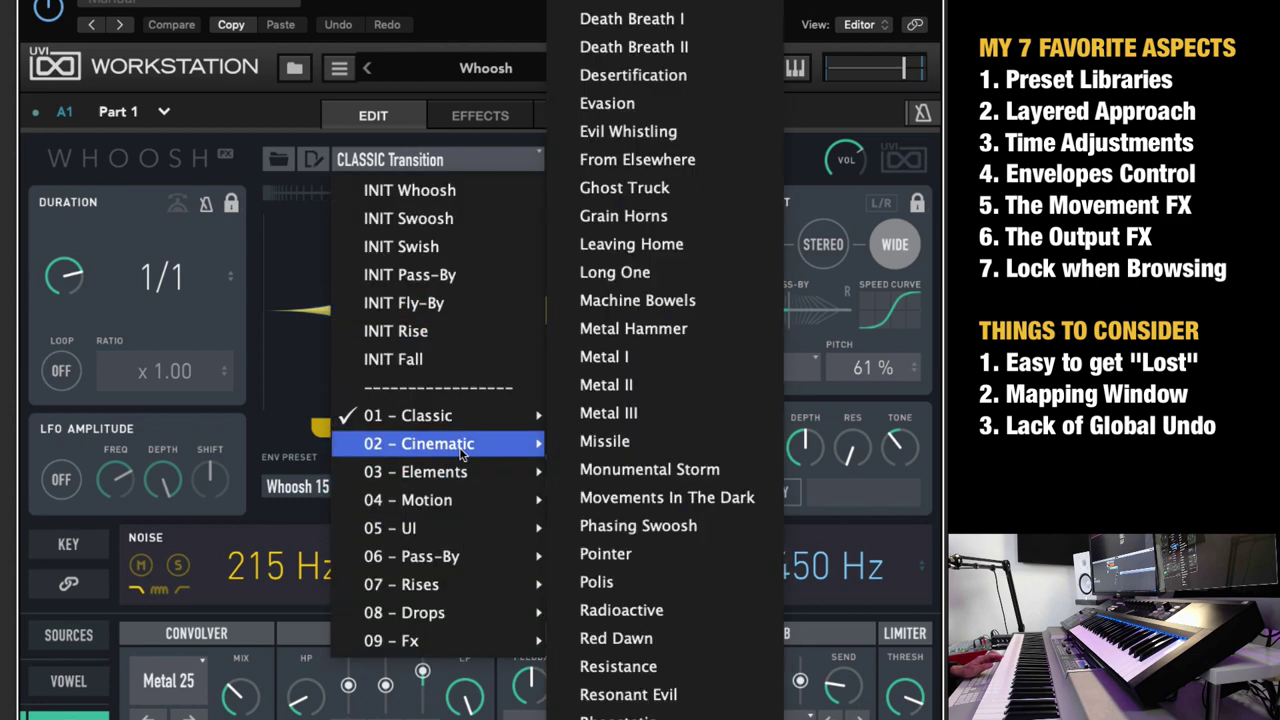
click(670, 466)
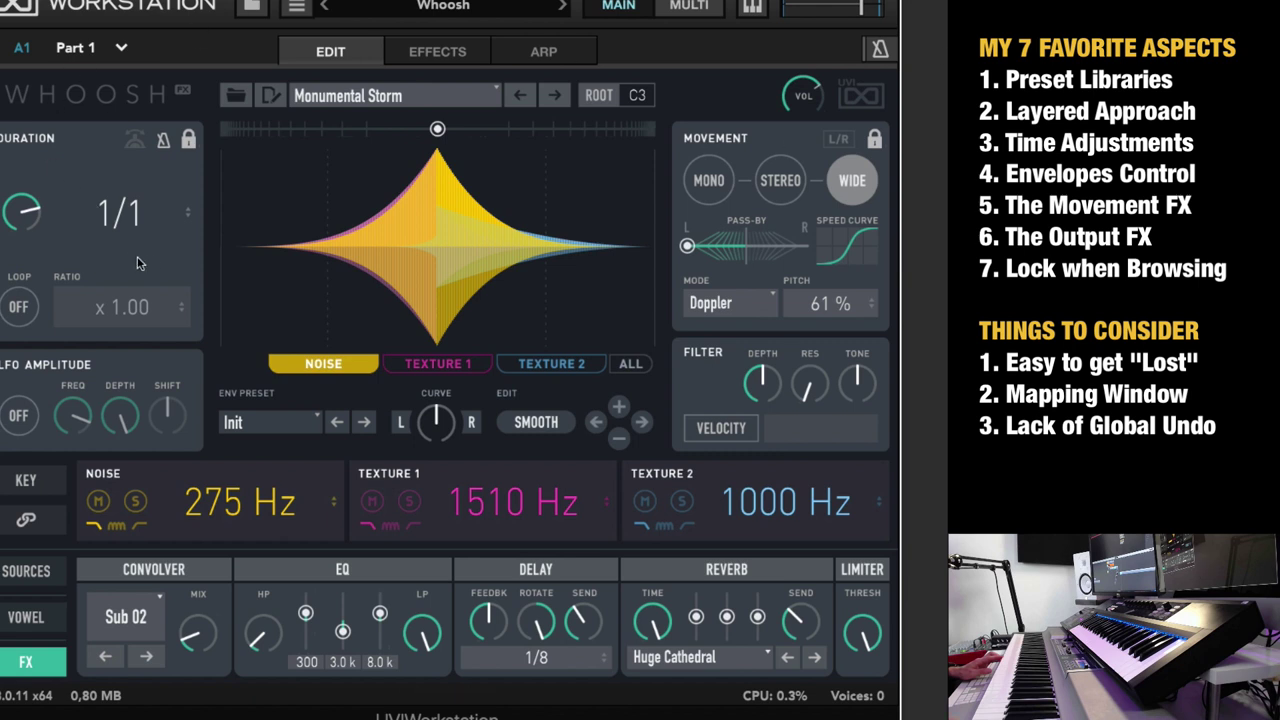
- Scroll the layer cutoff values to Noise 174 Hz, Texture 1 5947 Hz, Texture 2 1003 Hz
mouse_move(382, 628)
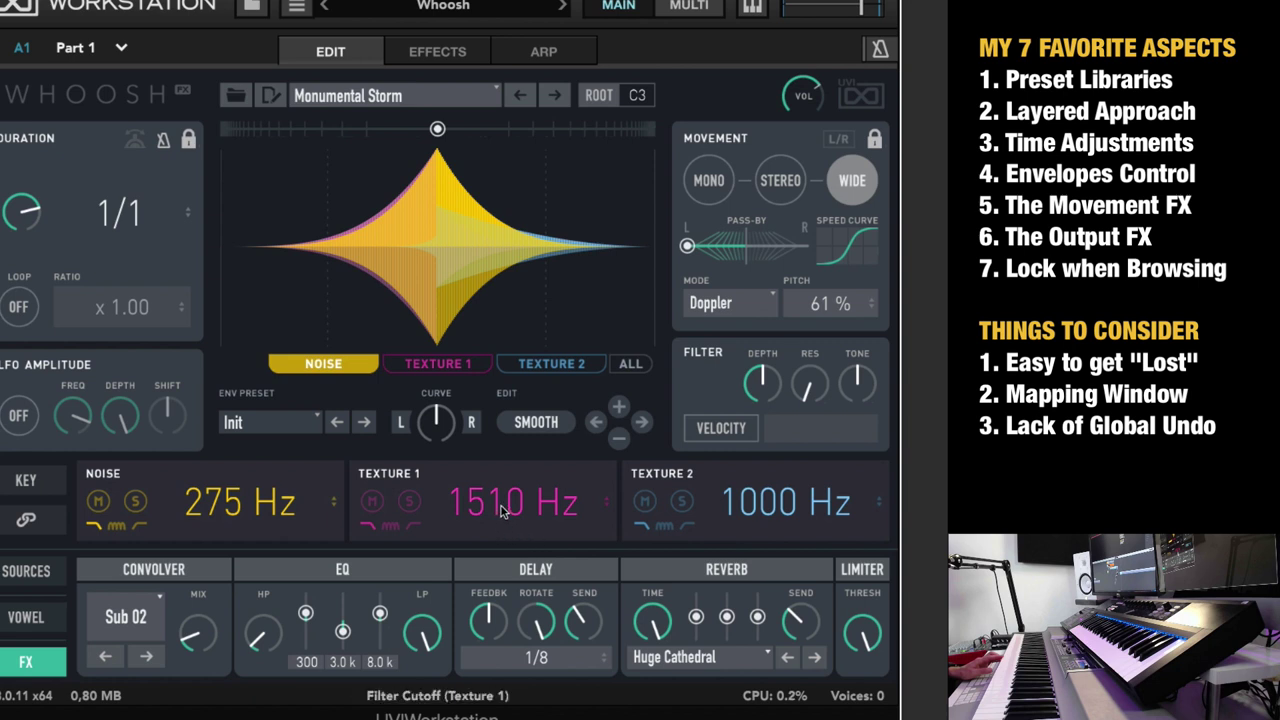
scroll(505, 512, up, 10)
scroll(510, 512, down, 6)
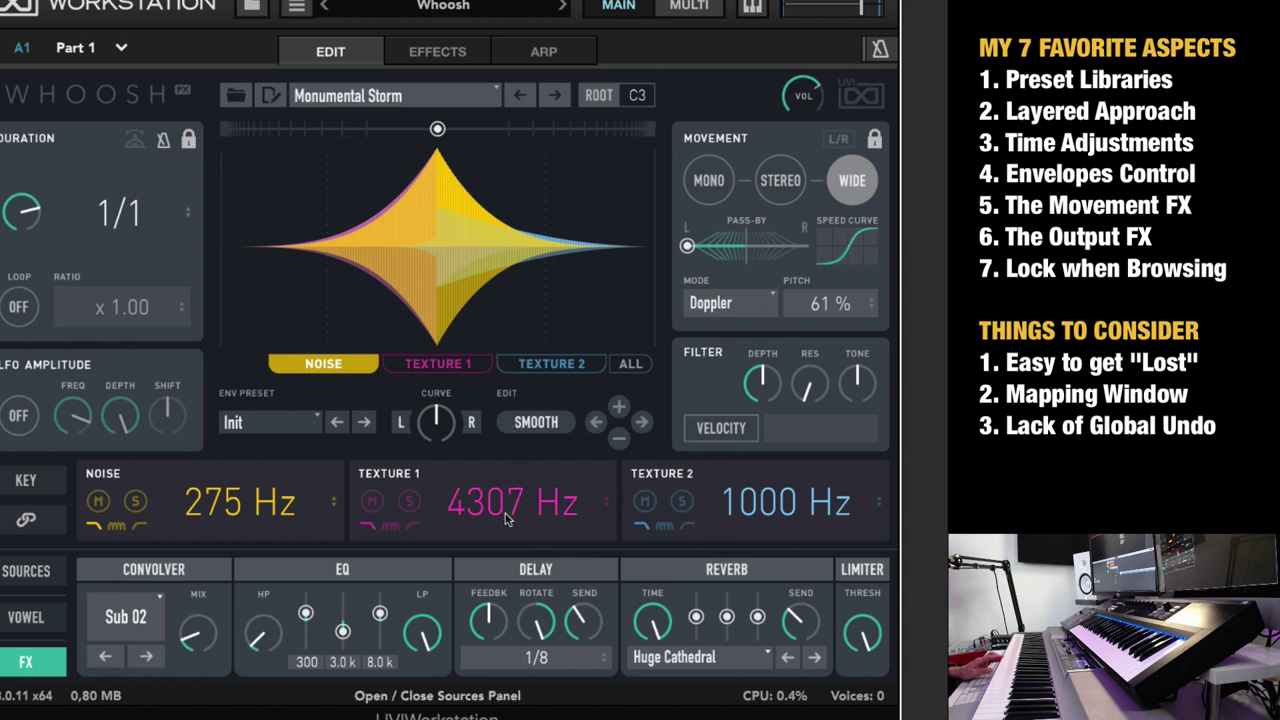
scroll(510, 512, up, 3)
scroll(300, 500, down, 3)
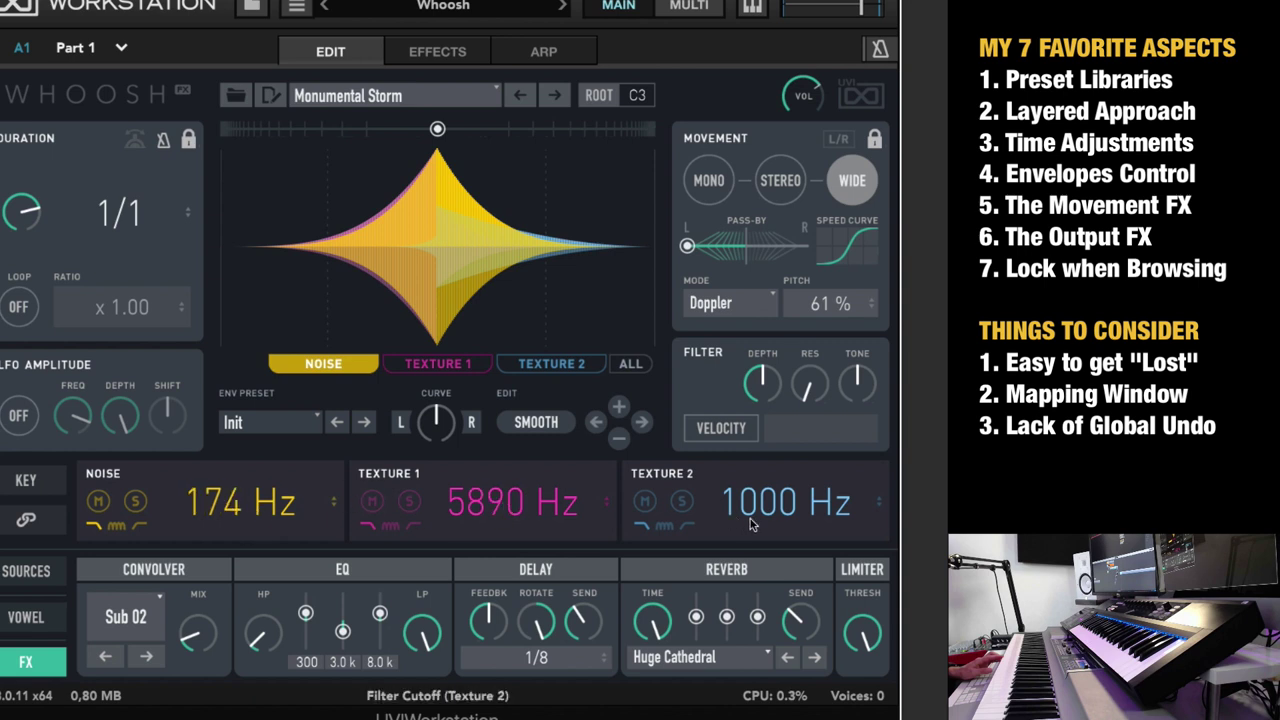
scroll(785, 502, up, 4)
scroll(530, 510, up, 2)
scroll(785, 510, down, 4)
scroll(530, 505, down, 2)
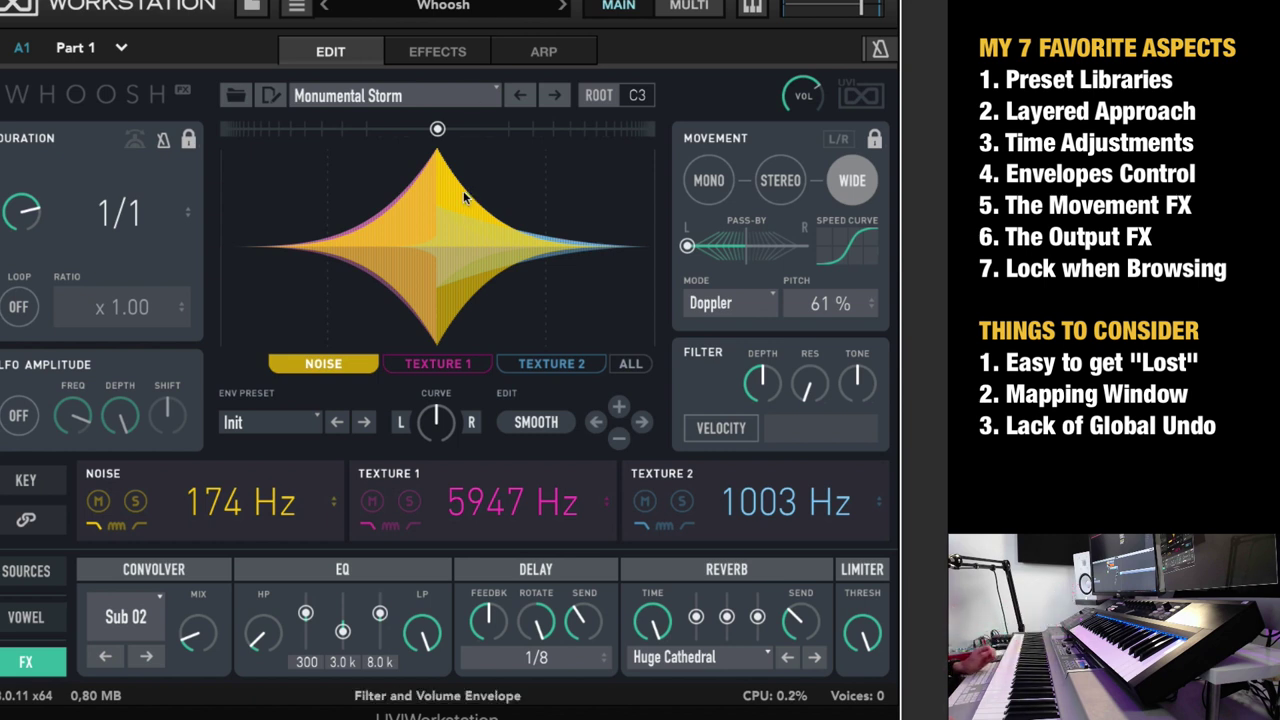
right_click(168, 420)
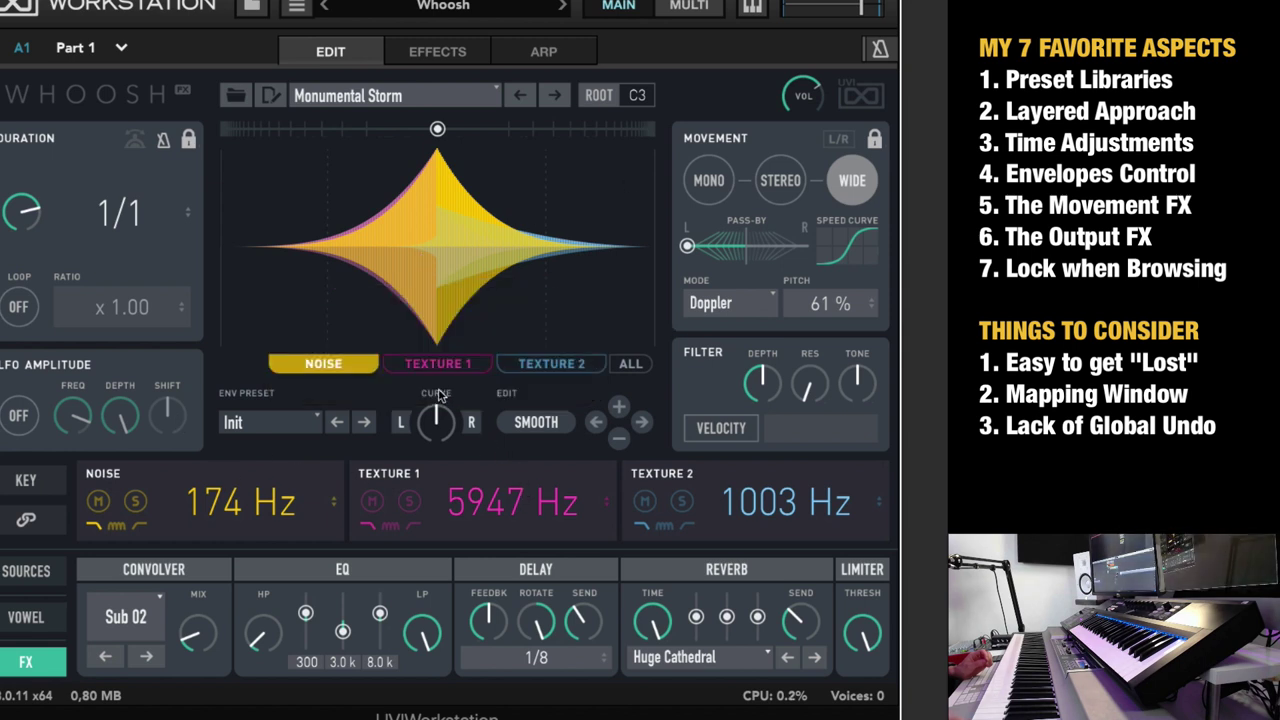
right_click(435, 395)
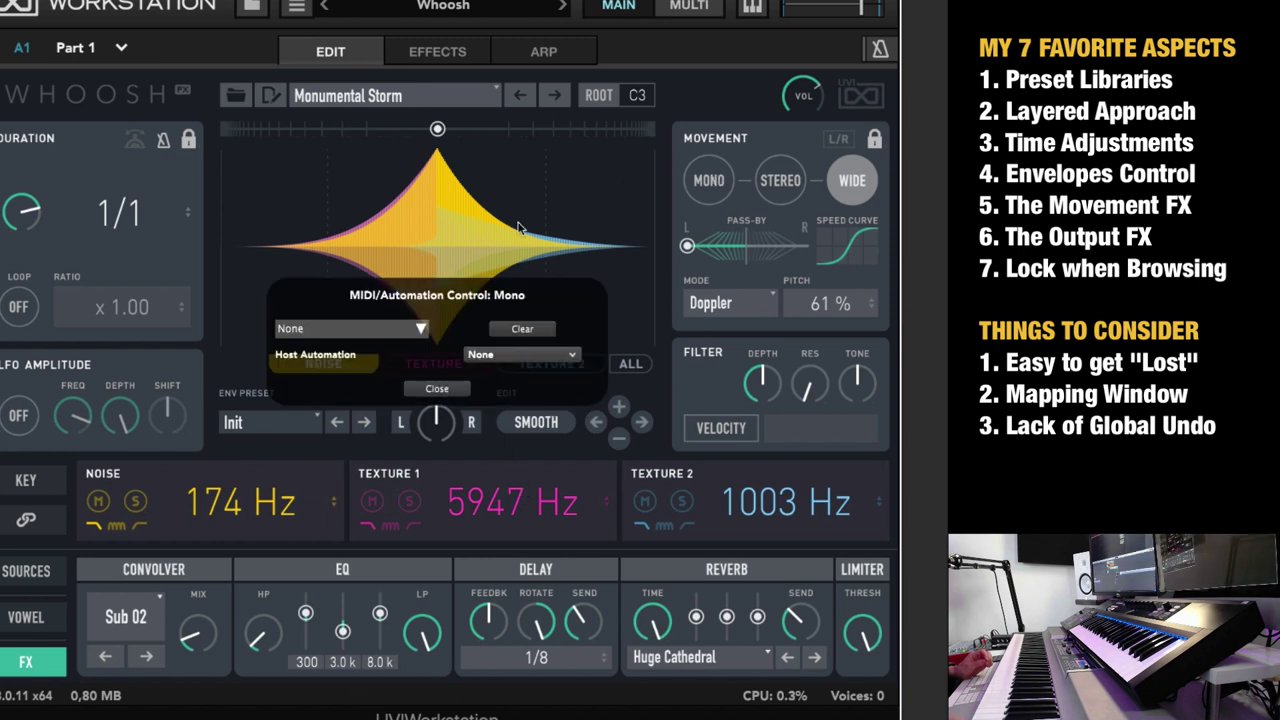
click(444, 392)
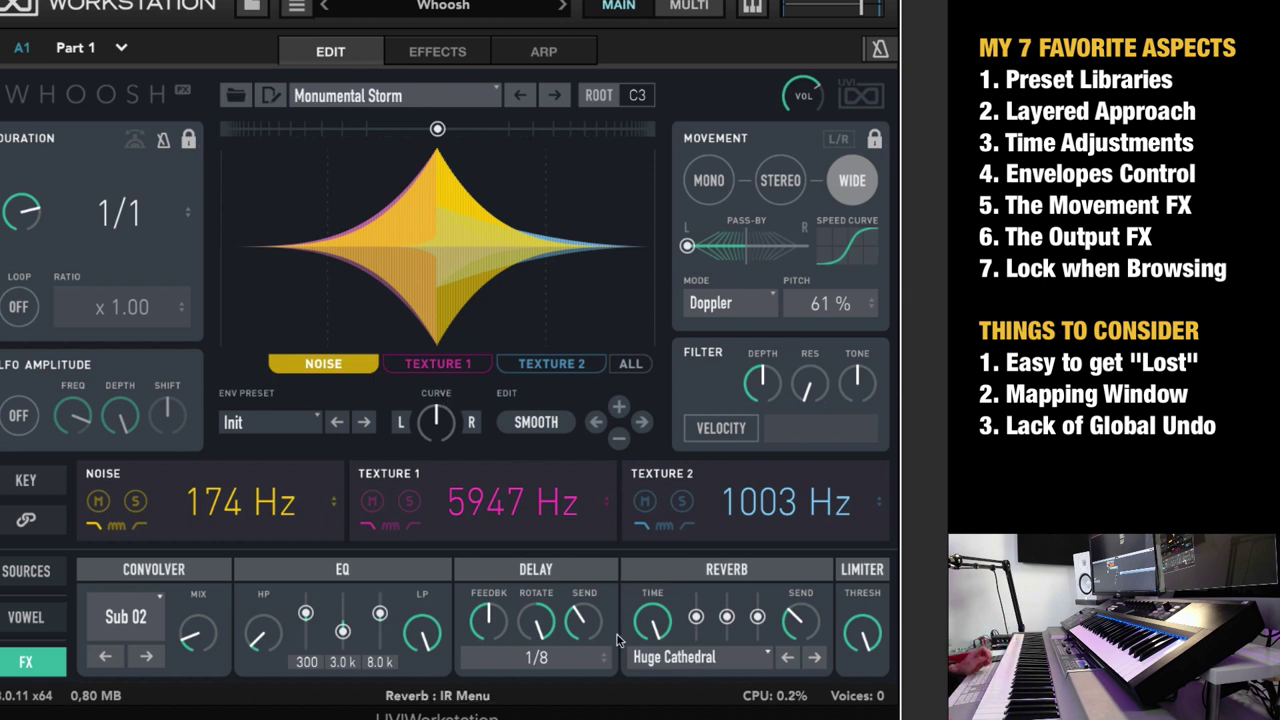
- Check the Vowel filter settings and the effects chain pages
click(24, 618)
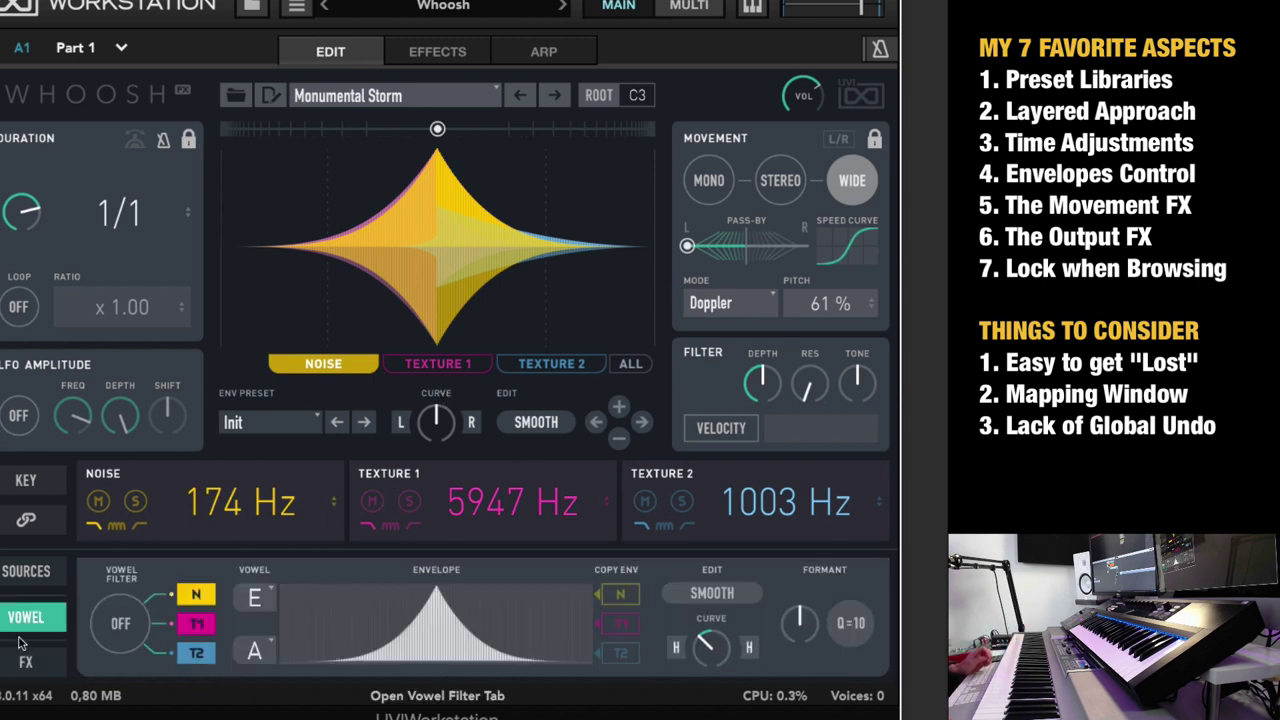
click(24, 658)
click(24, 618)
- Show the layer sources, randomize Texture 2, then revert it to Fire Big 01
click(24, 571)
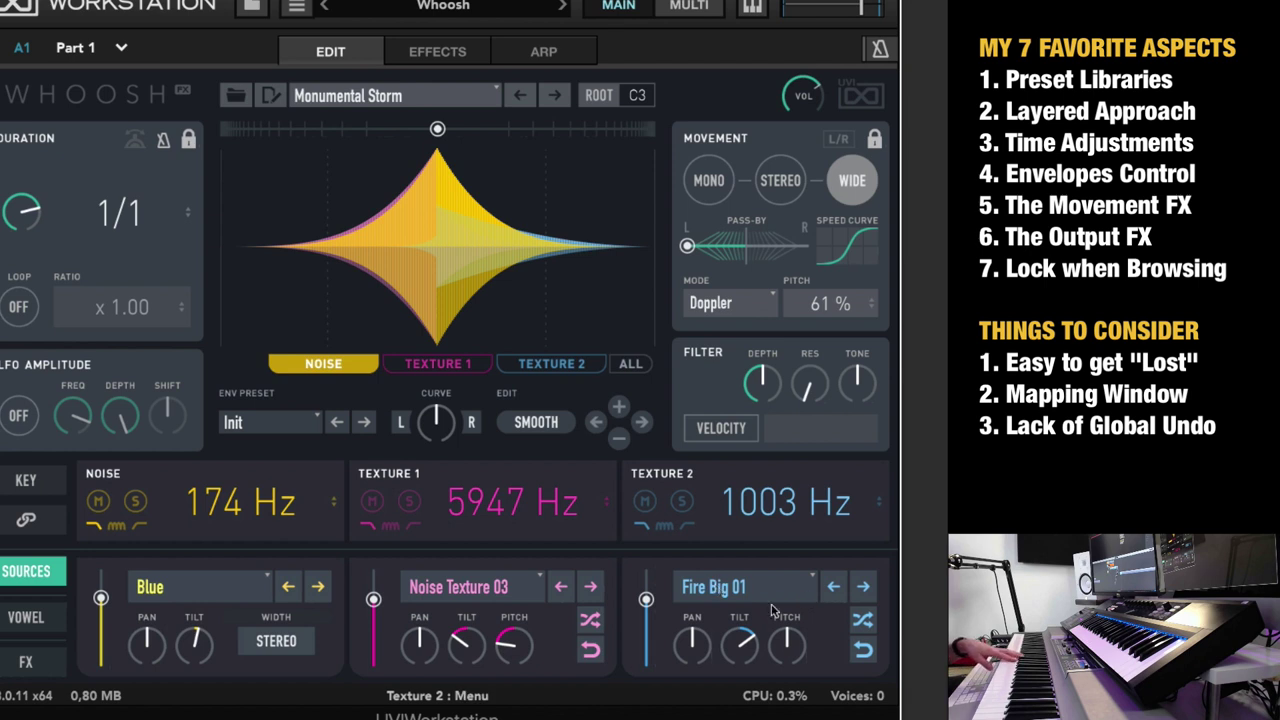
click(862, 620)
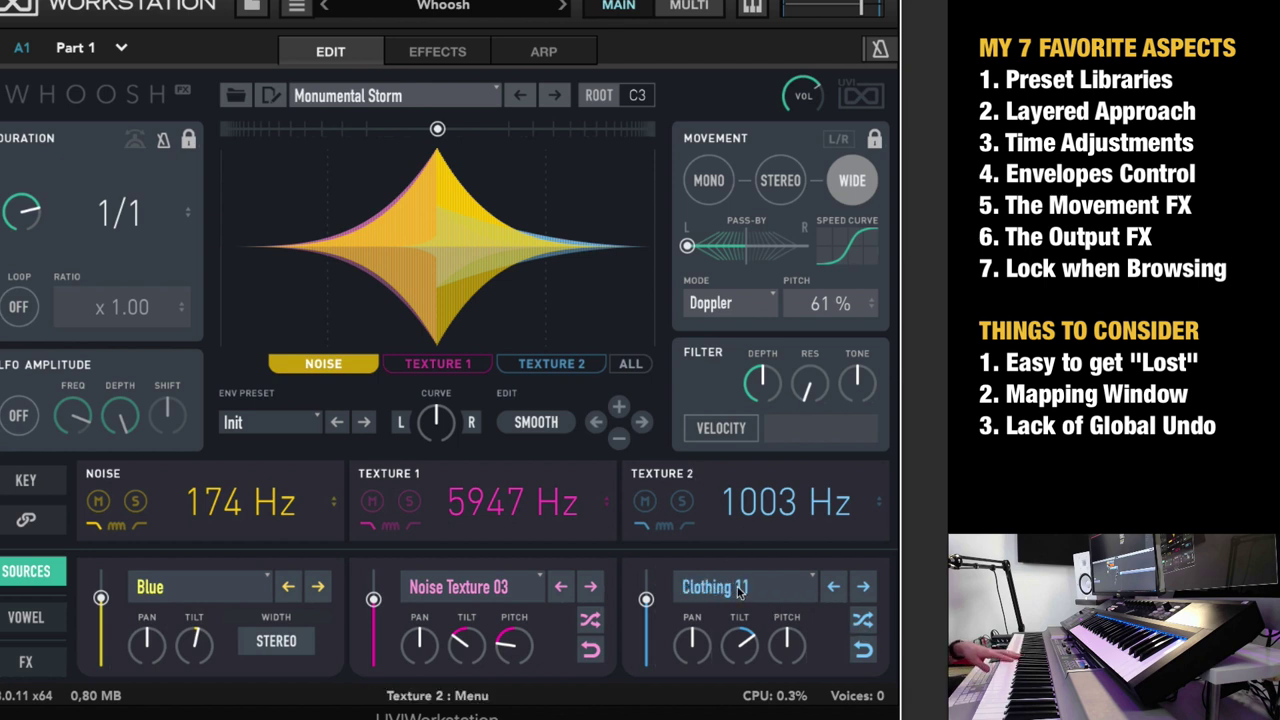
click(864, 652)
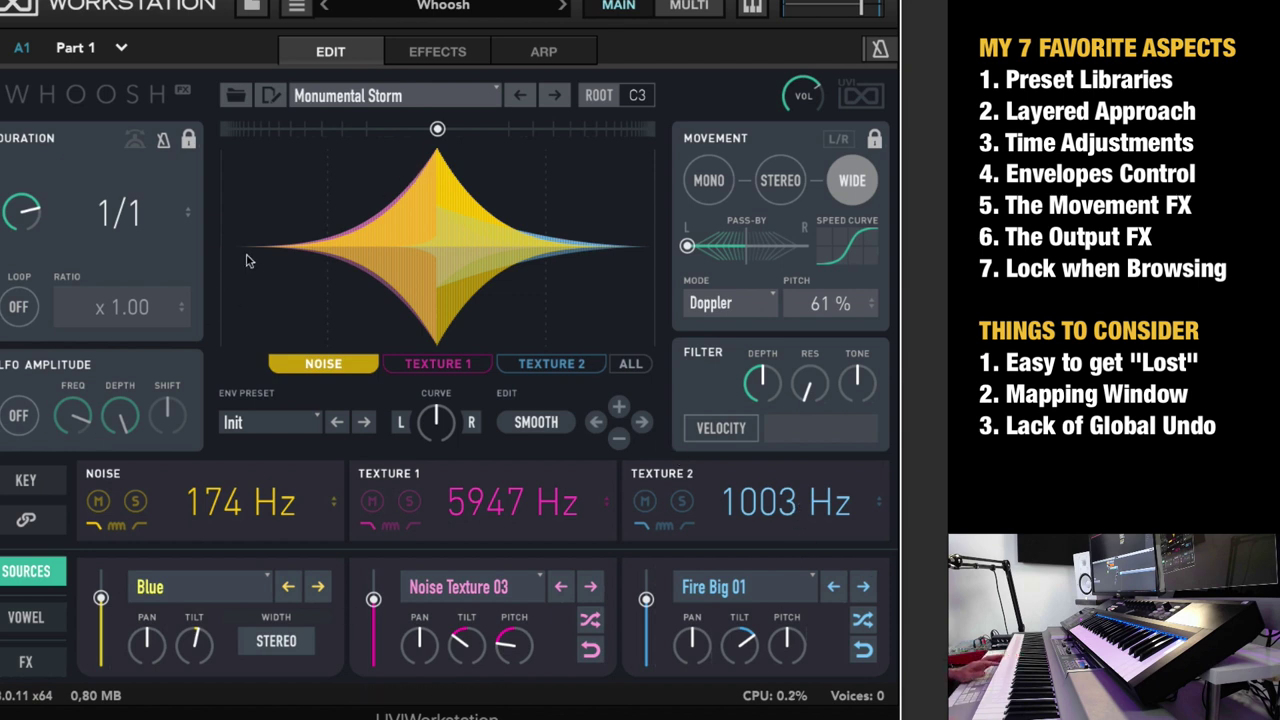
- Draw a freehand Custom envelope across the Noise layer's envelope display
mouse_move(265, 246)
mouse_down()
mouse_move(312, 256)
mouse_move(455, 209)
mouse_move(647, 262)
mouse_up()
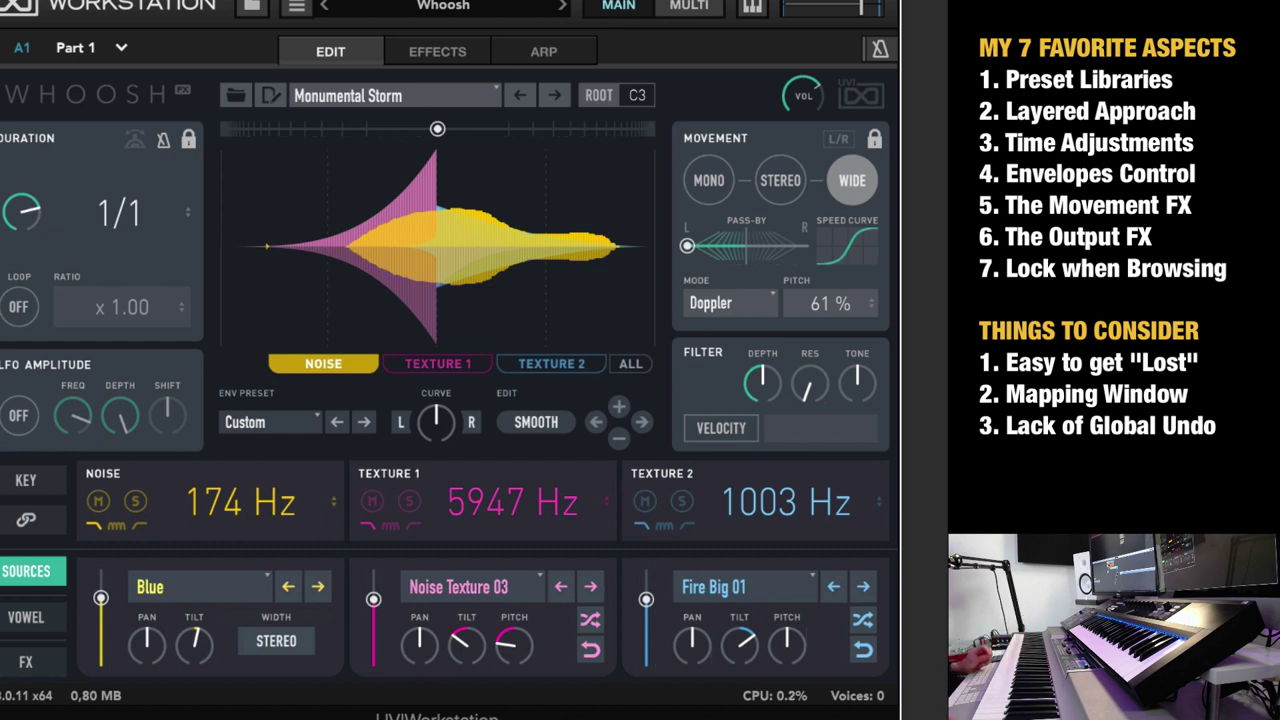
click(381, 97)
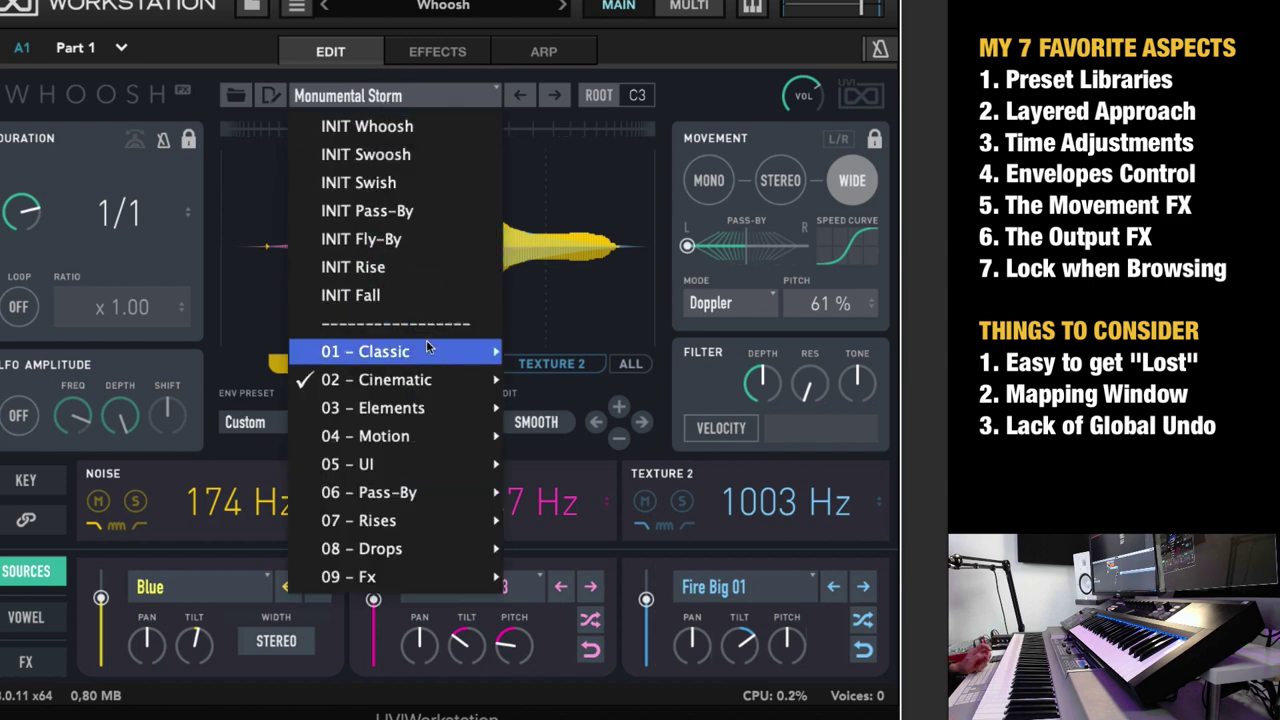
mouse_move(427, 346)
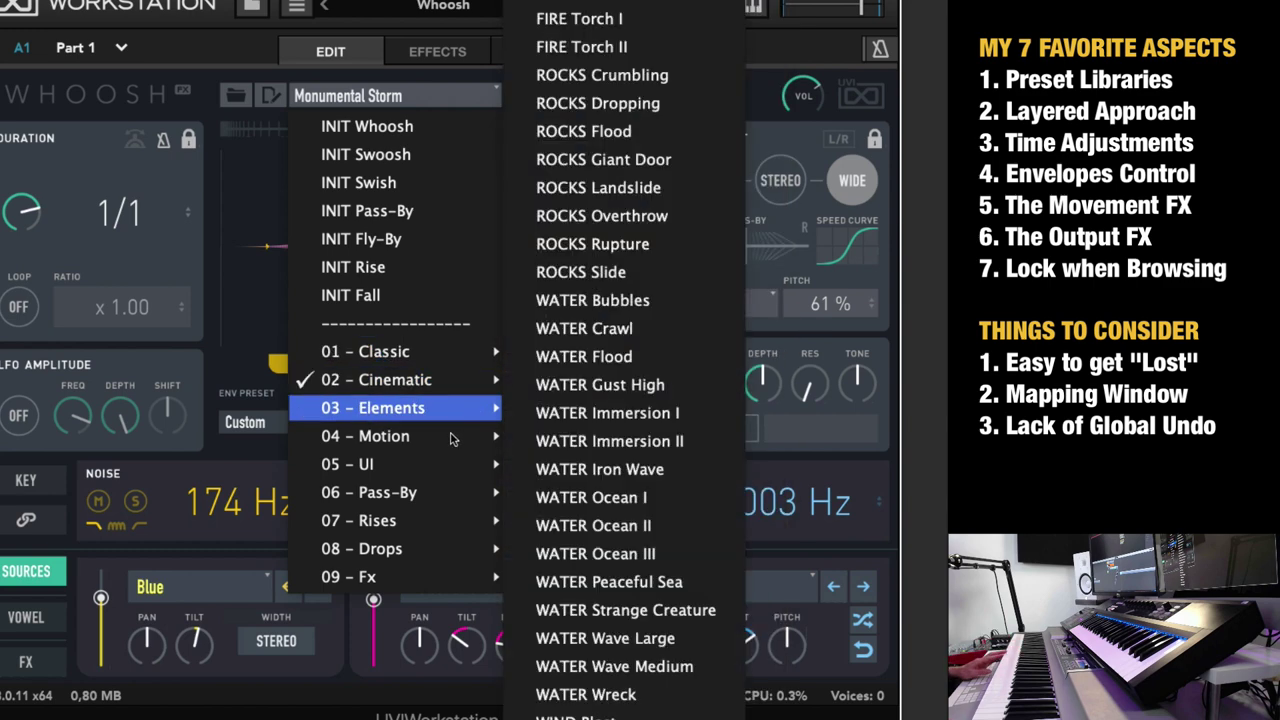
mouse_move(422, 507)
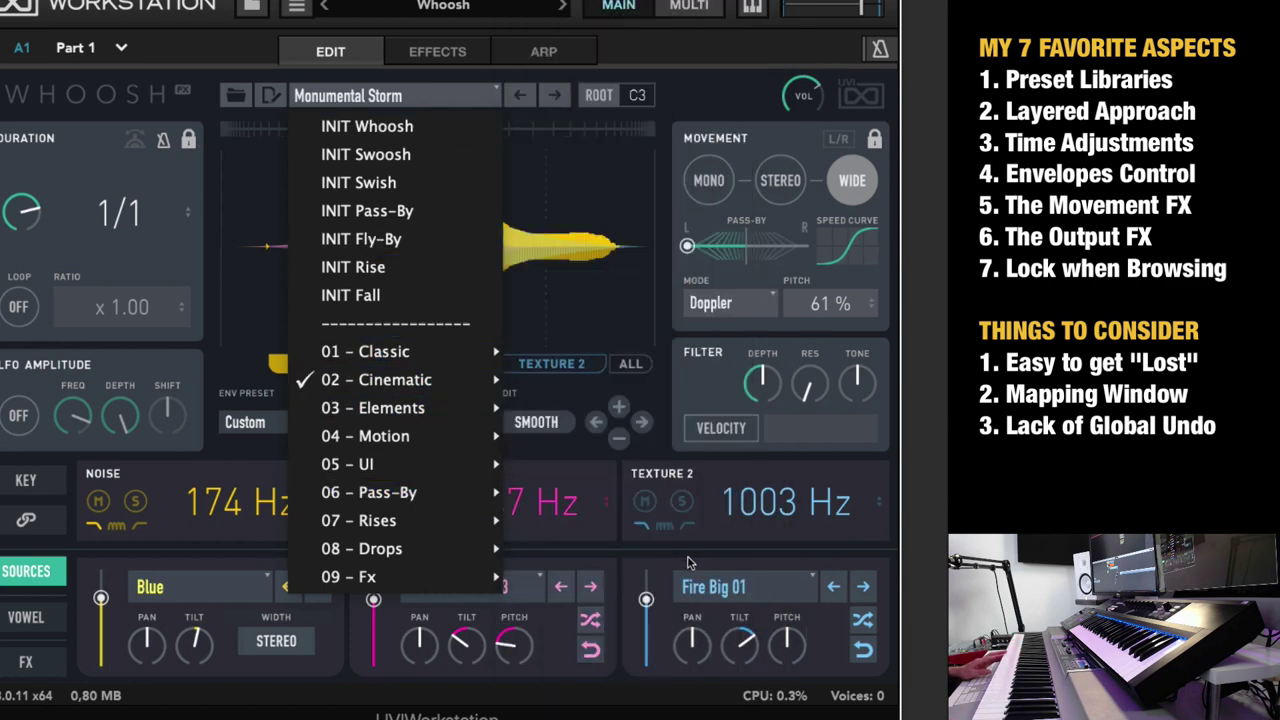
click(617, 566)
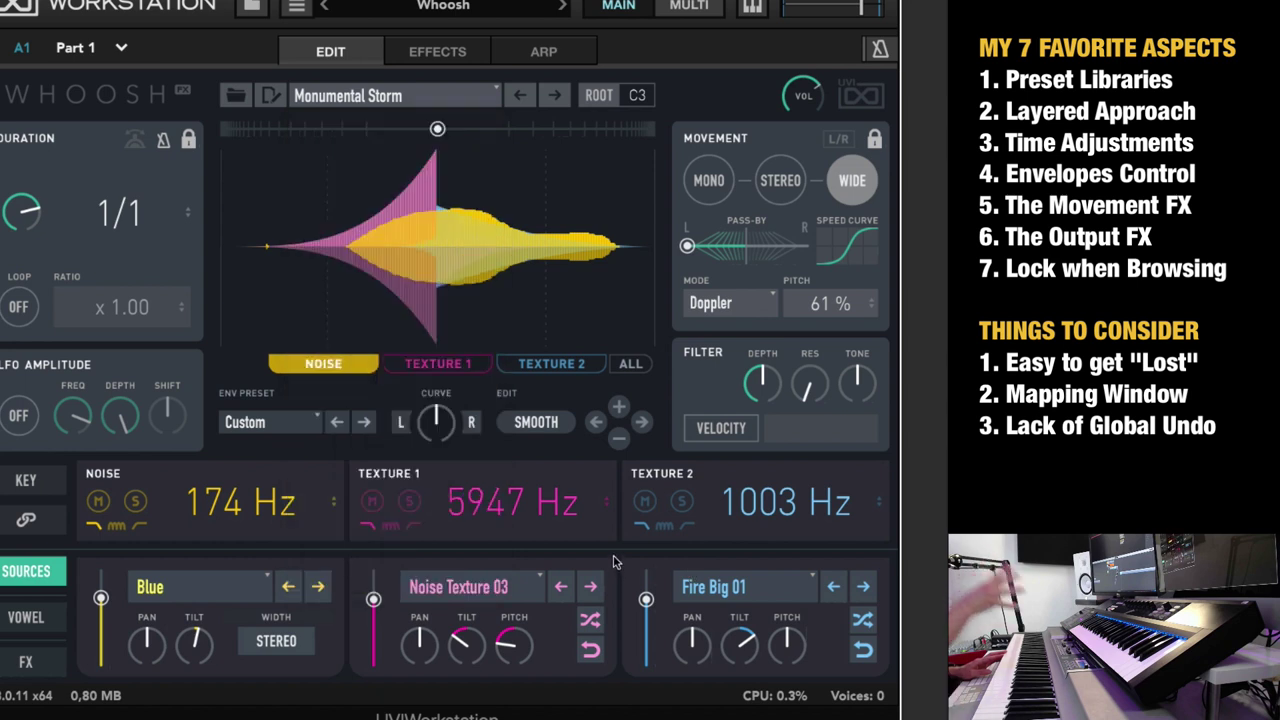